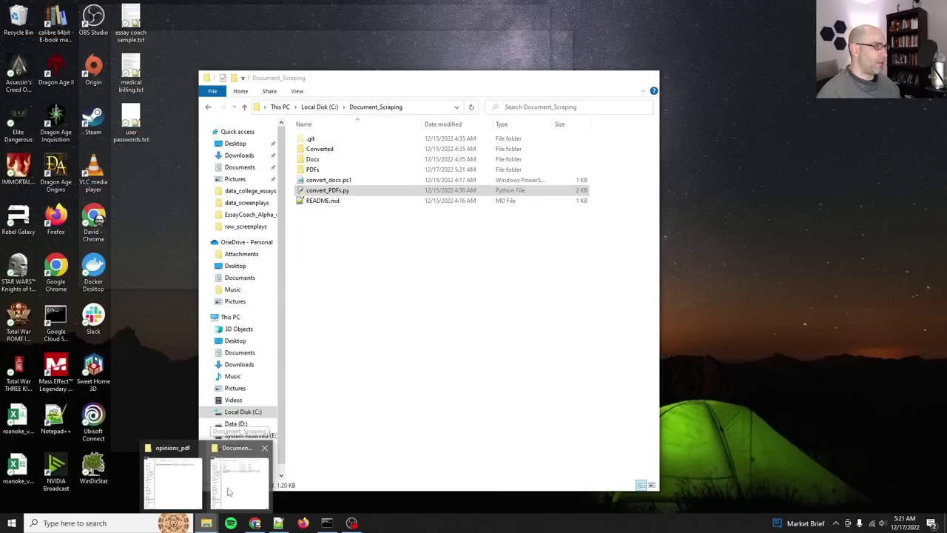
Step: Open convert_PDFs.py from Document_Scraping in the editor, along with the service-ll-usrep-usrep361-usrep361173 text file from the Converted folder
left_click(225, 500)
double_click(325, 191)
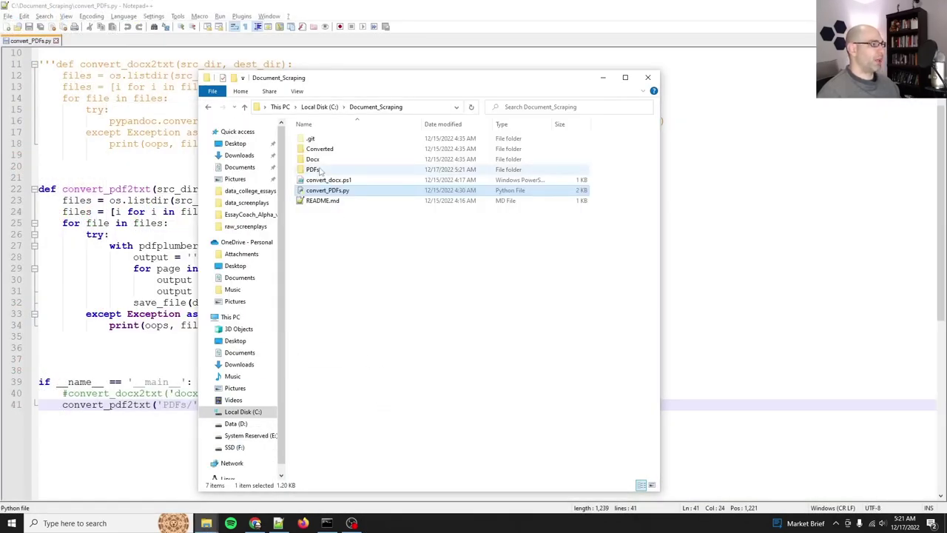
double_click(320, 149)
double_click(347, 149)
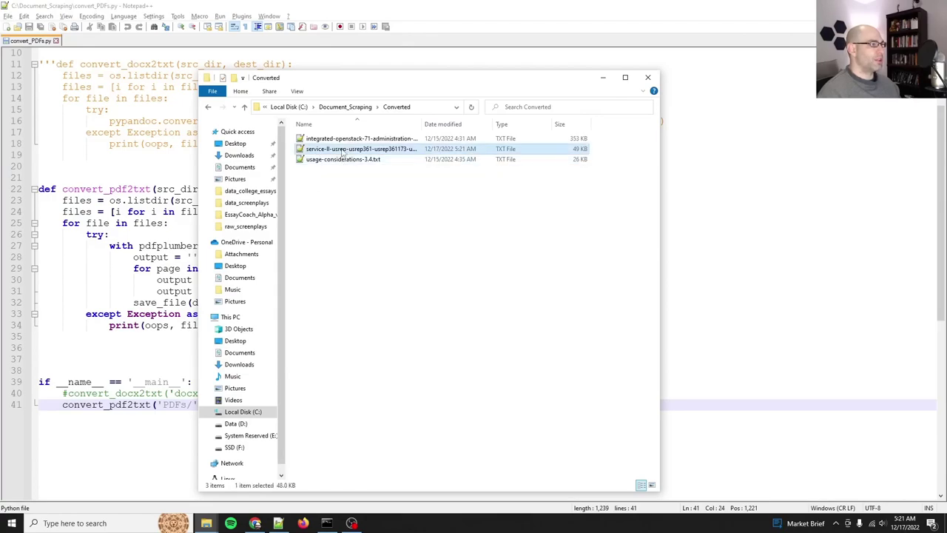
Step: Examine the converted opinion text and the NEW PAGE markers between its pages
scroll(246, 149, "down", 12)
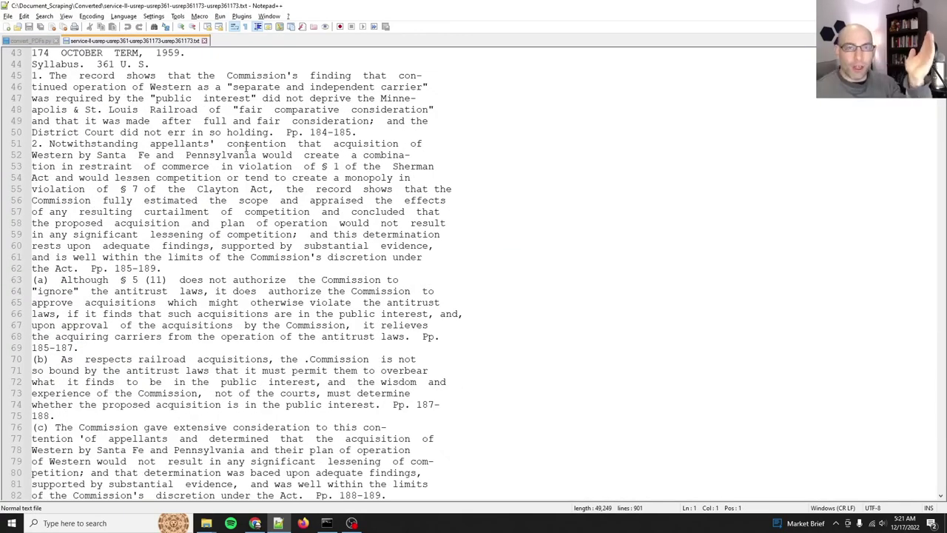
scroll(247, 148, "down", 3)
scroll(358, 131, "down", 11)
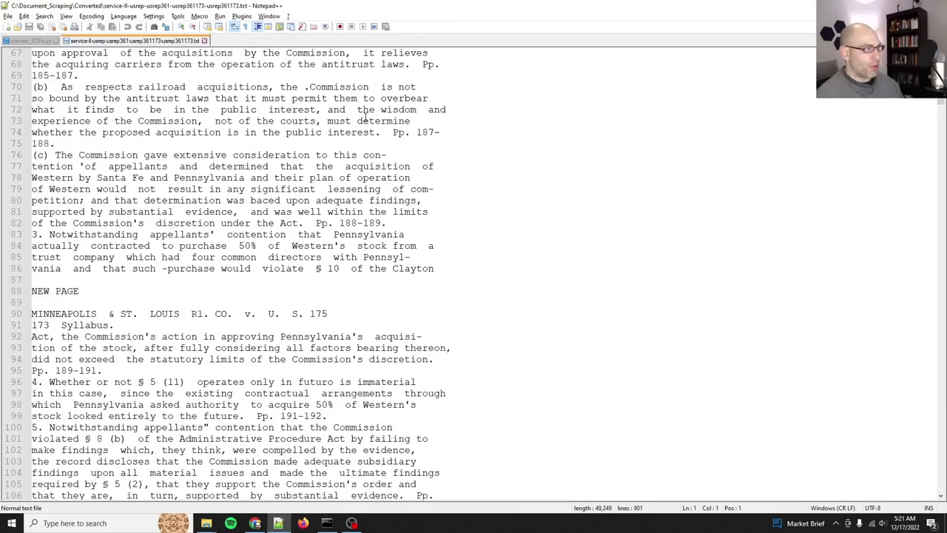
scroll(265, 96, "down", 20)
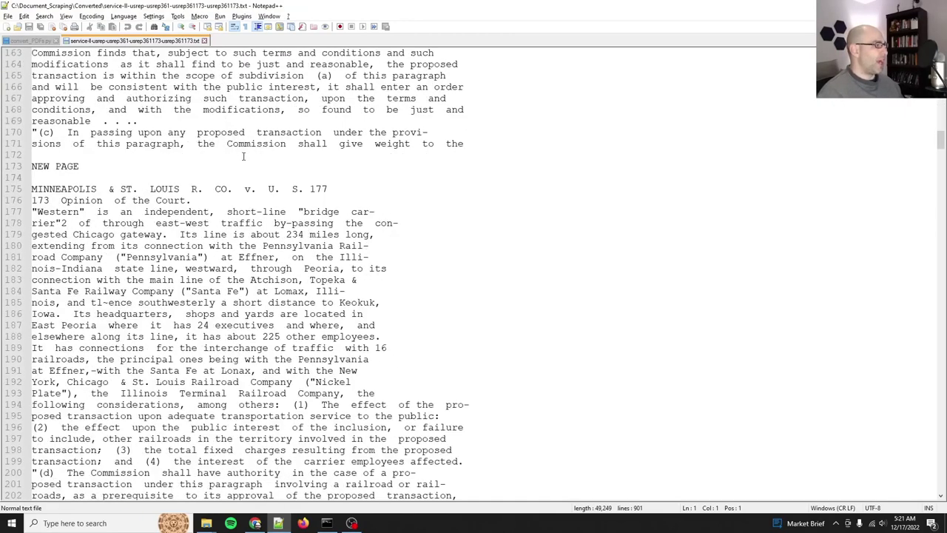
left_click(58, 268)
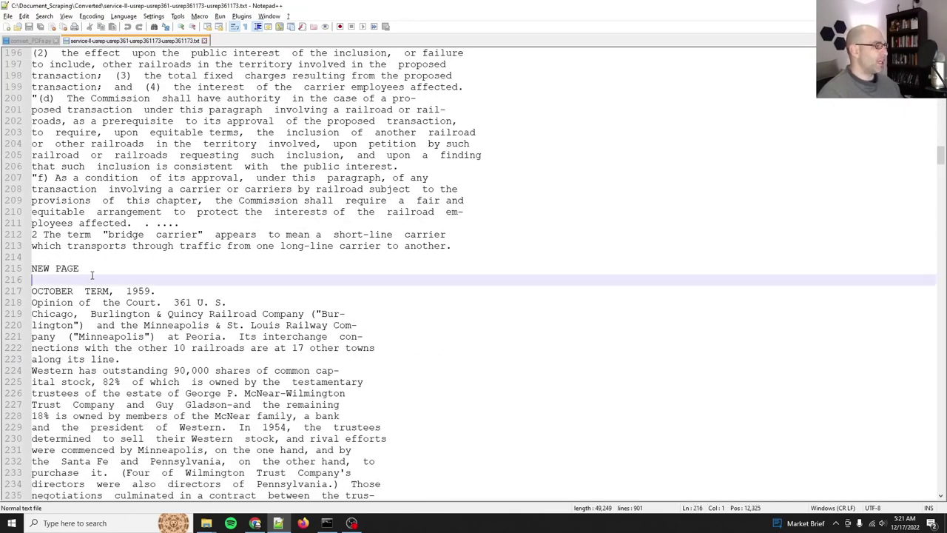
left_click_drag(42, 268, 84, 268)
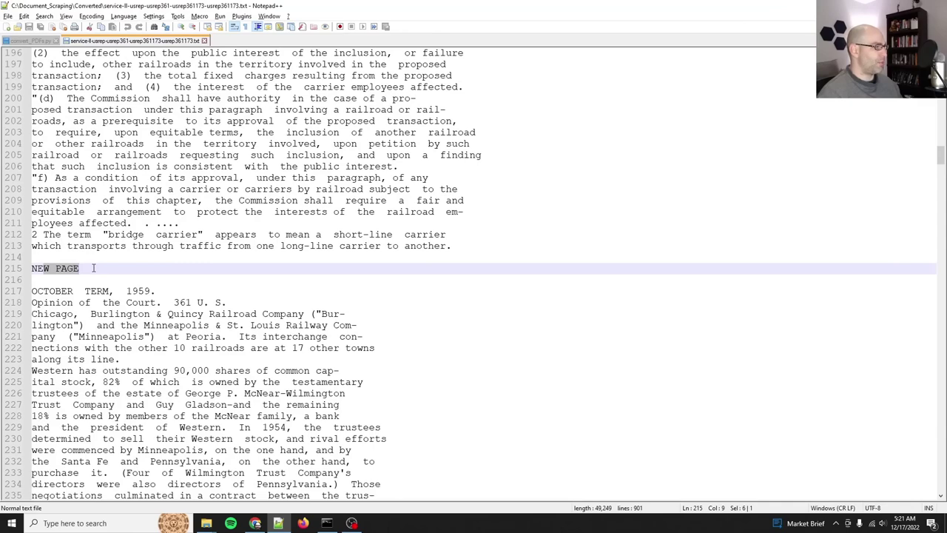
Step: Examine the line in convert_pdf2txt of convert_PDFs.py that adds the NEW PAGE demarcation
left_click(31, 40)
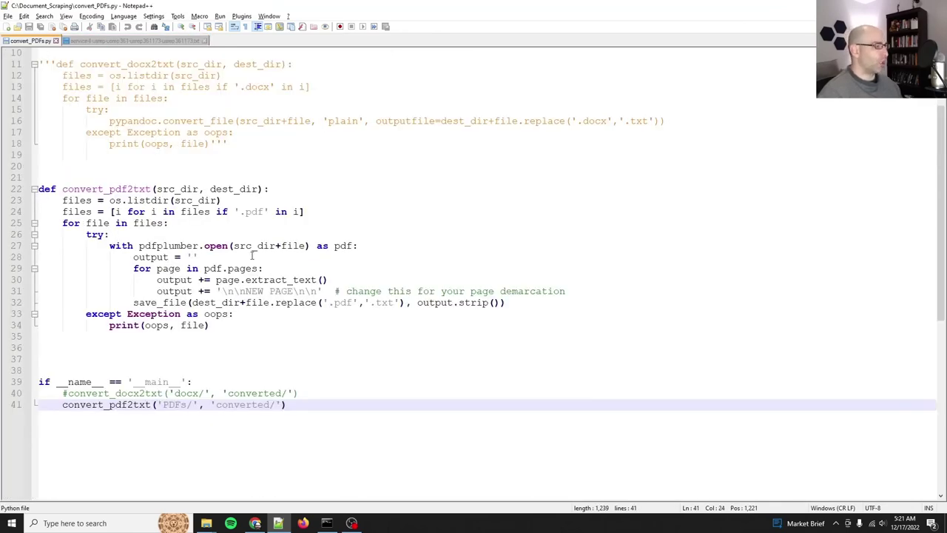
left_click(258, 293)
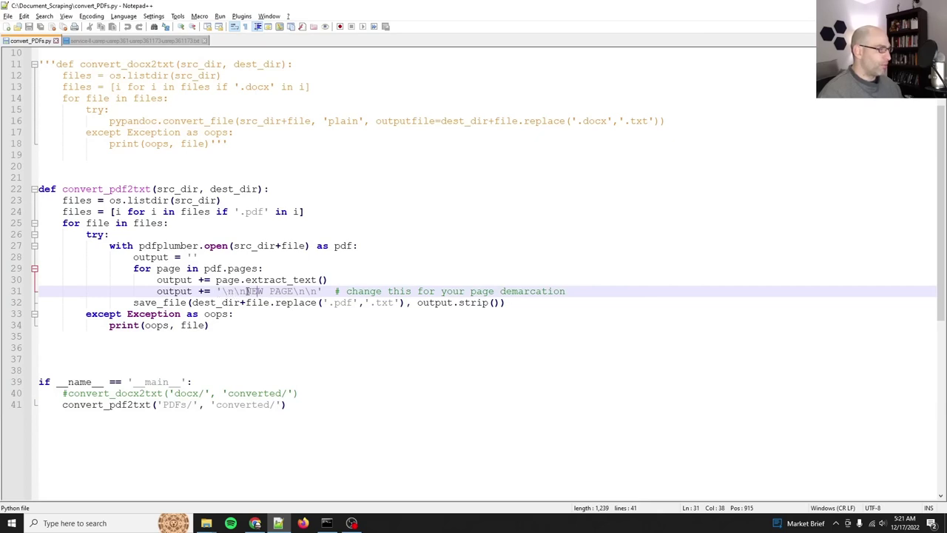
left_click_drag(253, 291, 258, 292)
left_click(288, 291)
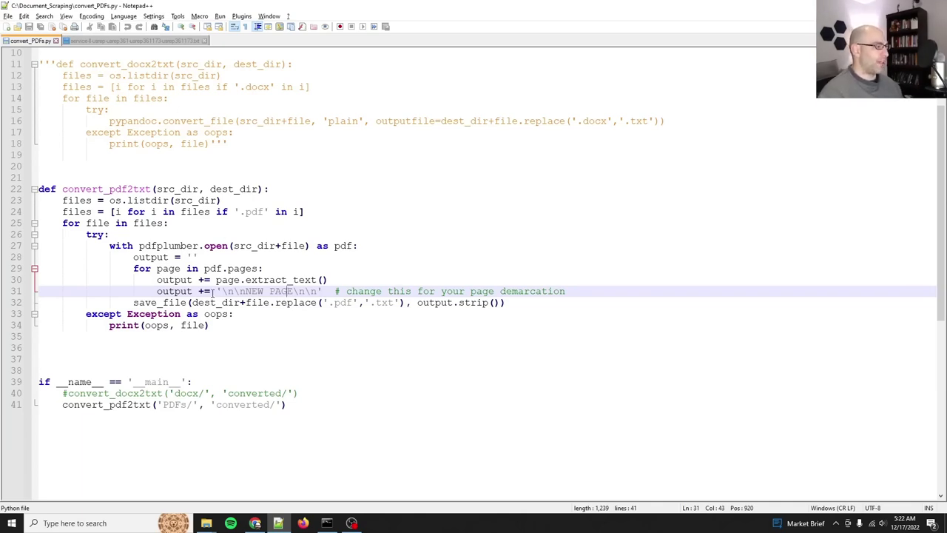
left_click_drag(222, 291, 272, 291)
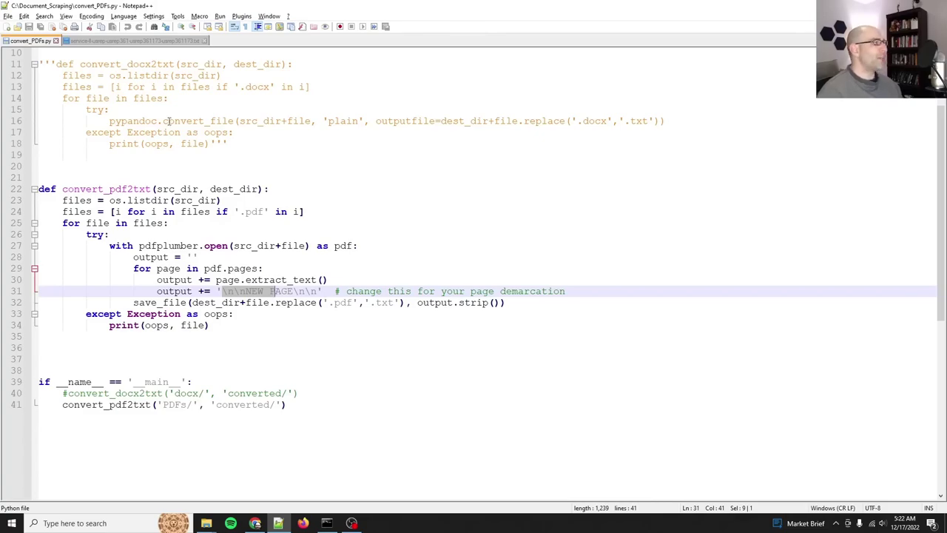
Step: Return to the converted opinion text and review its earlier pages
left_click(123, 40)
scroll(293, 302, "up", 12)
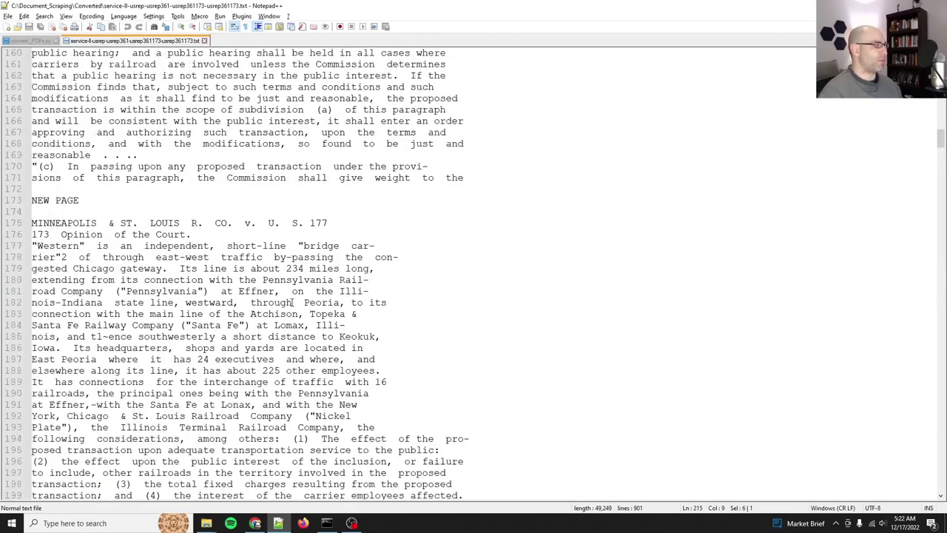
scroll(293, 302, "up", 20)
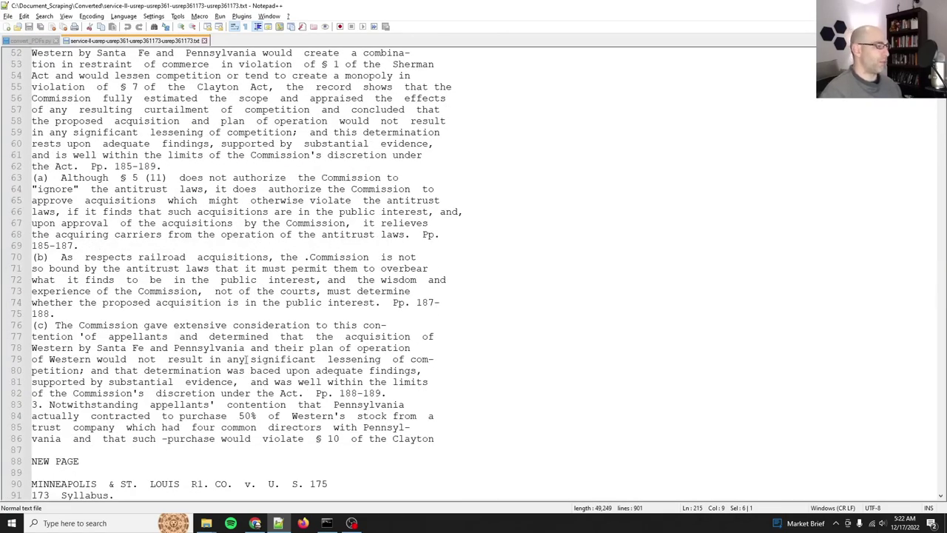
Step: Copy the converted usrep361173 text file from the Converted folder of Document_Scraping
mouse_move(206, 523)
mouse_move(190, 492)
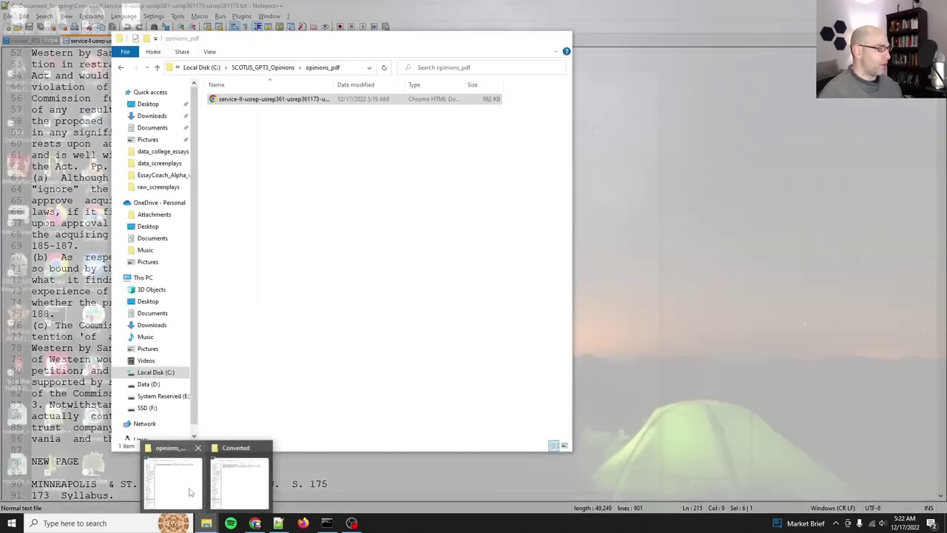
left_click(226, 492)
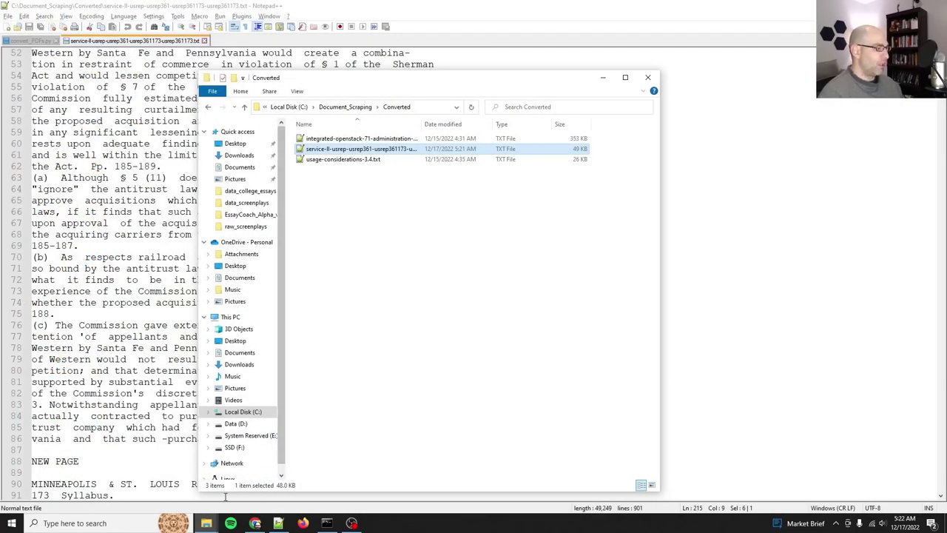
Step: Create a folder named opinions_txt inside SCOTUS_GPT3_Opinions
mouse_move(206, 523)
left_click(185, 488)
key("alt+Up")
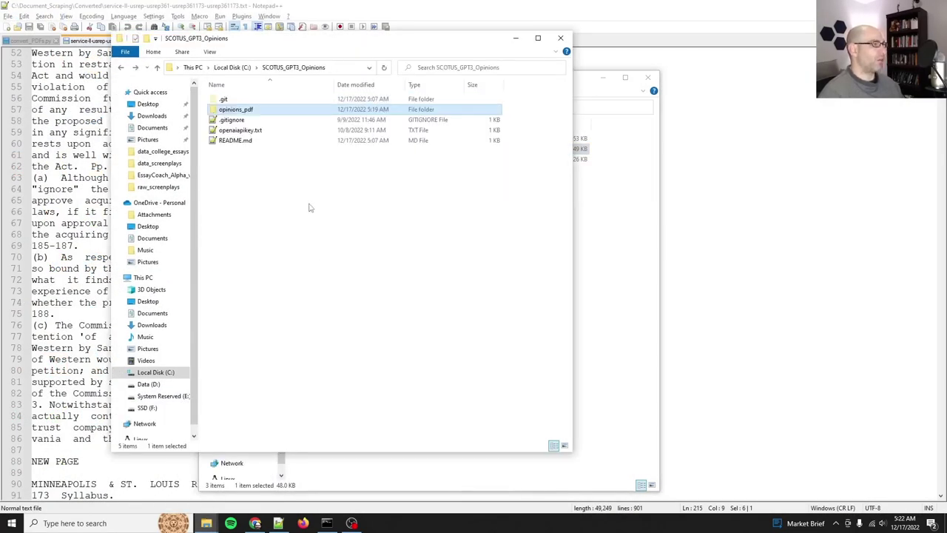
right_click(279, 162)
mouse_move(311, 303)
left_click(411, 304)
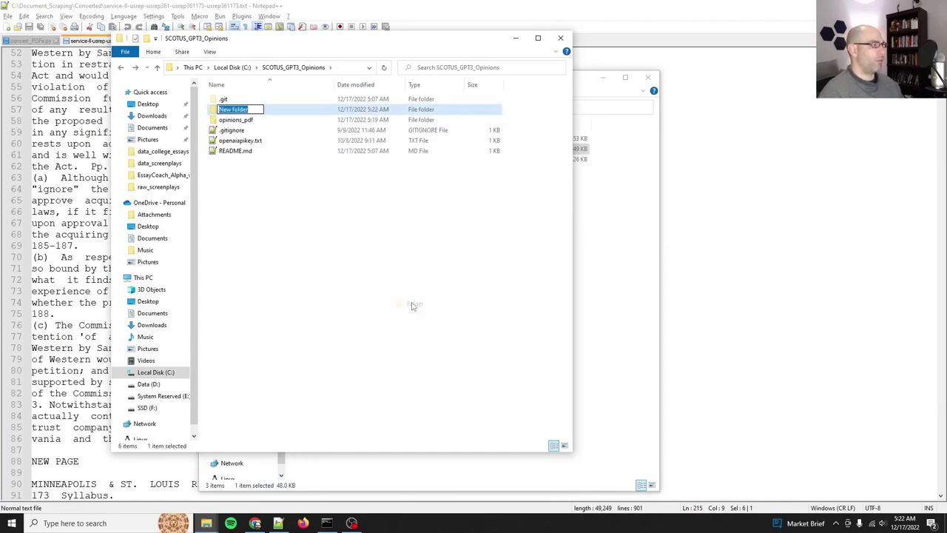
type("opin")
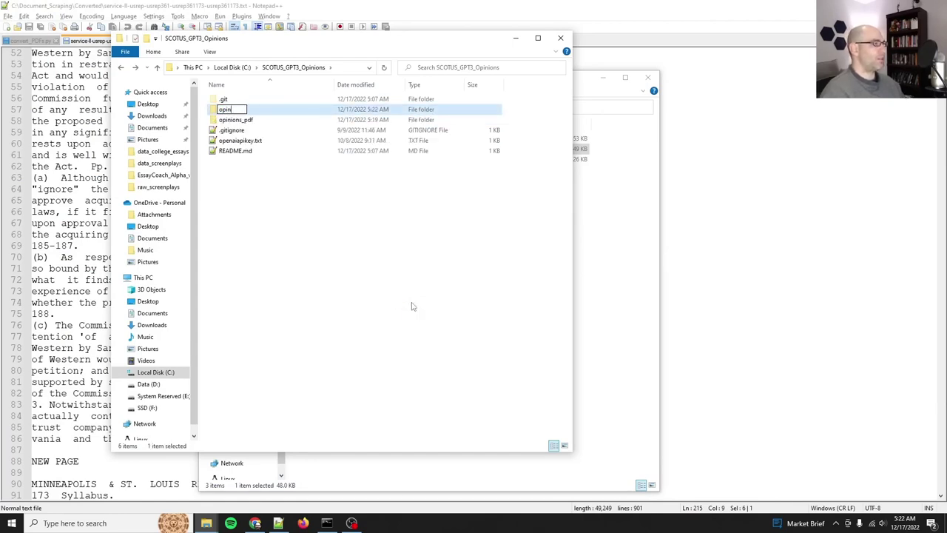
type("ions_tx")
key("BackSpace")
key("BackSpace")
key("BackSpace")
type("_txt")
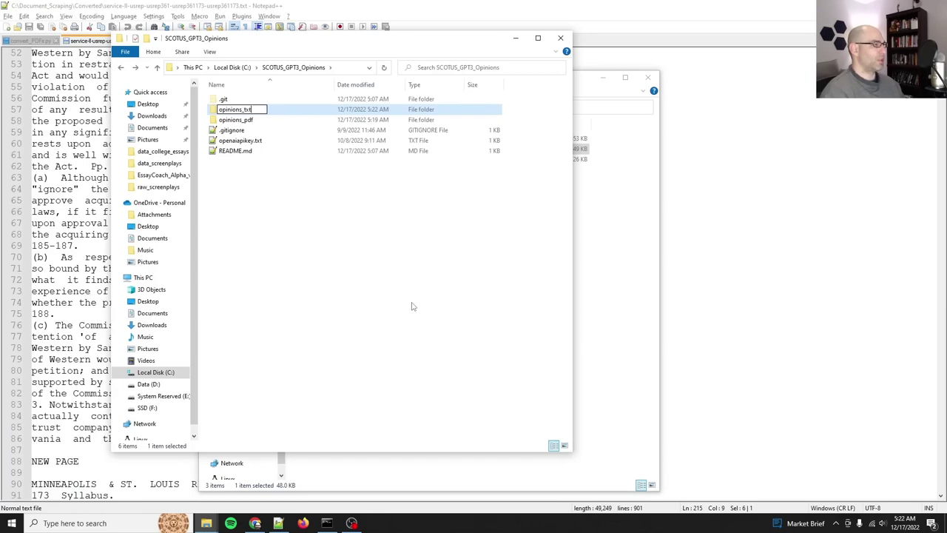
key("Return")
Step: Paste the copied opinion text file into the opinions_txt folder
key("Return")
key("ctrl+v")
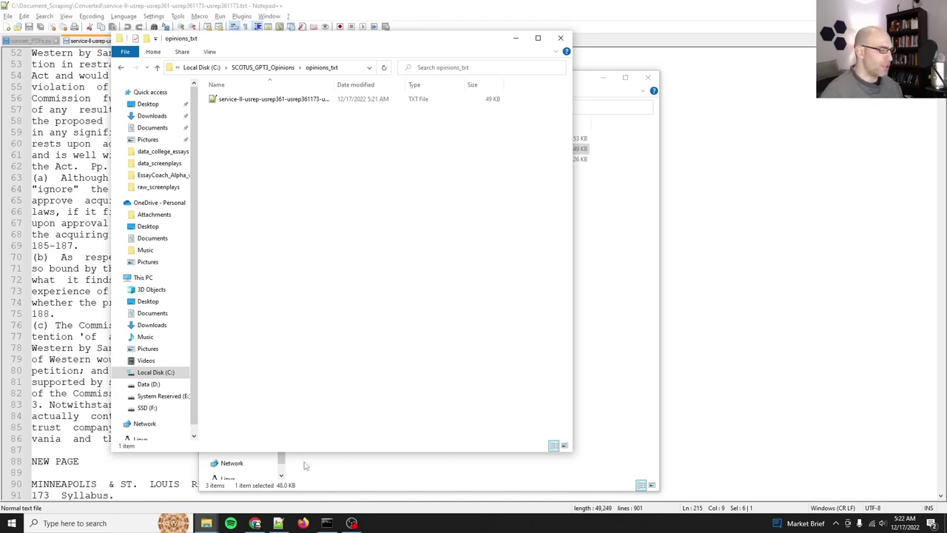
left_click(351, 523)
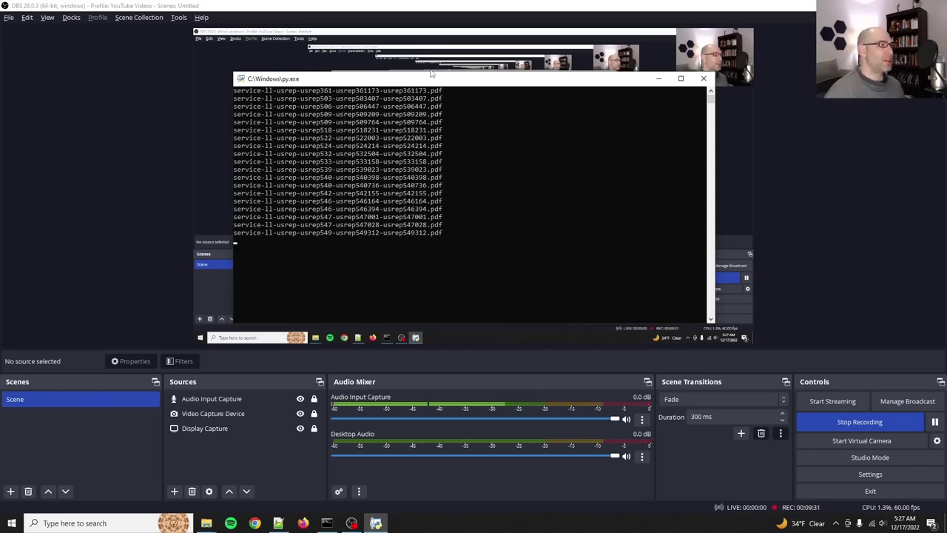
left_click_drag(422, 81, 383, 66)
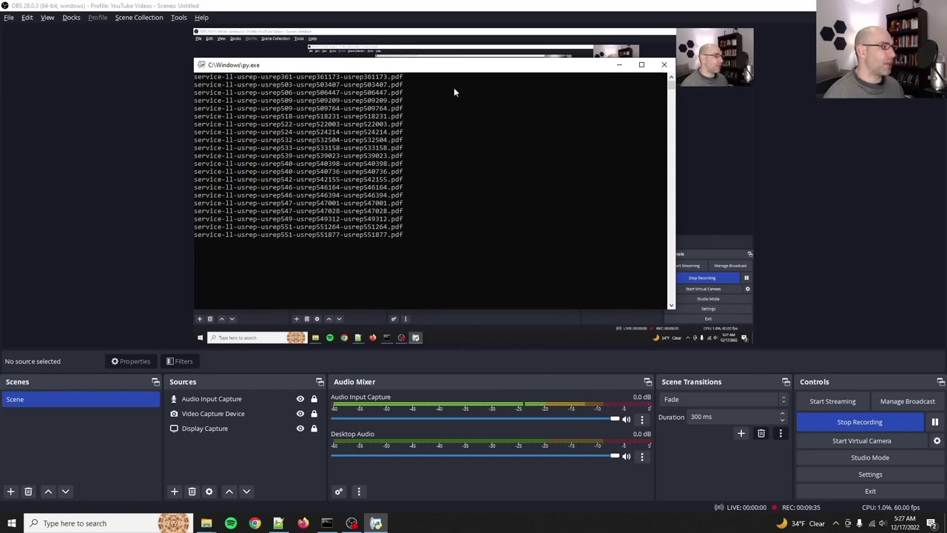
Step: Delete the integrated-openstack-71-administration text file and usage-considerations-3.4.txt from the Converted folder of Document_Scraping
mouse_move(206, 521)
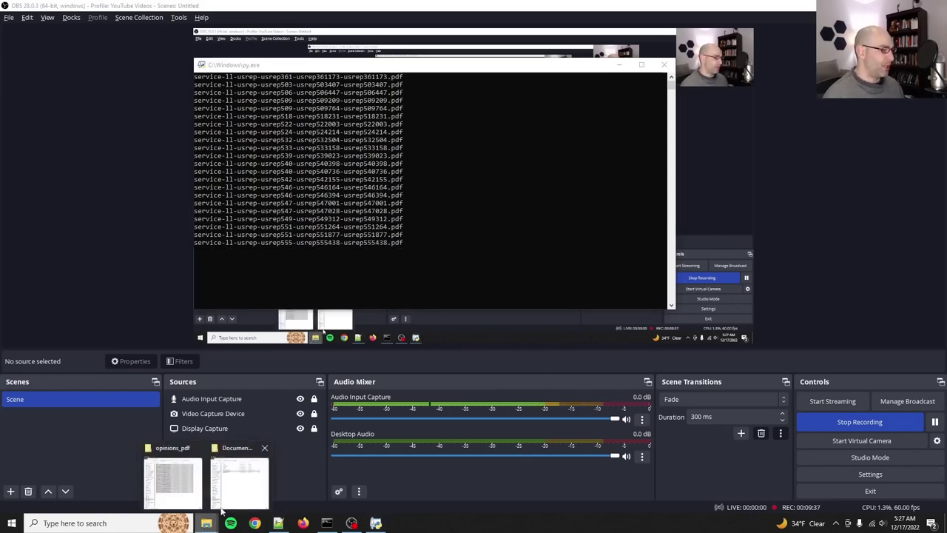
left_click(241, 477)
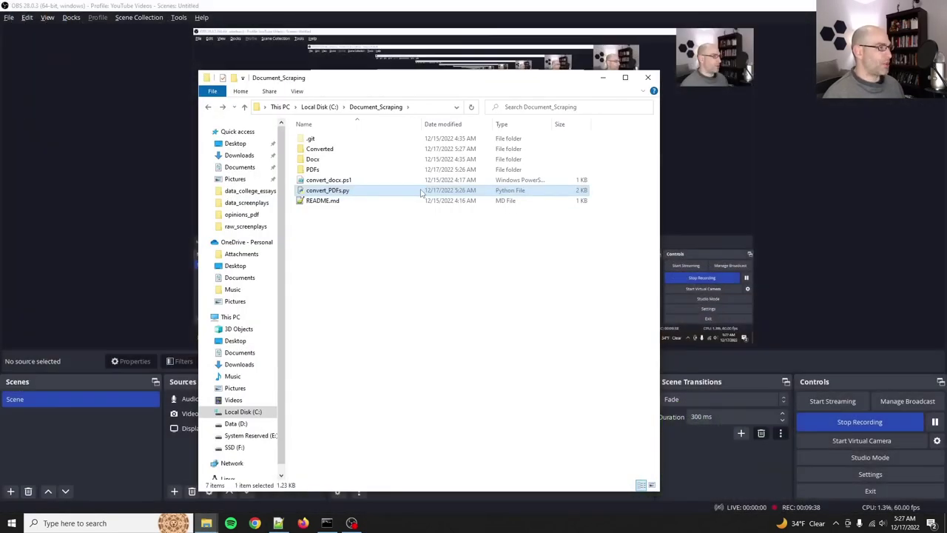
double_click(320, 148)
left_click(384, 143)
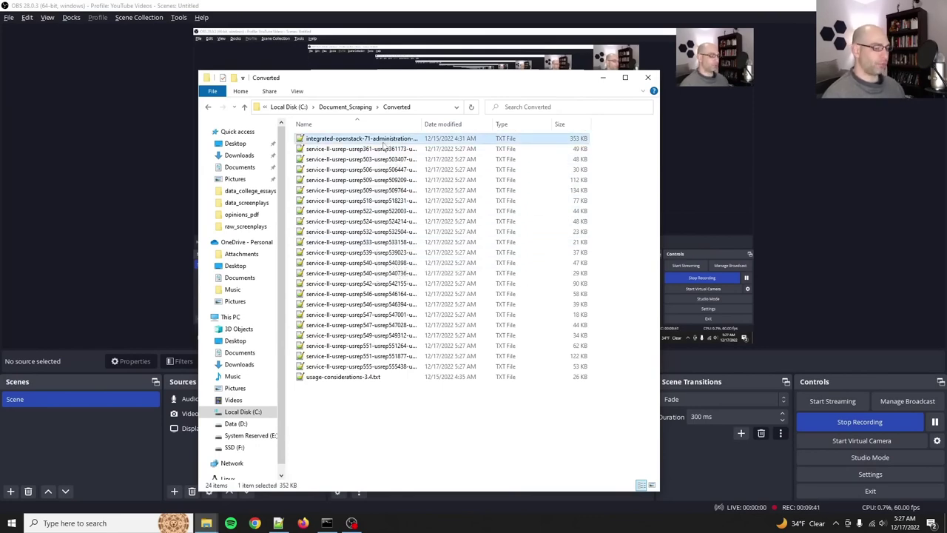
key("Delete")
key("Return")
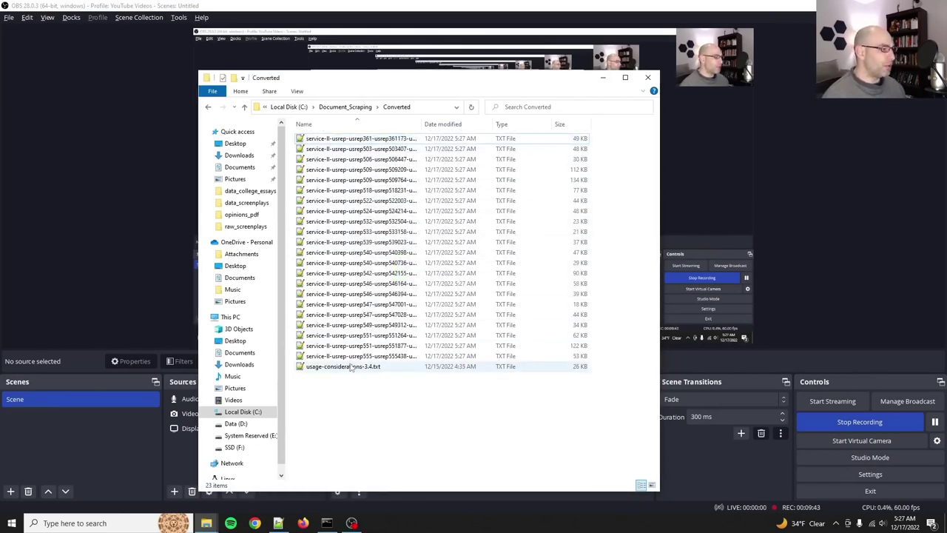
left_click(349, 369)
key("Delete")
key("Return")
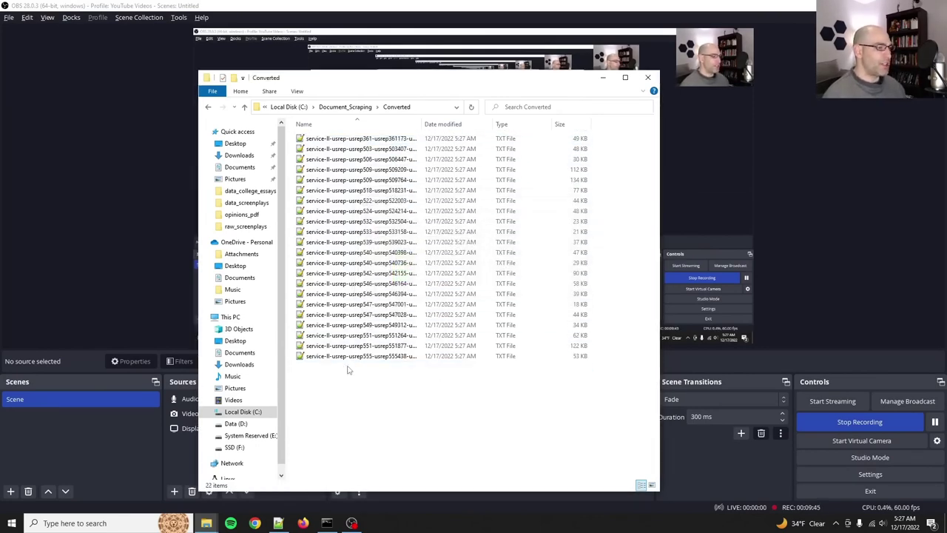
key("alt+Tab")
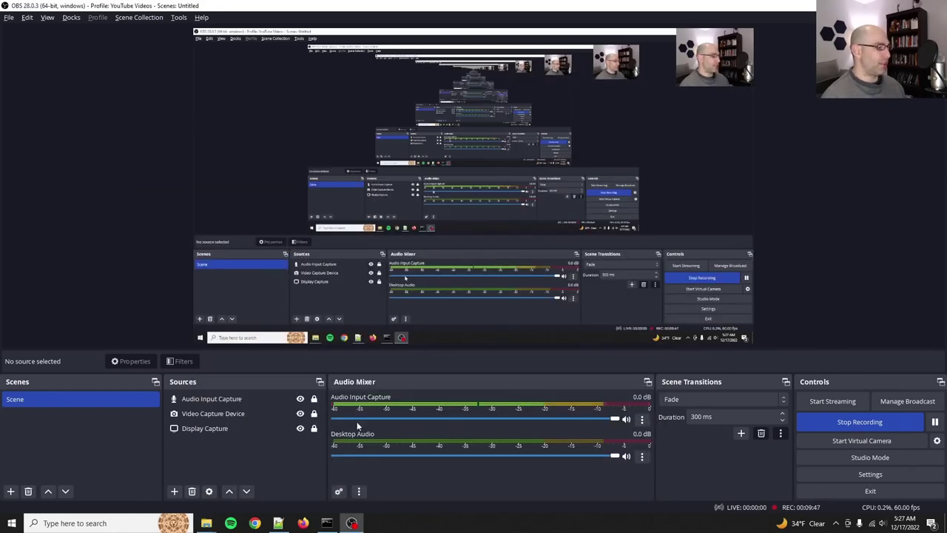
key("alt+Tab")
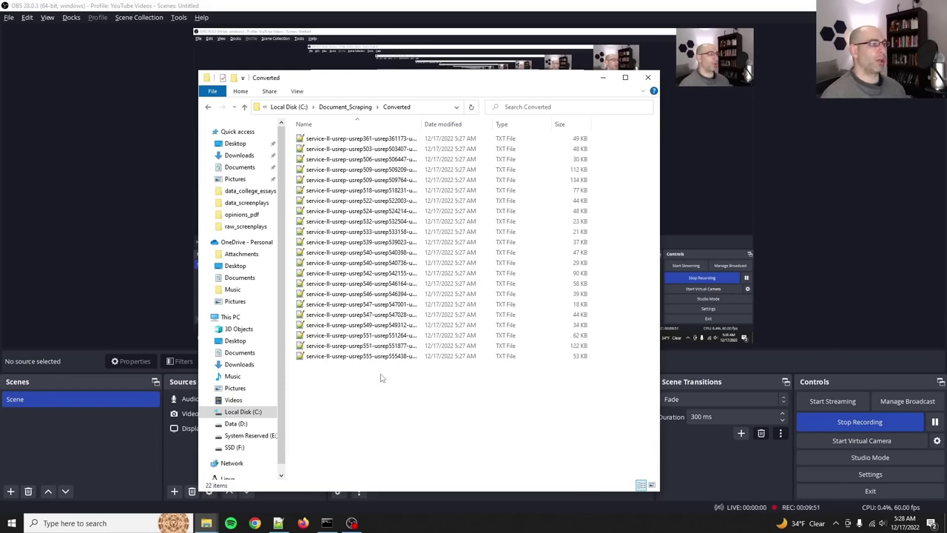
Step: Copy all converted opinion text files from Converted into SCOTUS_GPT3_Opinions\opinions_txt, replacing the file with the same name
key("ctrl+a")
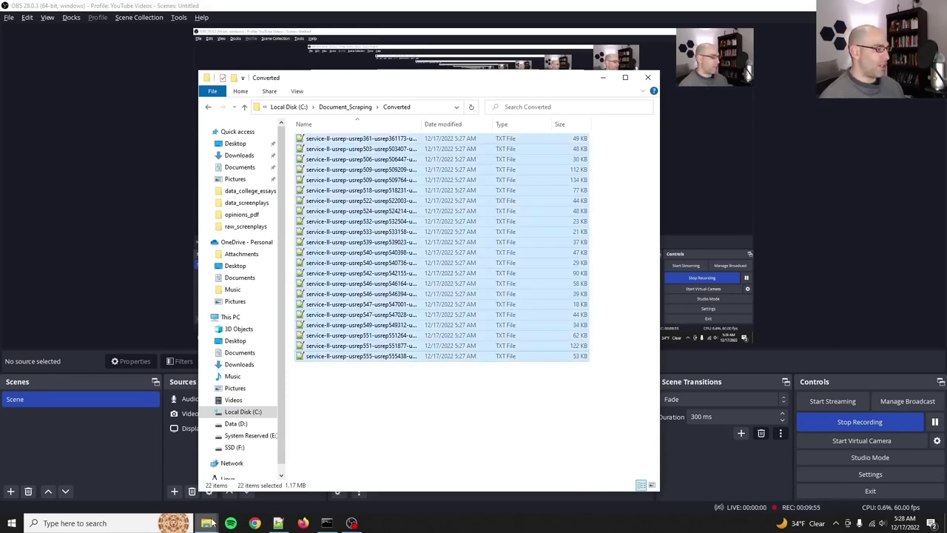
mouse_move(206, 523)
left_click(173, 477)
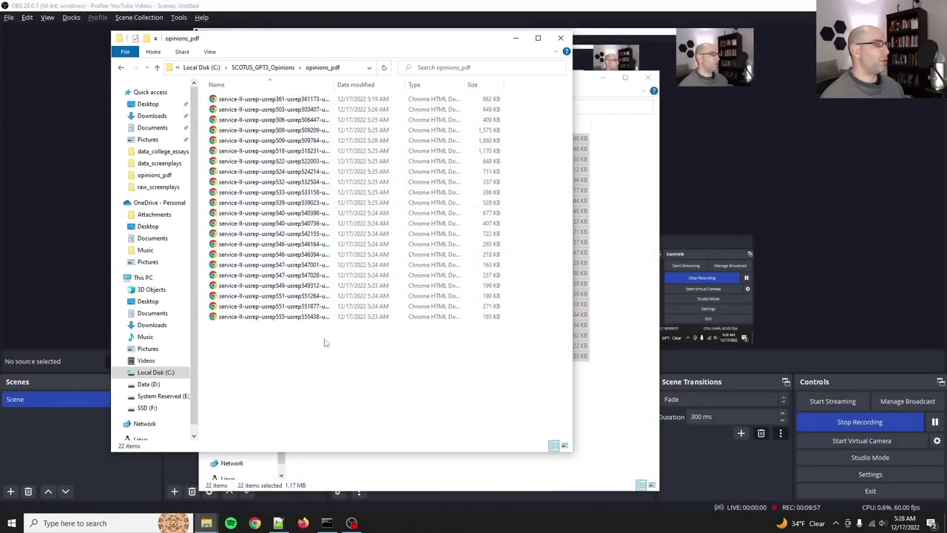
left_click(265, 67)
double_click(241, 119)
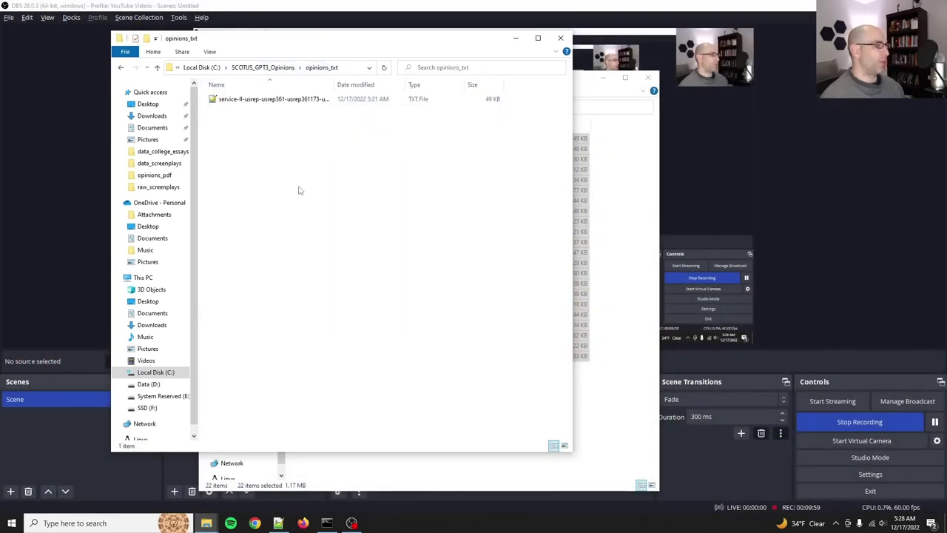
key("ctrl+v")
left_click(403, 195)
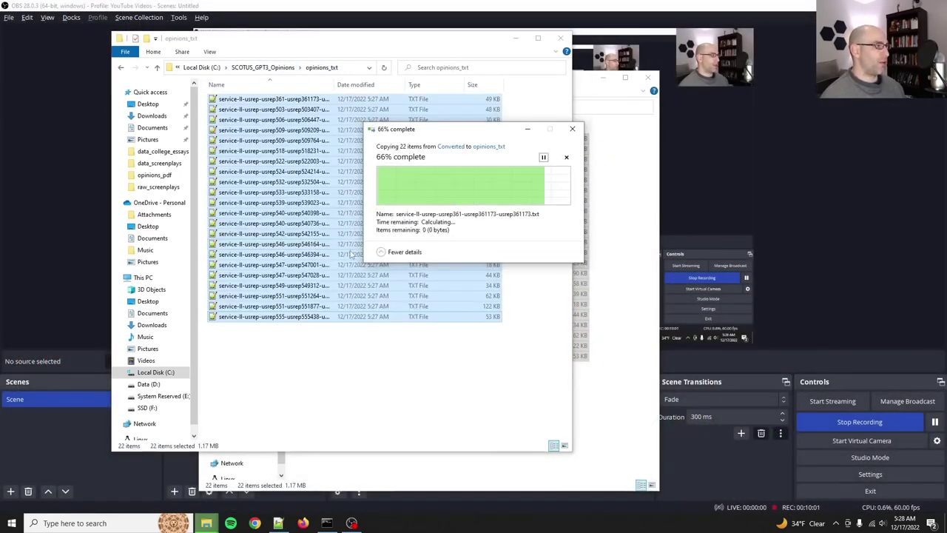
Step: Check the size and file count of the opinions_txt folder in its properties
right_click(363, 357)
left_click(392, 344)
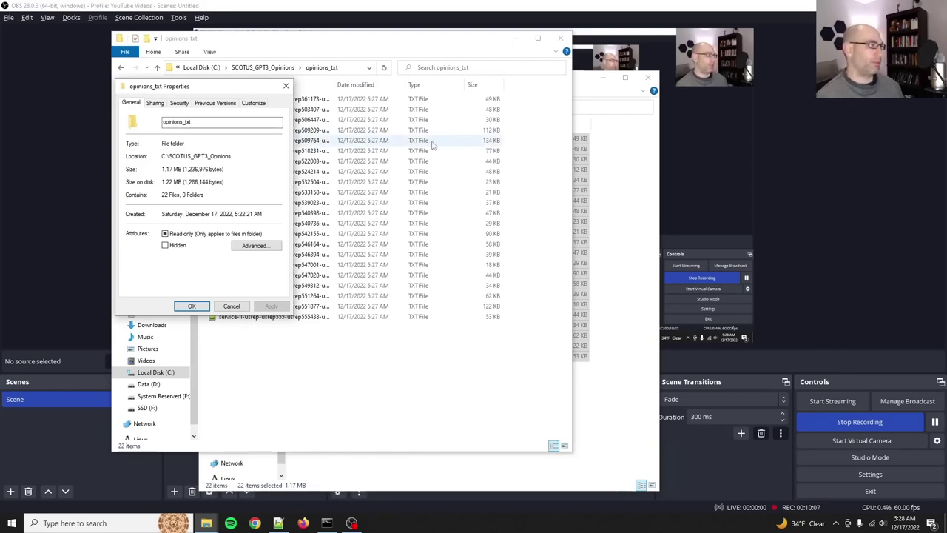
left_click(286, 86)
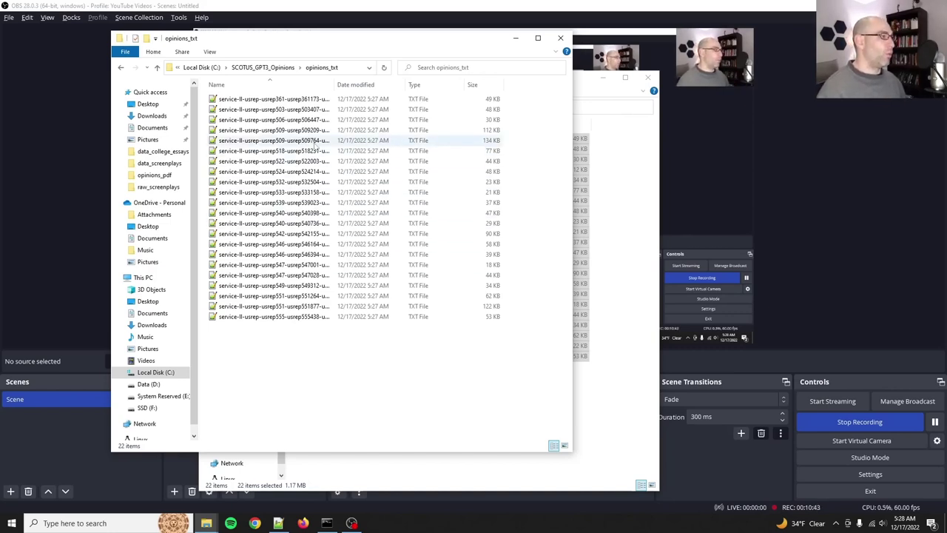
Step: Widen the Name column of the opinions_txt folder to fit the full opinion file names
double_click(338, 84)
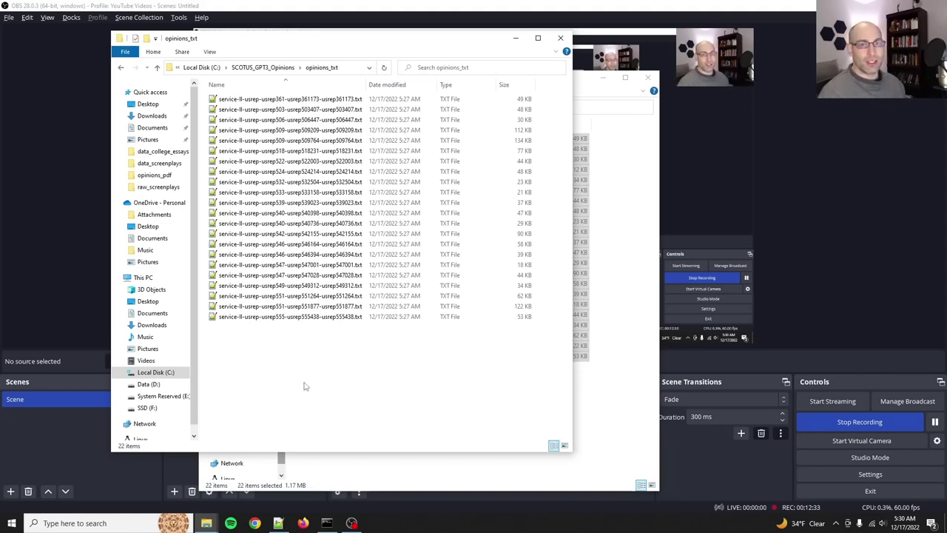
left_click_drag(289, 380, 270, 101)
left_click(338, 374)
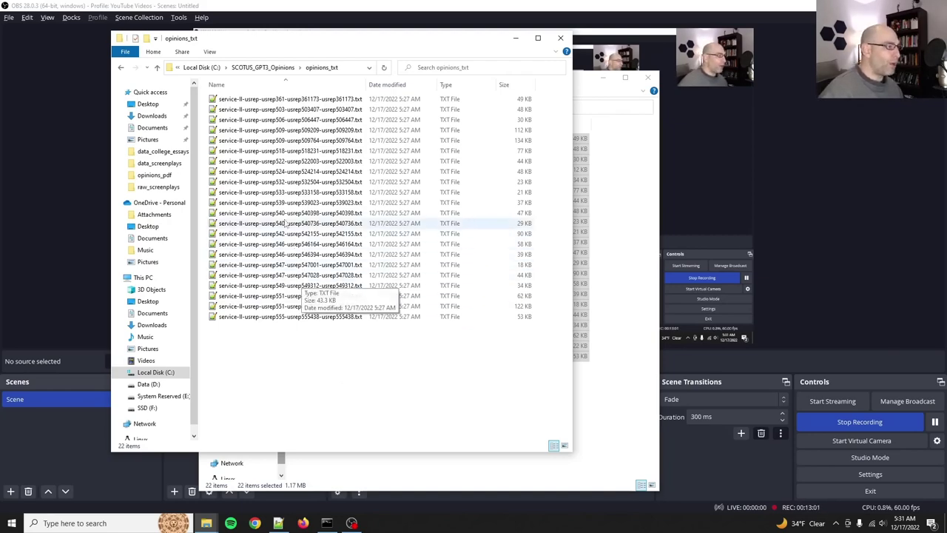
Step: Open service-ll-usrep-usrep533-usrep533158-usrep533158.txt in Notepad++ and skim the quality of its converted text
double_click(278, 192)
scroll(291, 209, "down", 18)
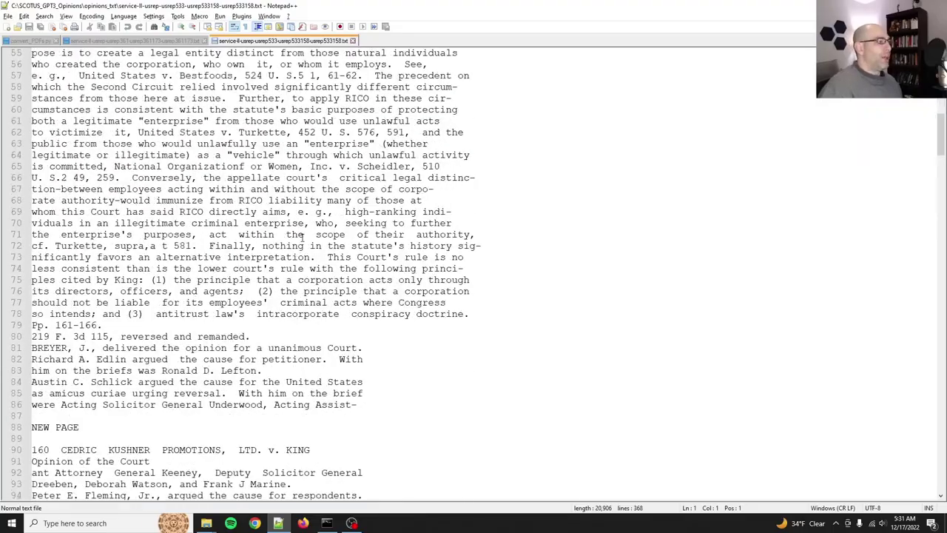
scroll(302, 237, "down", 20)
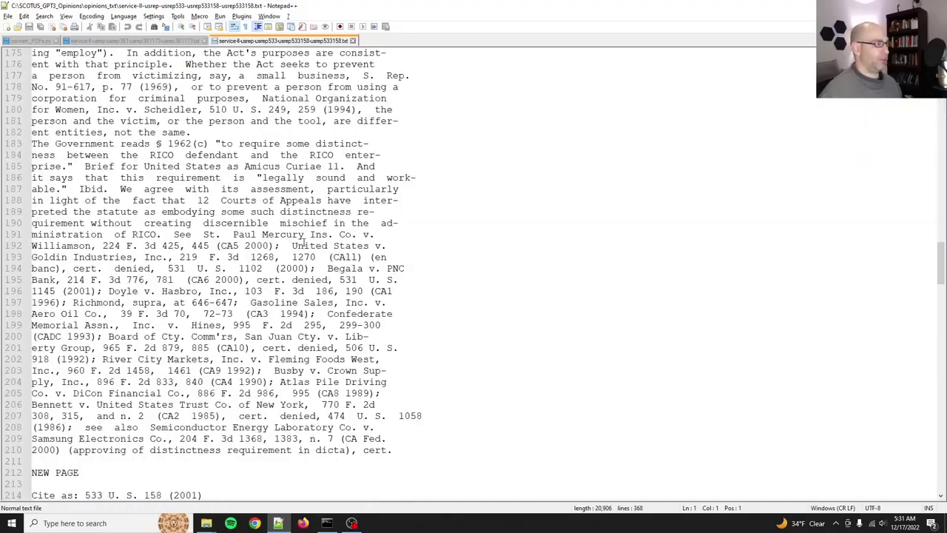
scroll(303, 242, "down", 20)
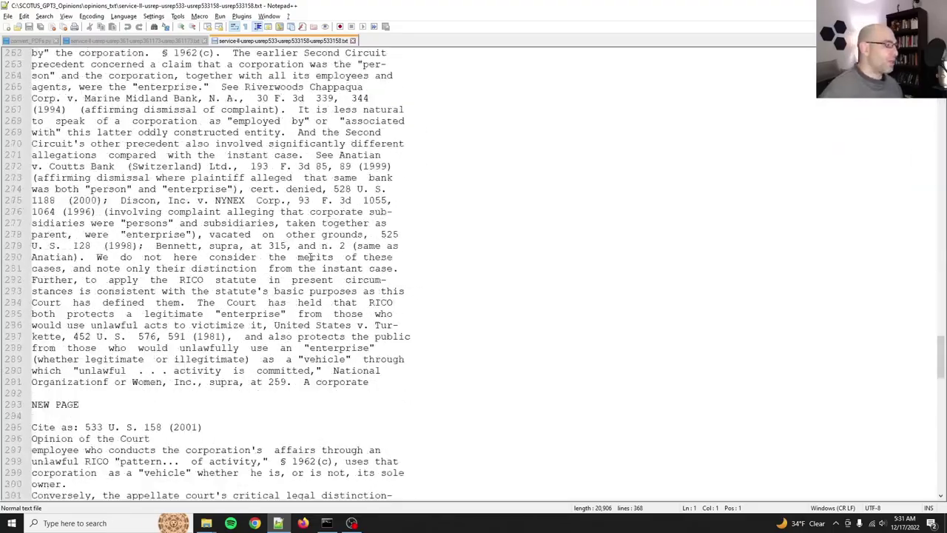
scroll(311, 256, "down", 4)
scroll(311, 257, "up", 20)
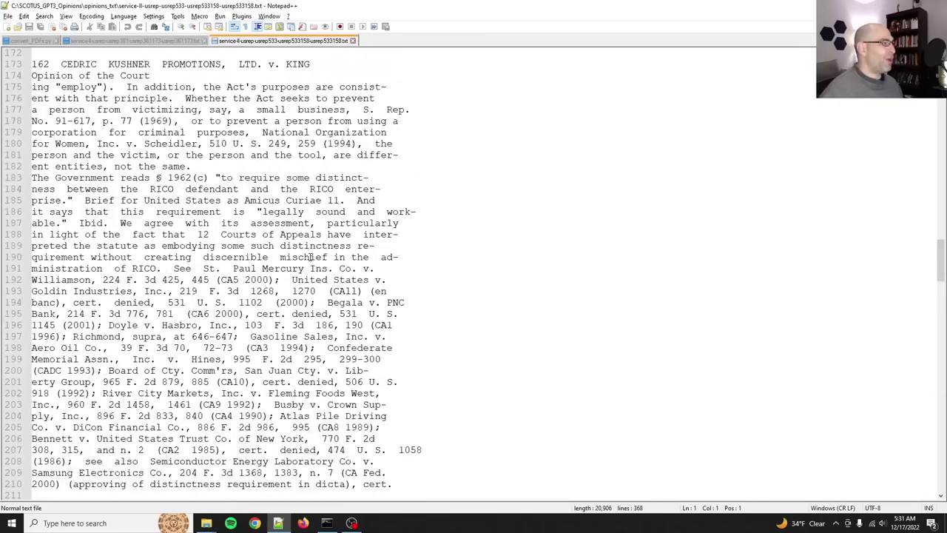
scroll(311, 256, "up", 20)
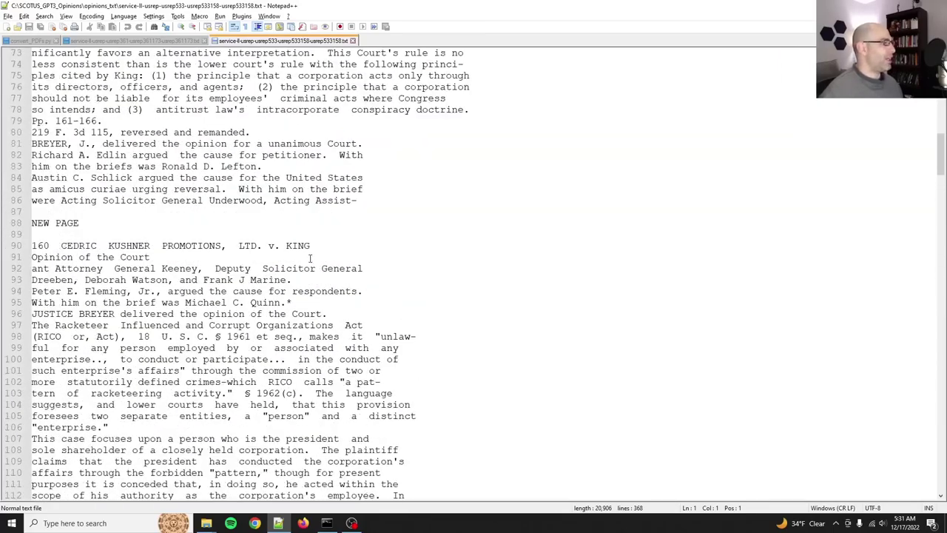
Step: Examine the NEW PAGE markers and the citation and Syllabus header lines within the converted opinion
scroll(311, 257, "up", 1)
left_click_drag(83, 256, 31, 256)
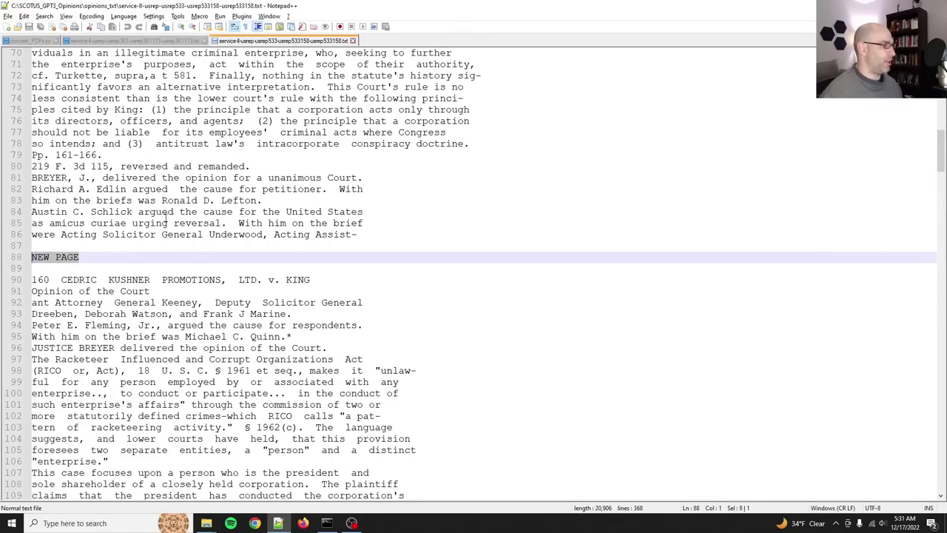
scroll(186, 288, "up", 20)
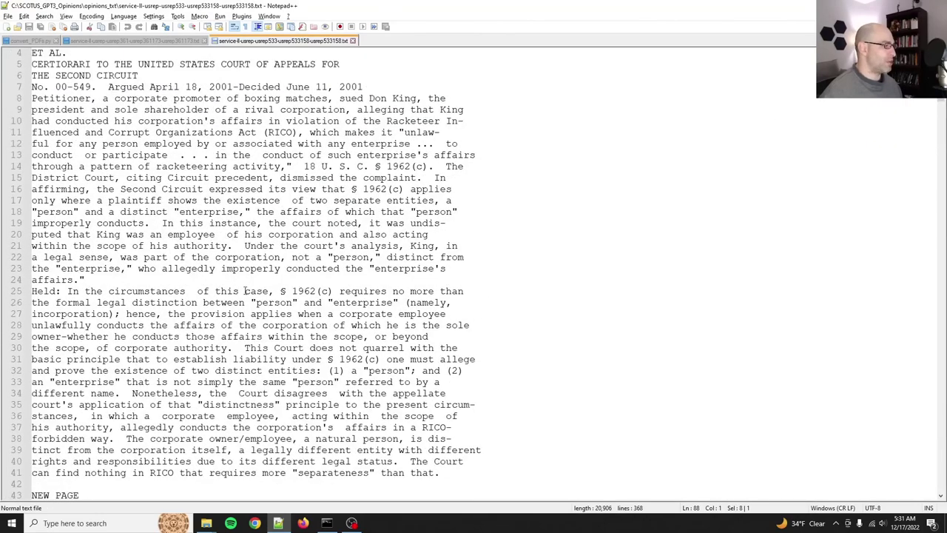
scroll(246, 290, "down", 8)
left_click(111, 248)
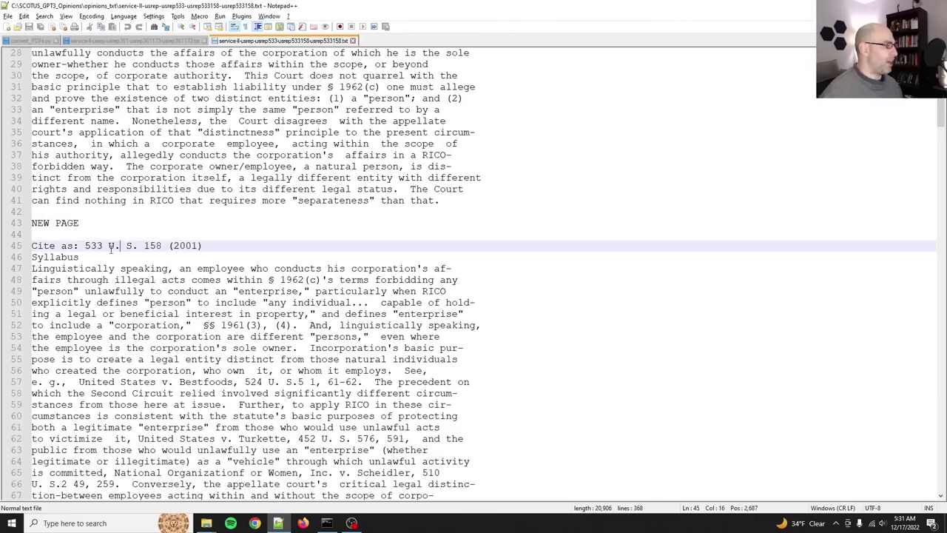
left_click(111, 256)
scroll(141, 246, "up", 8)
scroll(163, 249, "down", 13)
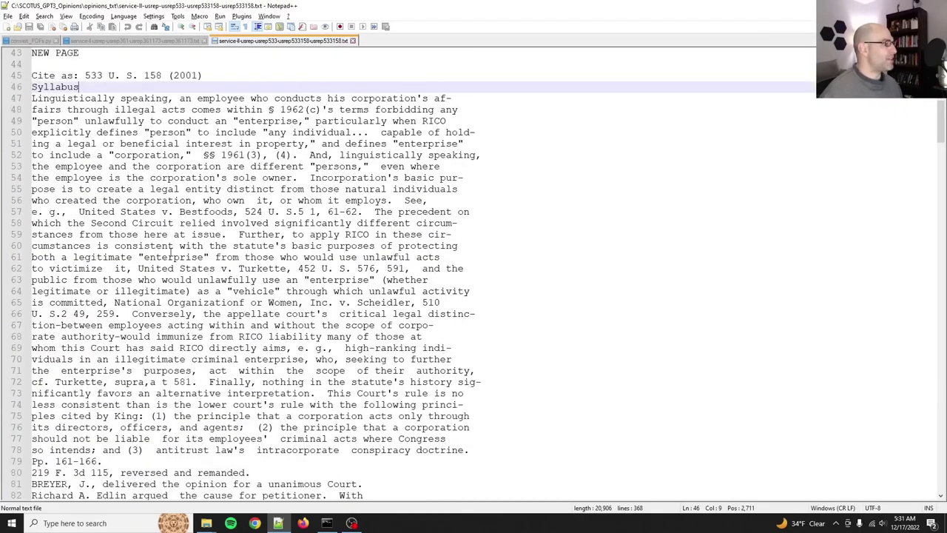
Step: Examine how sentences and footnotes break around the NEW PAGE markers at lines 88 and 129
scroll(172, 252, "down", 7)
left_click(274, 303)
key("shift+End")
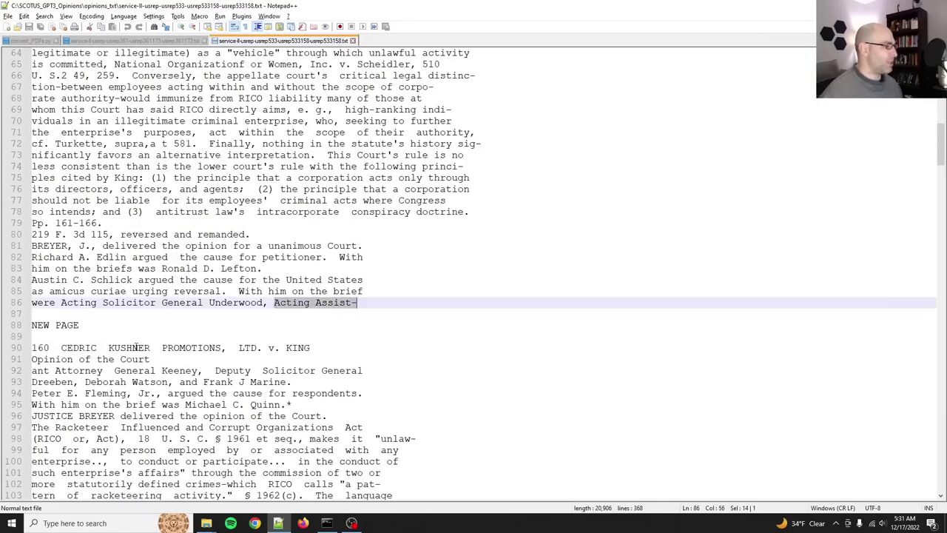
scroll(136, 347, "down", 13)
left_click_drag(119, 325, 200, 327)
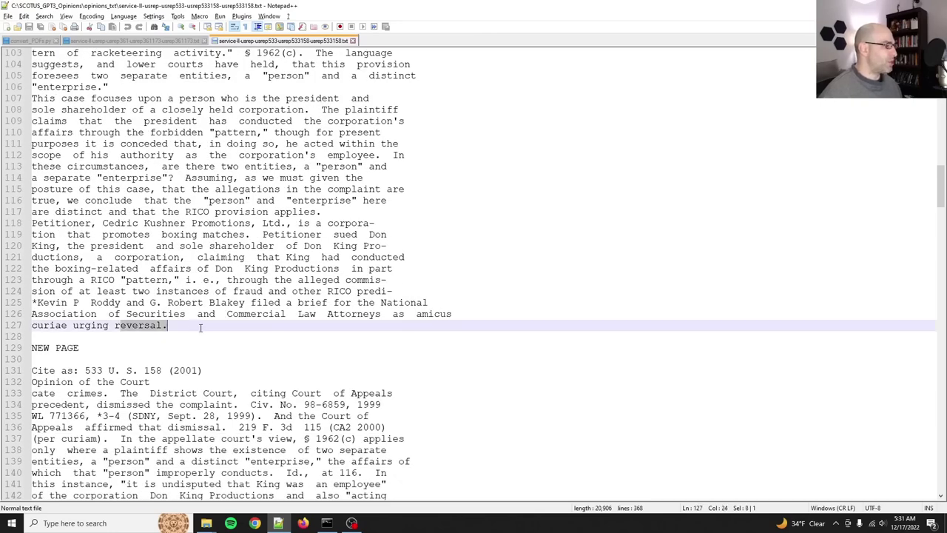
left_click(195, 339)
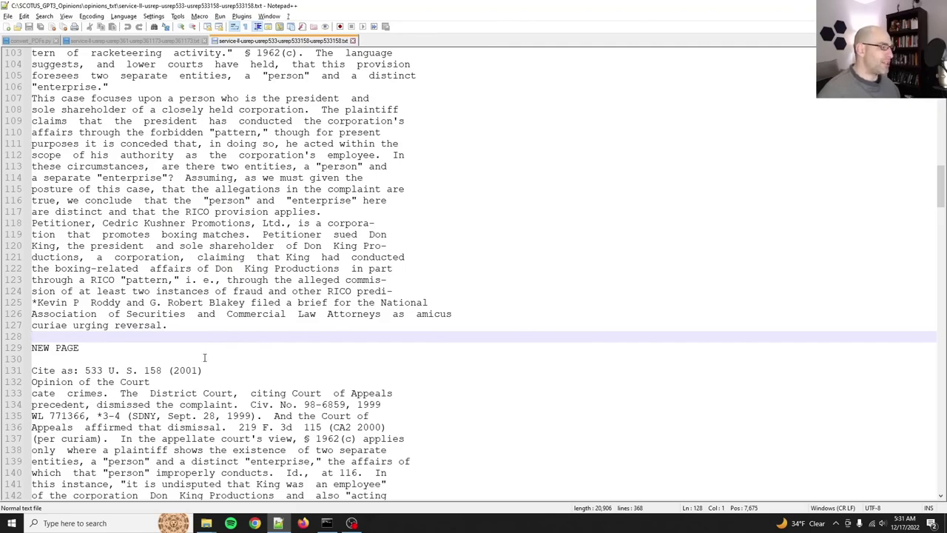
left_click(205, 358)
triple_click(170, 350)
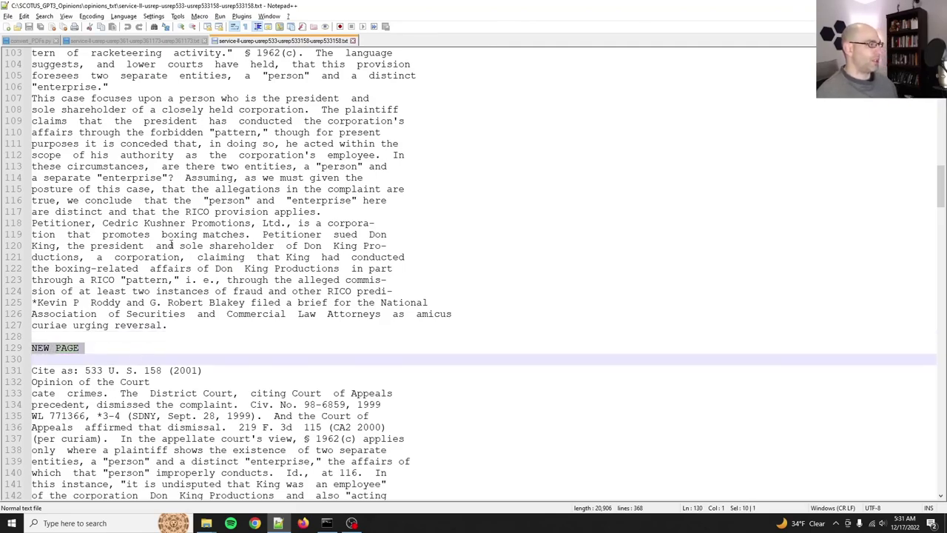
Step: Skim the rest of the opinion through its final NEW PAGE marker and back to the preceding pages
scroll(130, 353, "up", 3)
scroll(200, 279, "down", 20)
scroll(200, 278, "down", 16)
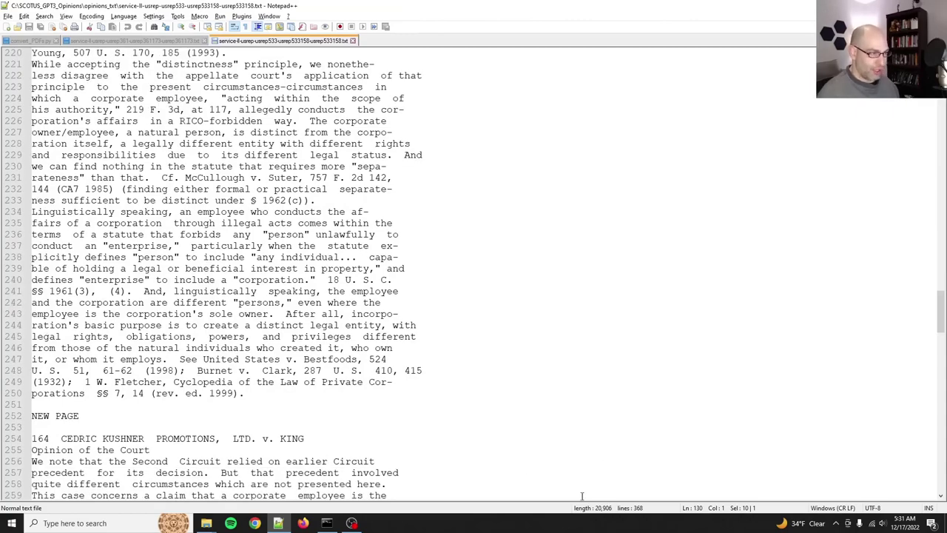
scroll(352, 438, "down", 20)
scroll(351, 438, "down", 17)
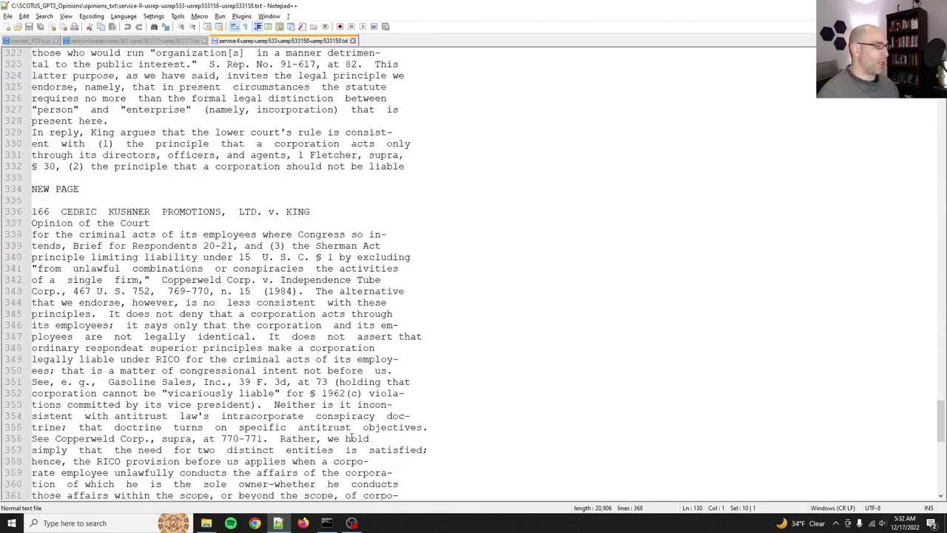
scroll(351, 436, "down", 2)
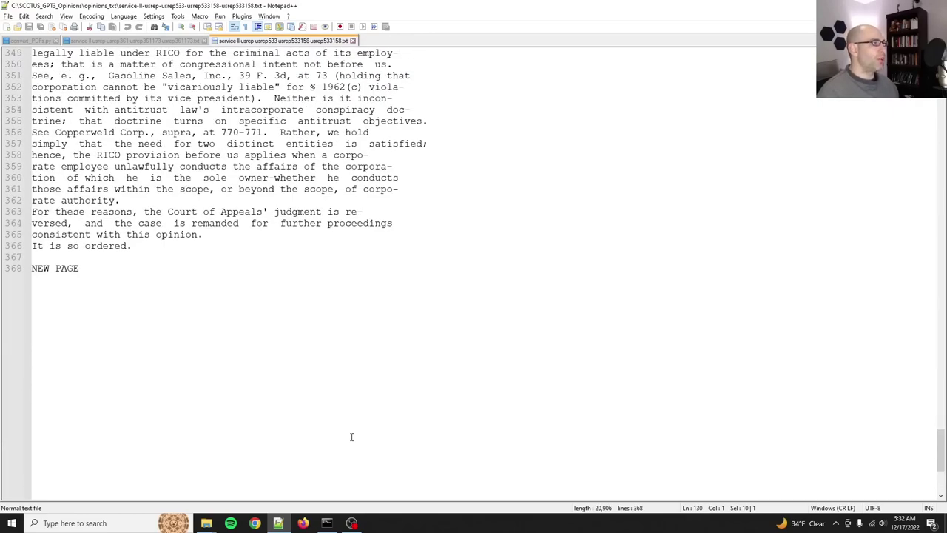
scroll(351, 436, "up", 12)
scroll(351, 438, "up", 9)
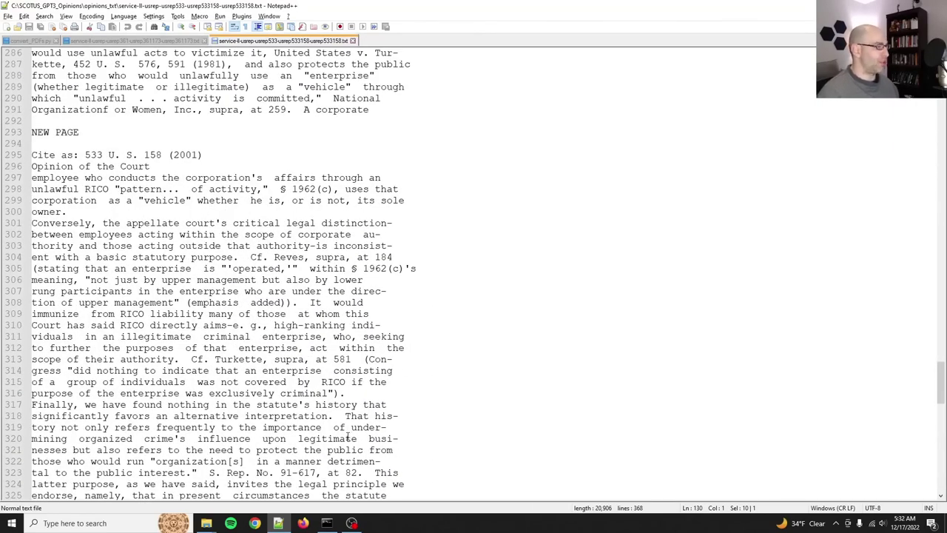
left_click(353, 524)
left_click(934, 421)
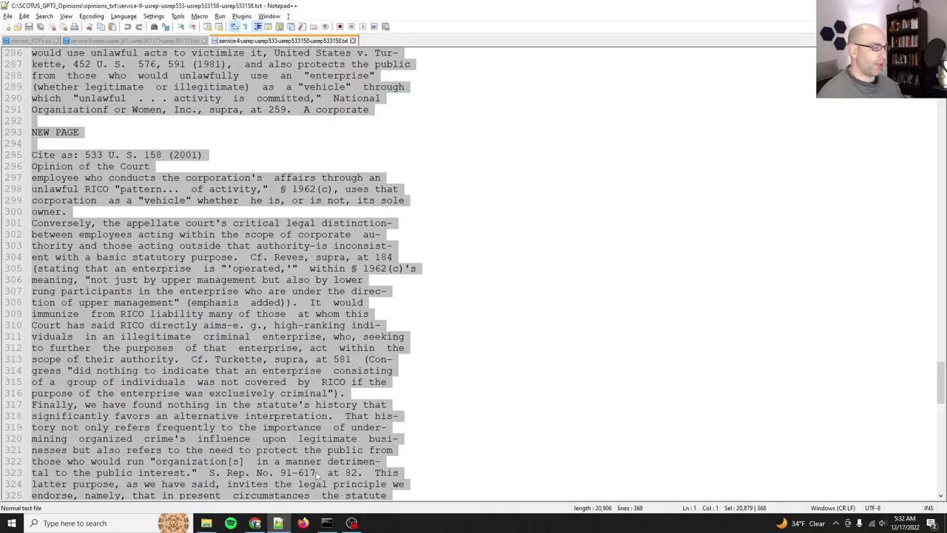
Step: Switch to the OpenAI Playground, paste the entire opinion text into the prompt and check its token count
left_click(255, 523)
left_click(241, 315)
key("ctrl+v")
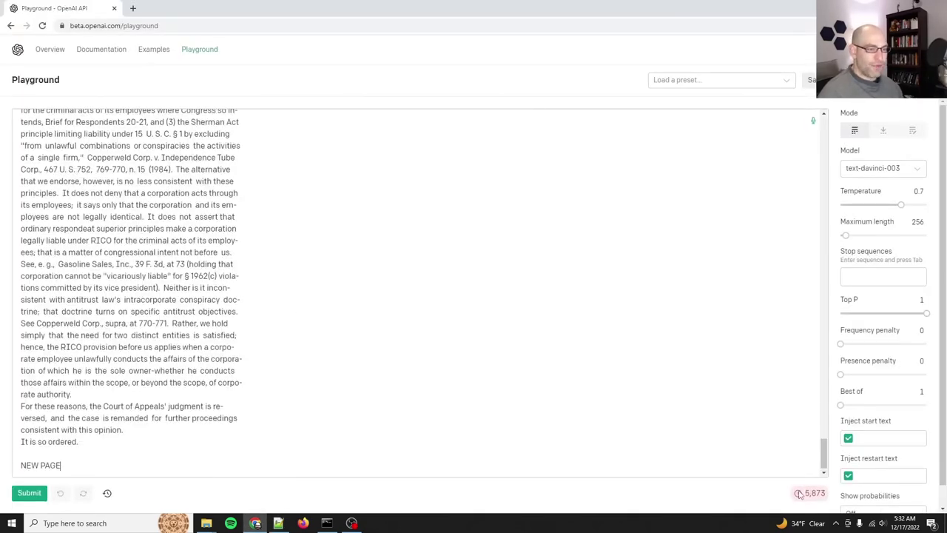
mouse_move(808, 492)
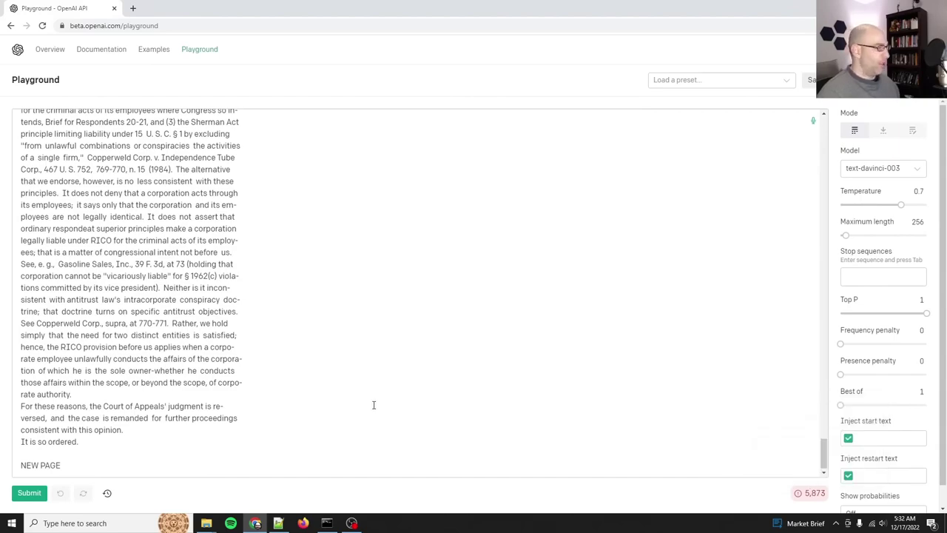
Step: Compare the pasted prompt's token count with the opinion file's character length in Notepad++, returning to the Playground
scroll(314, 359, "up", 6)
scroll(314, 358, "up", 10)
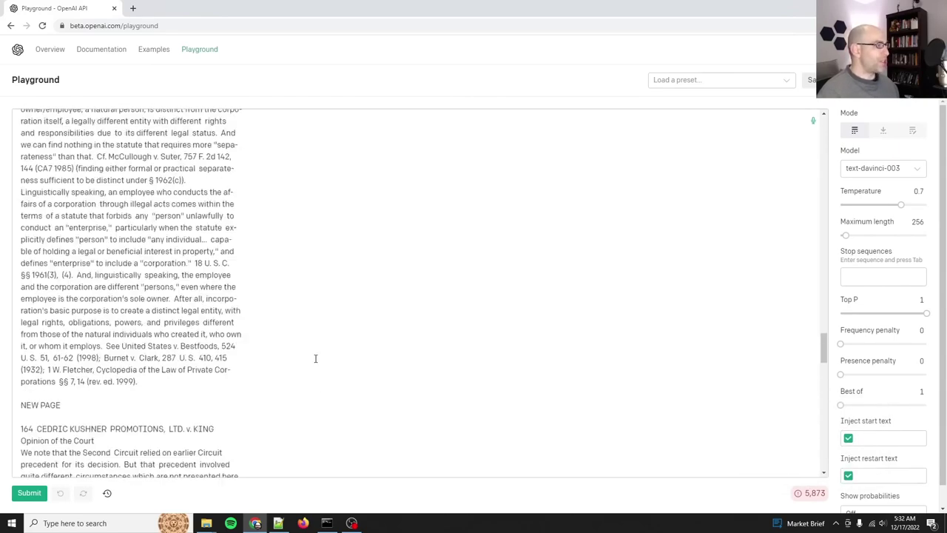
scroll(282, 369, "up", 5)
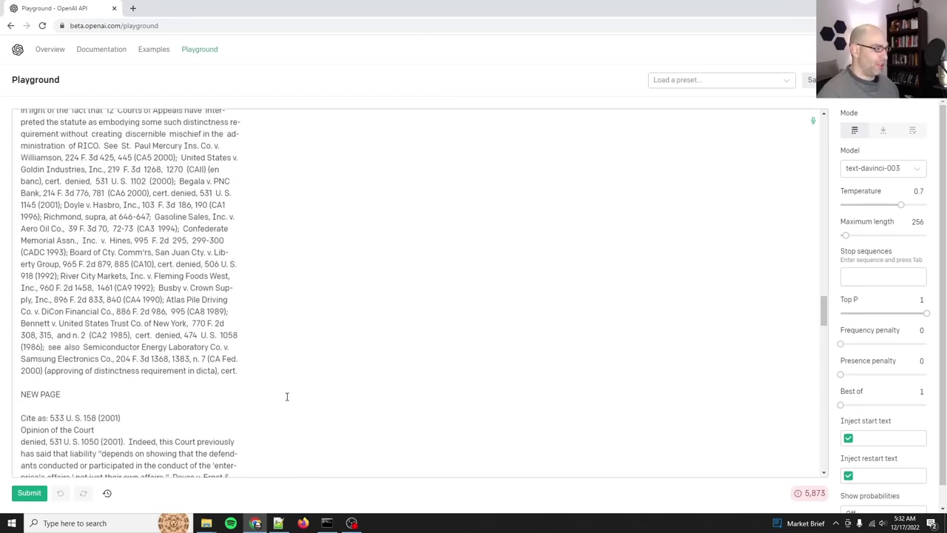
key("alt+Tab")
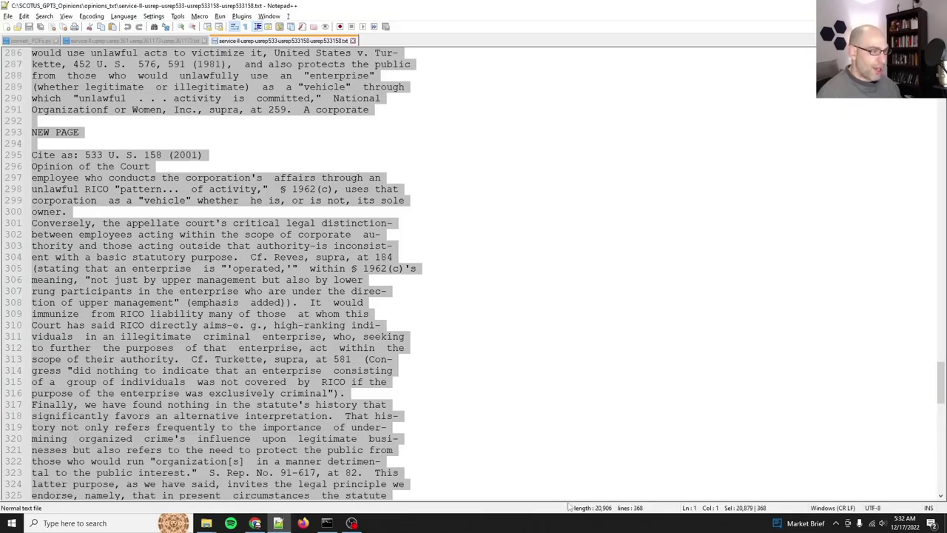
key("alt+Tab")
Step: Skim the pasted opinion's page sections and return to the October Term heading at its start
scroll(253, 384, "down", 4)
scroll(269, 366, "up", 3)
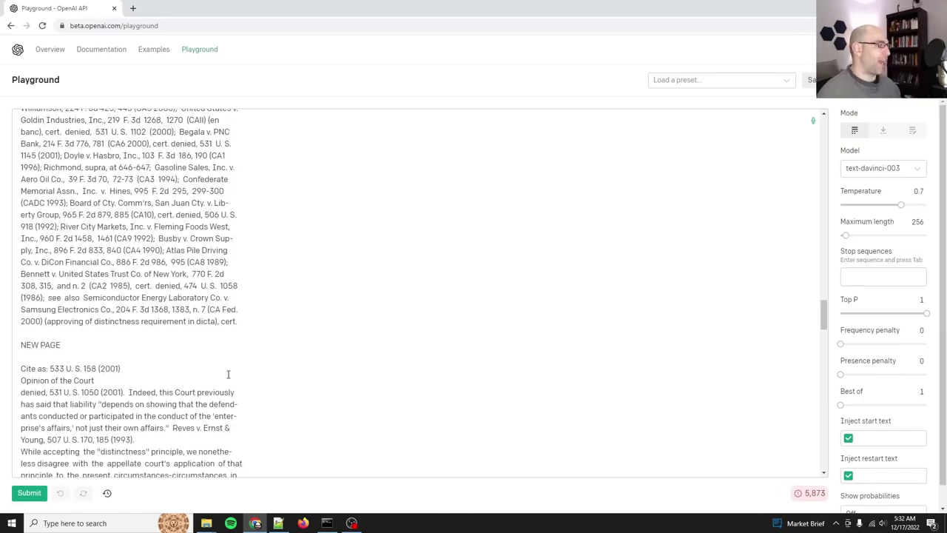
scroll(227, 374, "up", 8)
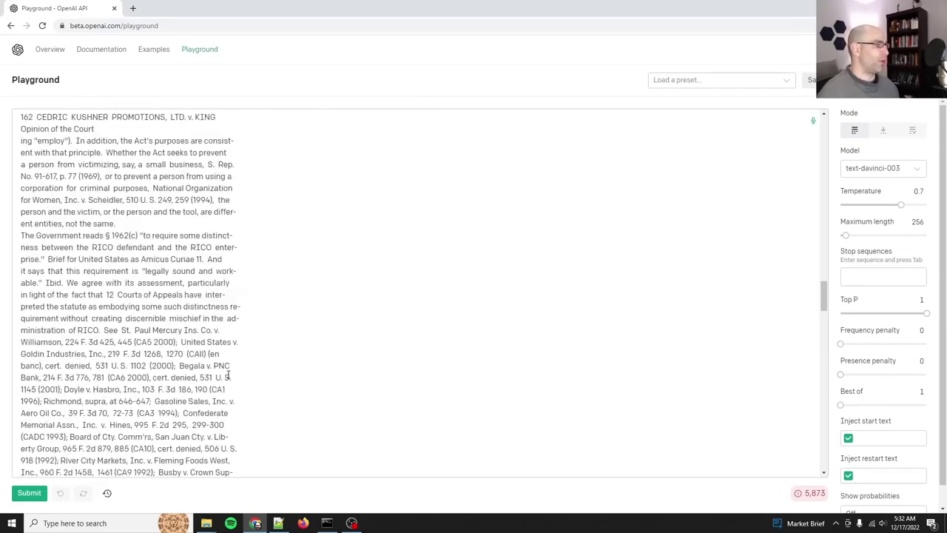
scroll(225, 378, "down", 4)
scroll(225, 379, "up", 10)
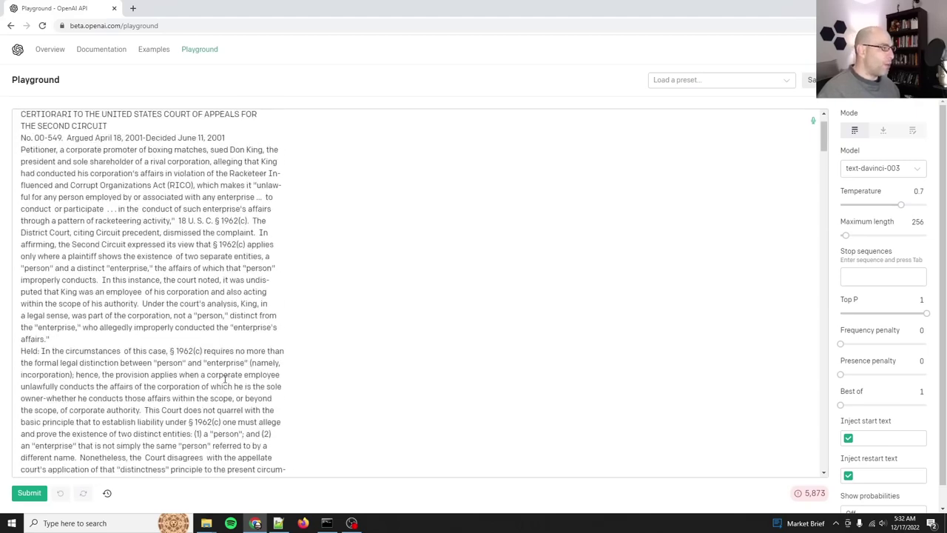
scroll(224, 385, "down", 10)
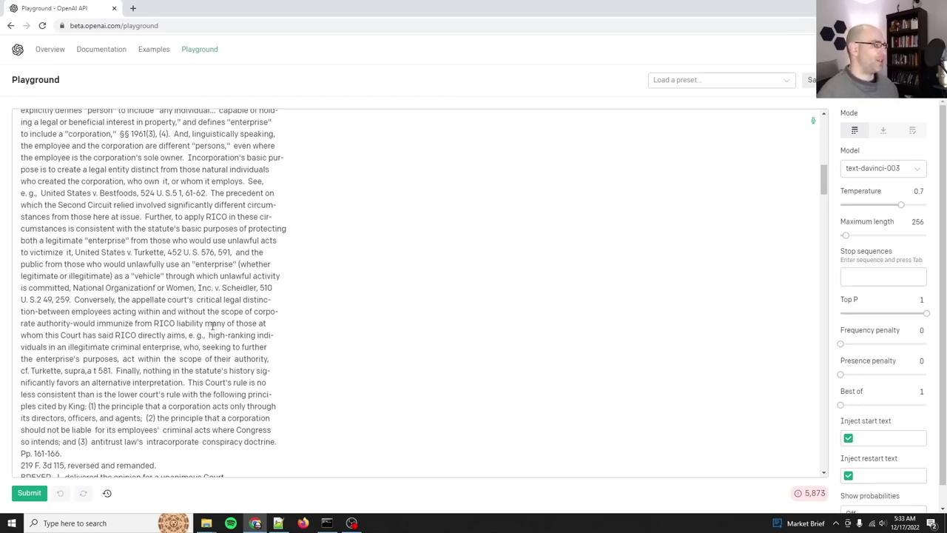
scroll(213, 325, "up", 1)
scroll(313, 237, "up", 10)
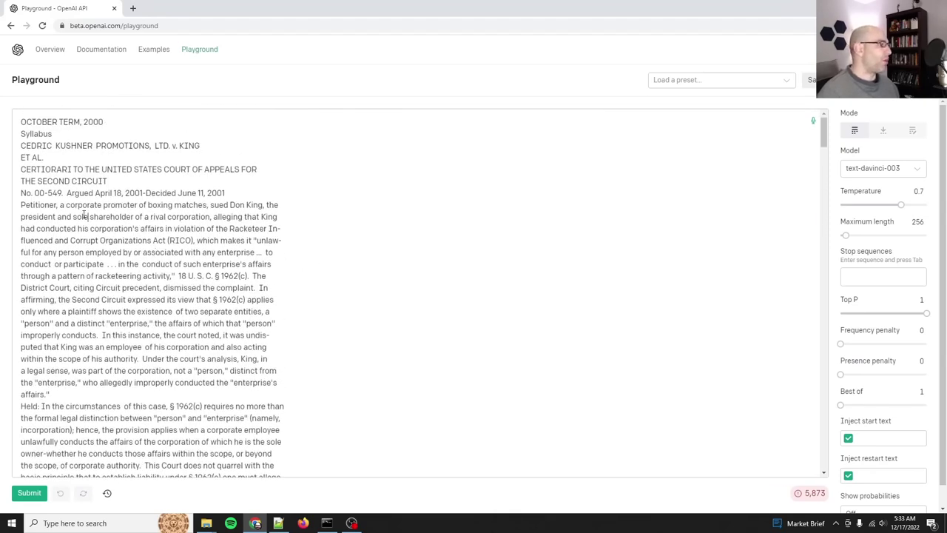
Step: Read the syllabus's opening account of the dispute and the lower courts' reasoning, highlighting passages along the way
left_click_drag(58, 205, 194, 241)
left_click(137, 204)
left_click_drag(126, 205, 228, 217)
left_click(240, 240)
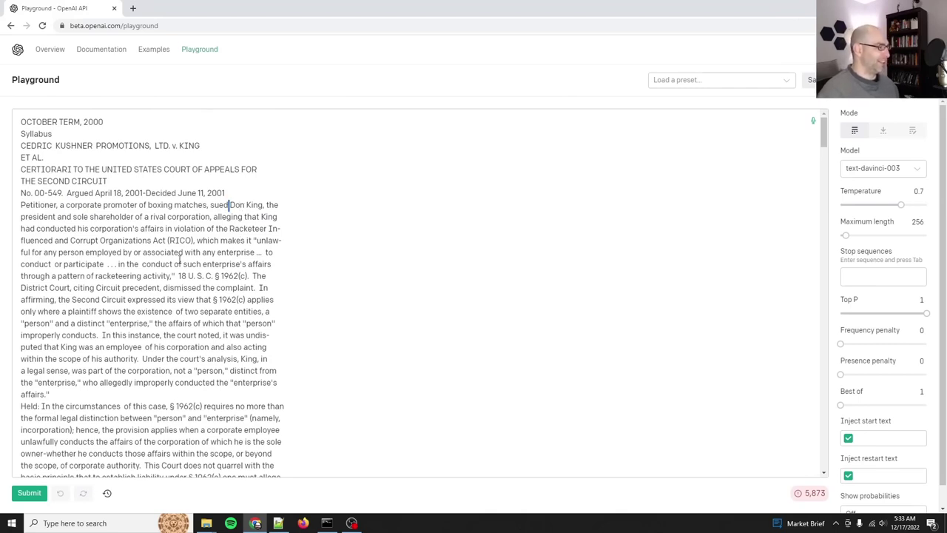
left_click_drag(66, 287, 206, 347)
left_click(165, 313)
left_click(207, 346)
left_click_drag(85, 275, 143, 404)
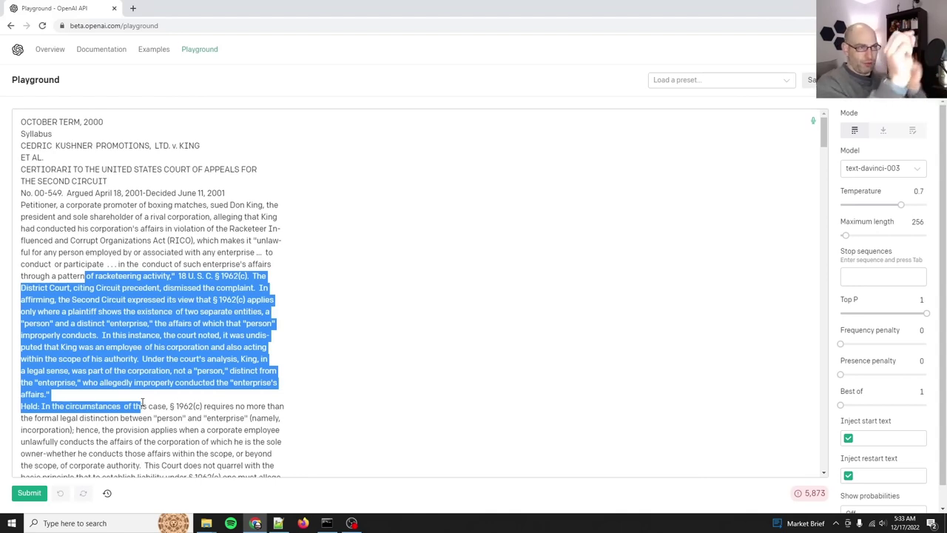
Step: Review the Held paragraph of the syllabus and the court analysis preceding it
scroll(142, 402, "down", 2)
left_click(136, 364)
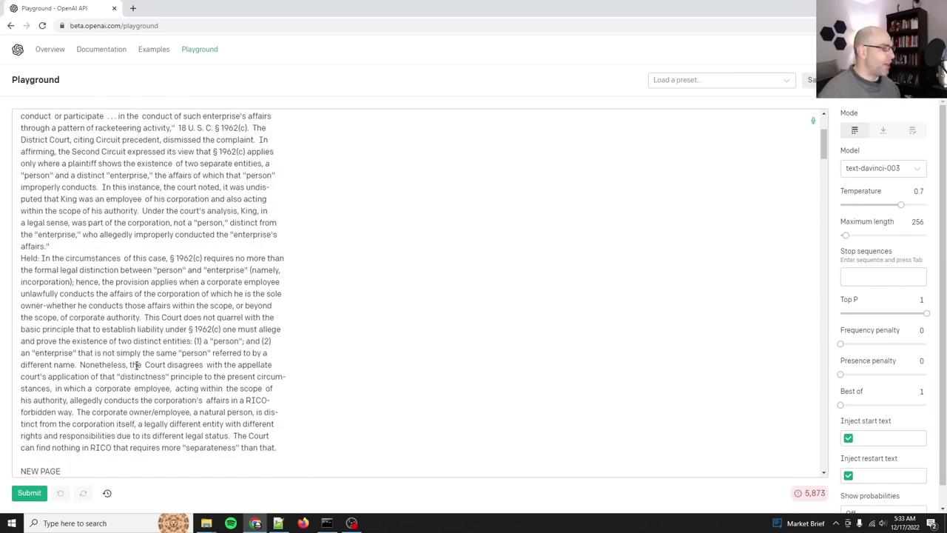
scroll(136, 368, "down", 2)
scroll(141, 382, "up", 3)
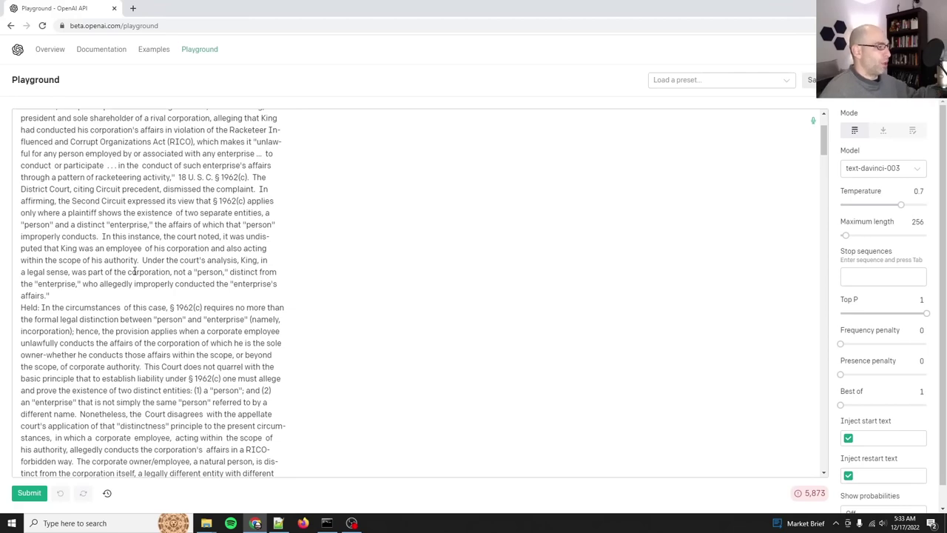
scroll(228, 296, "down", 3)
scroll(229, 297, "up", 3)
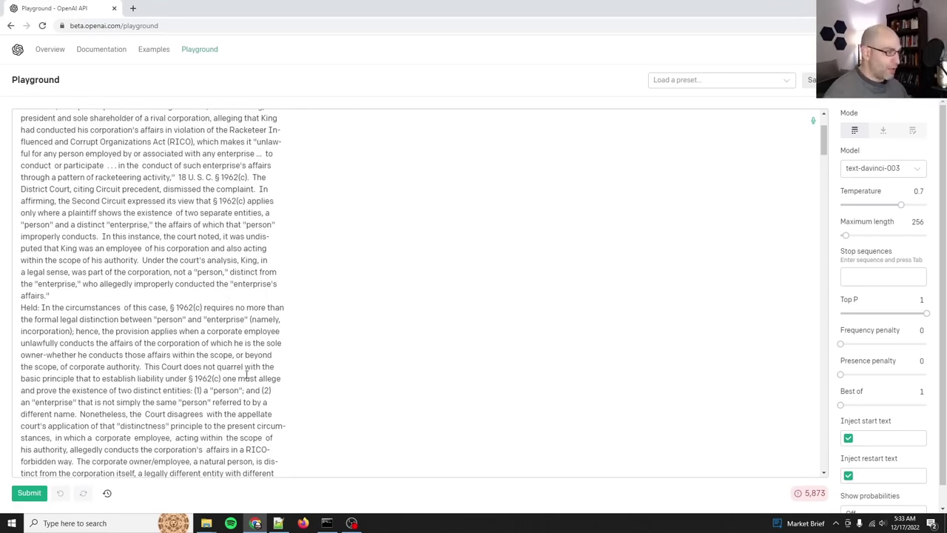
mouse_move(346, 525)
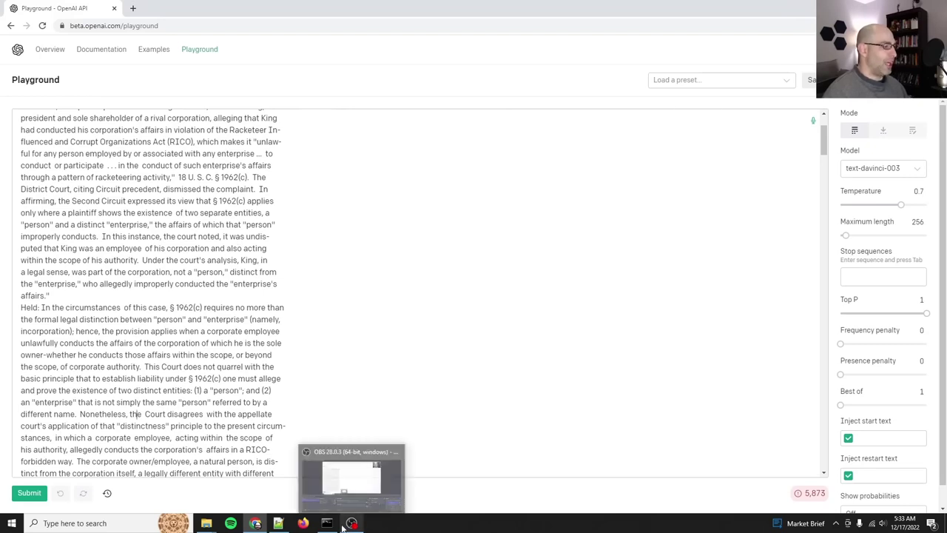
left_click(356, 485)
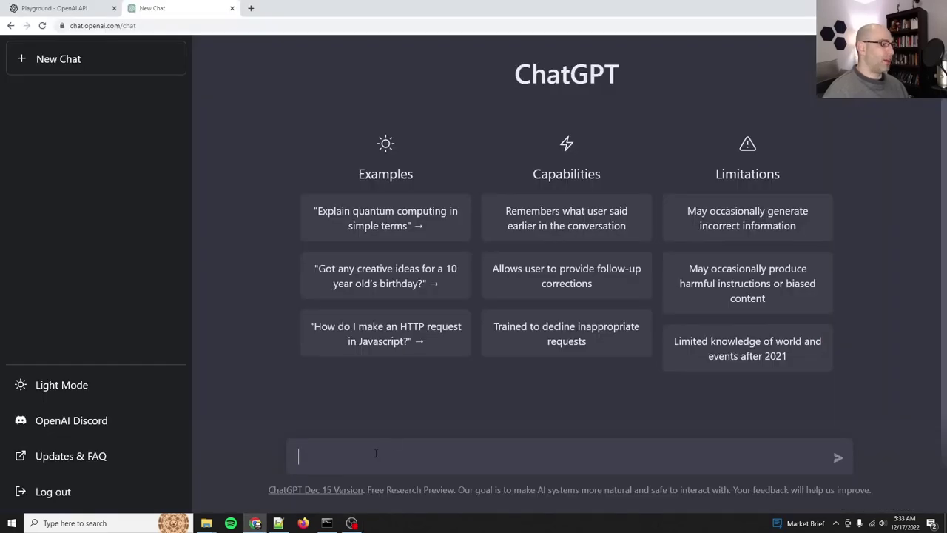
Step: Set the ChatGPT page zoom to 100% and ask "what is a knowledge graph?"
key("ctrl+plus")
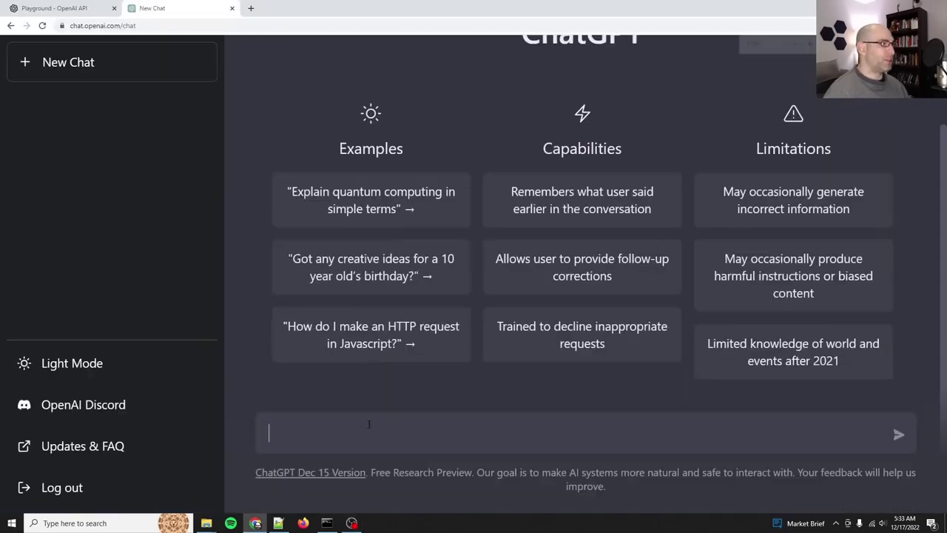
key("ctrl+minus")
key("ctrl+minus")
key("ctrl+minus")
key("ctrl+minus")
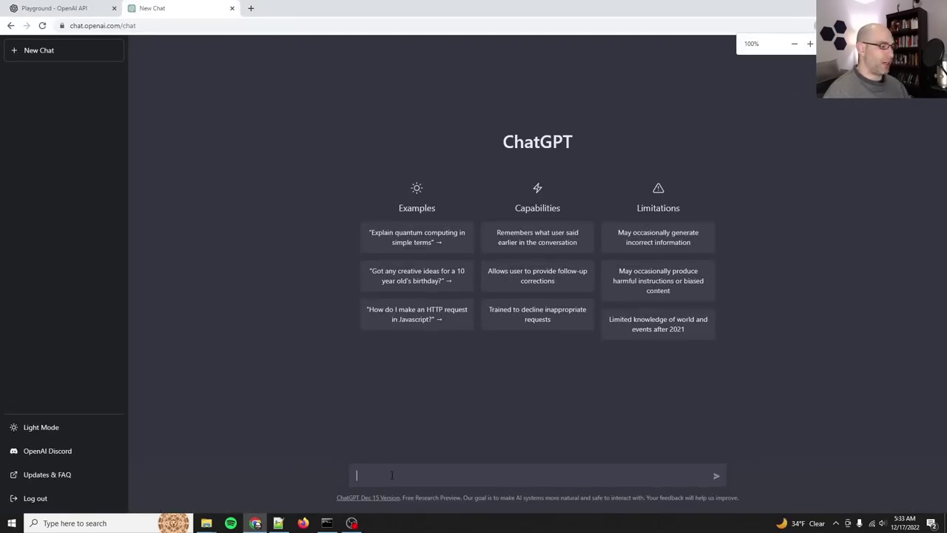
type("what is a knowledge")
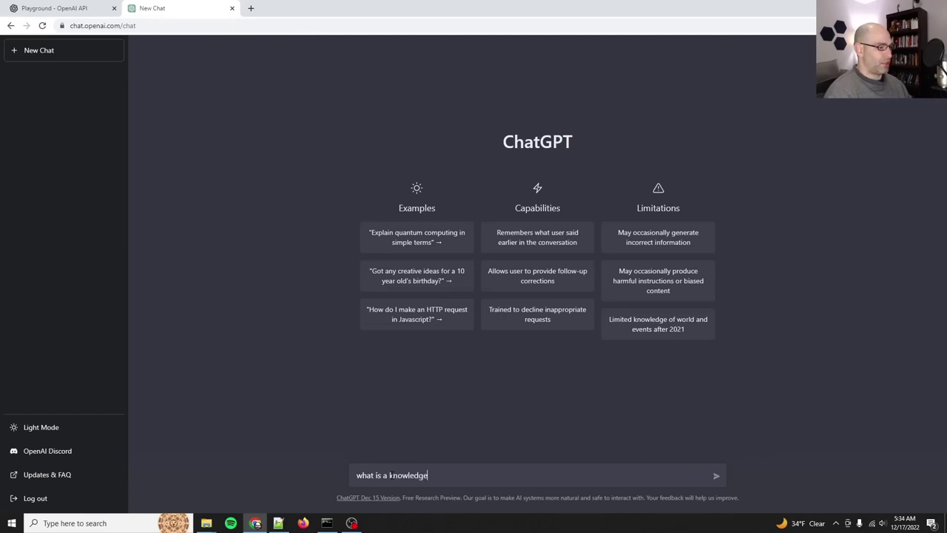
type(" graph?")
key("Return")
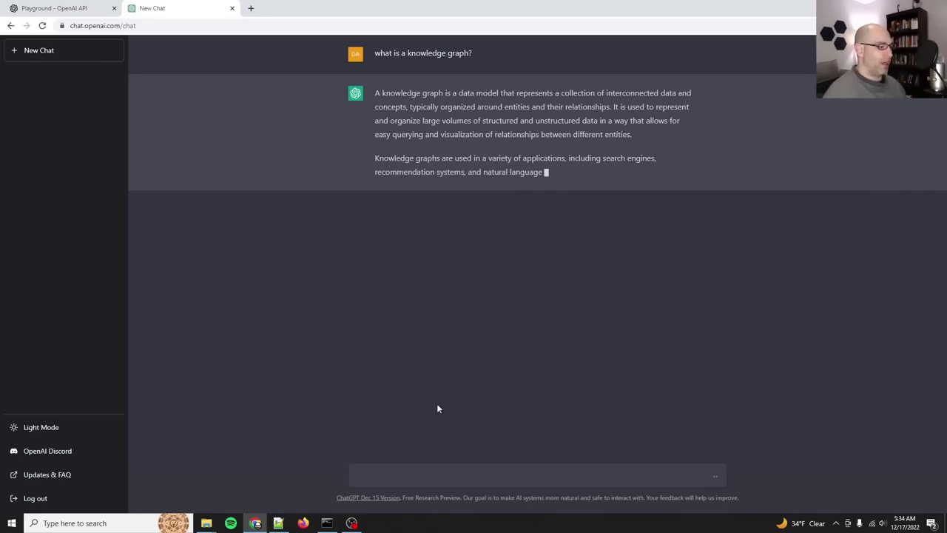
left_click(410, 473)
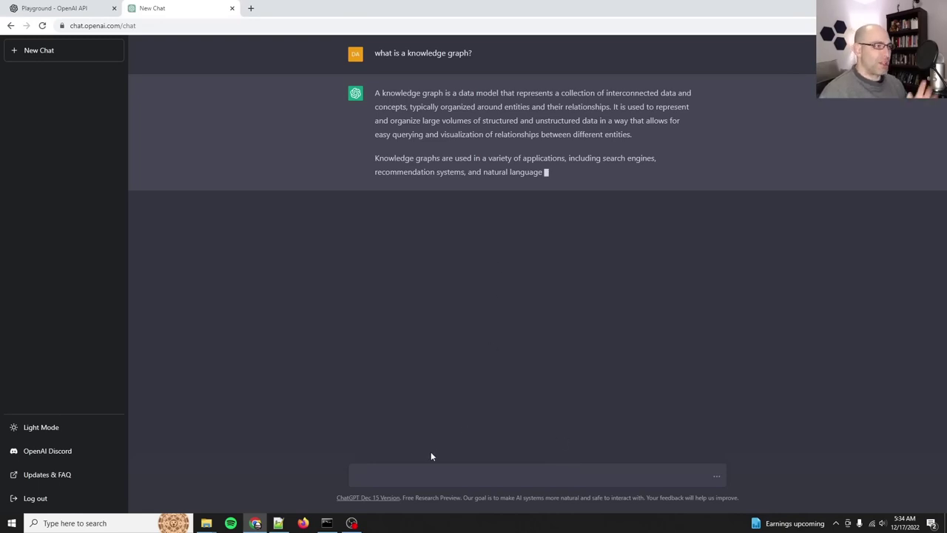
key("alt+Tab")
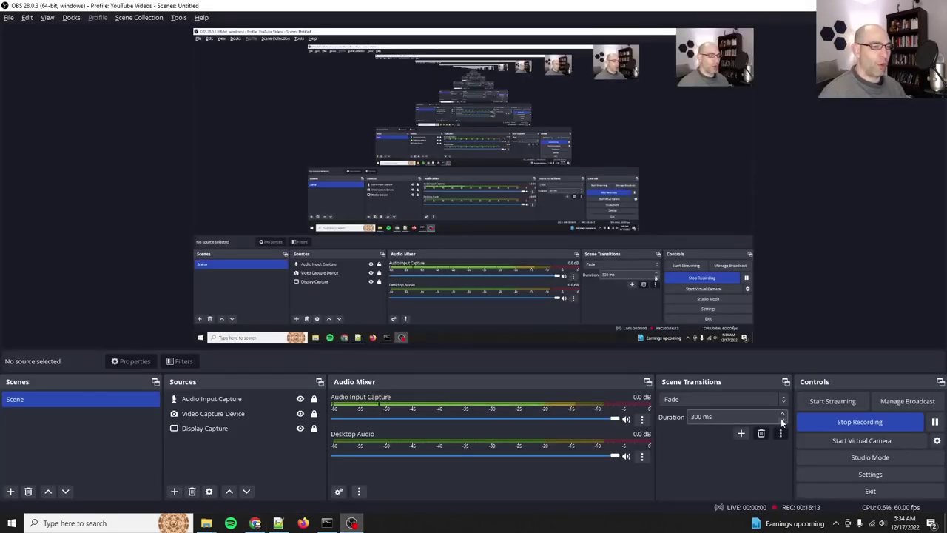
left_click(935, 423)
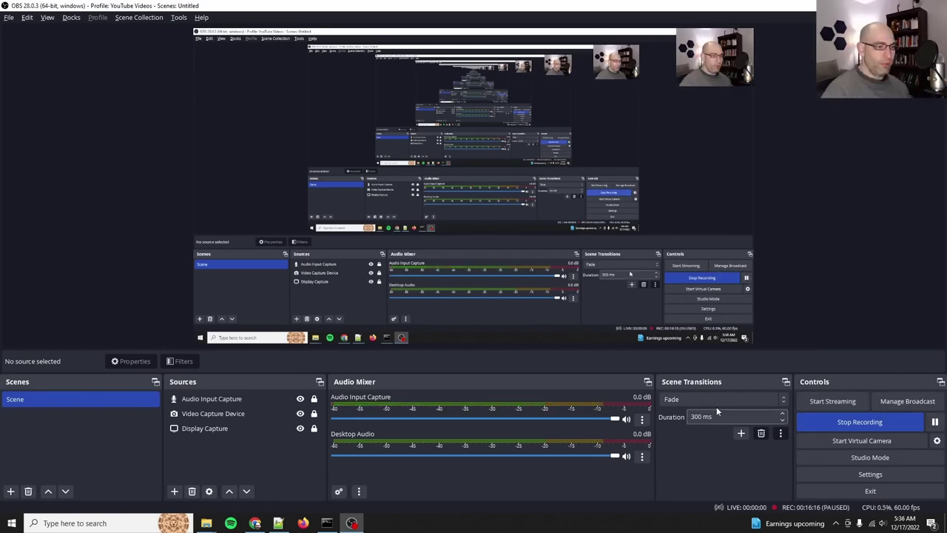
key("alt+Tab")
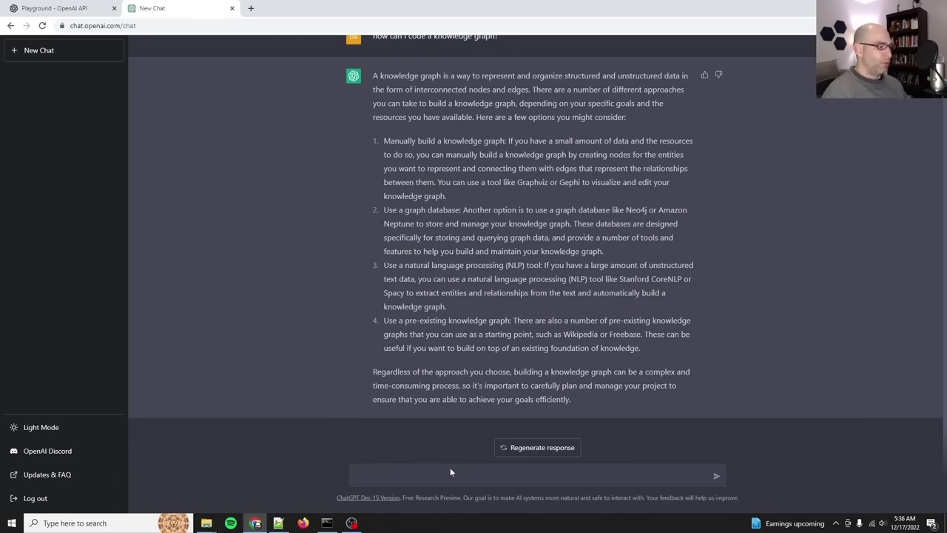
Step: Ask ChatGPT "what file format is a knowledge graph? like can I use JSON or something?"
type("what ")
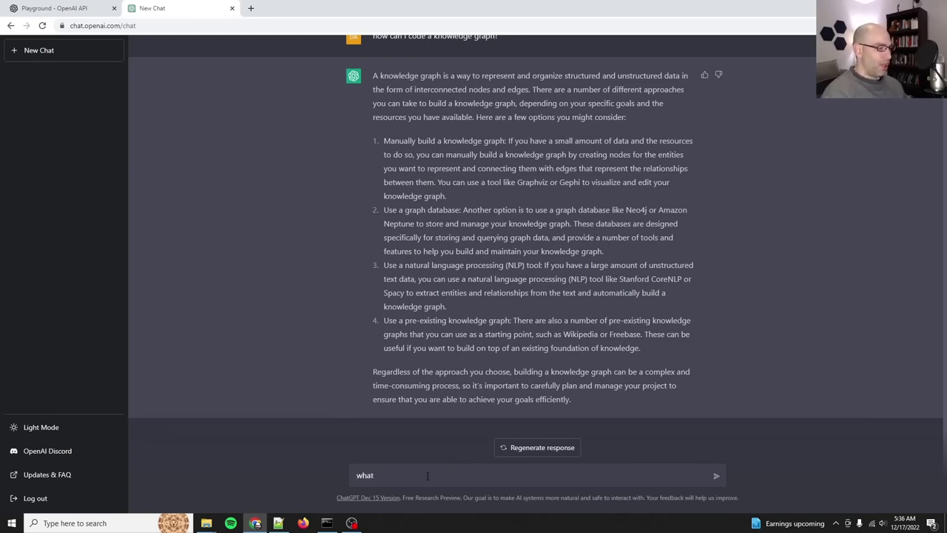
type("file format ")
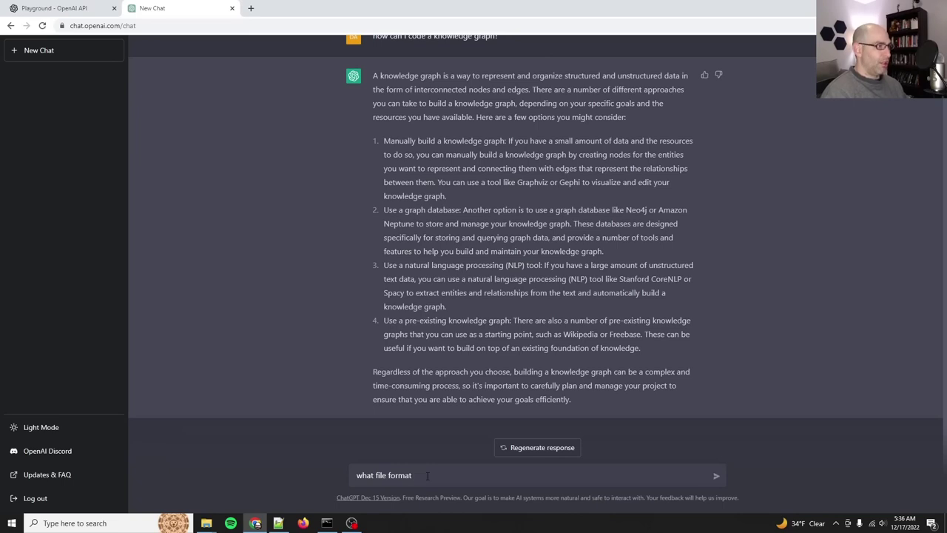
type("is a knowledge graph?")
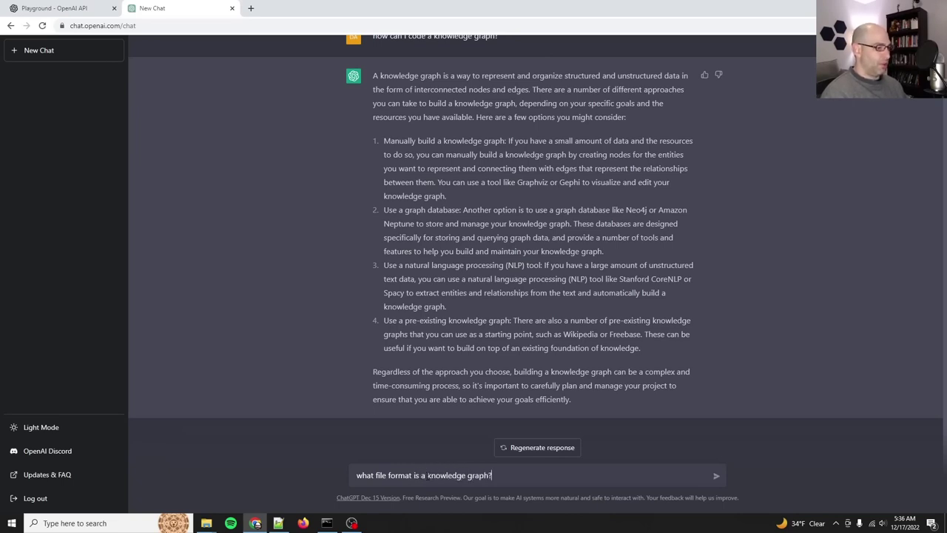
type(" like can")
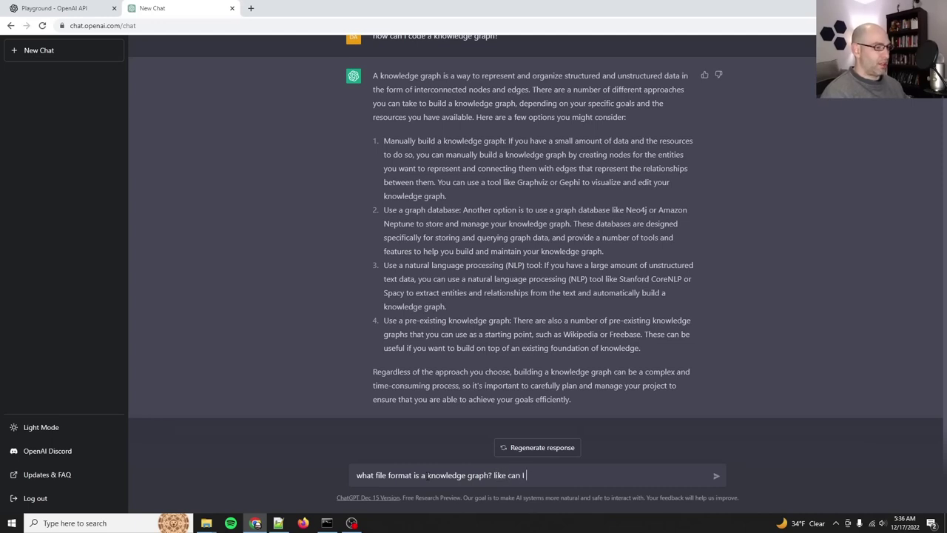
type(" I use JSON or something?")
key("Return")
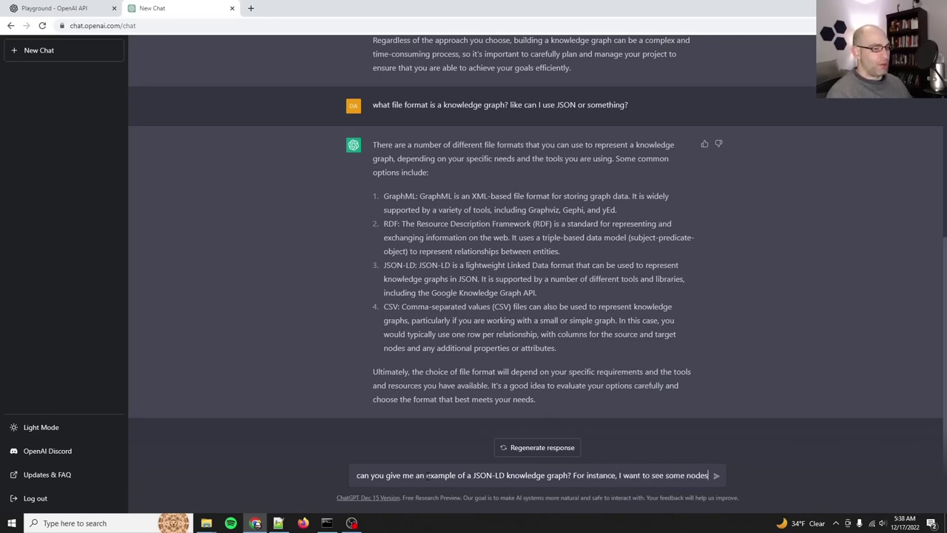
Step: Ask "can you give me an example of a JSON-LD knowledge graph? For instance, I want to see some nodes about the history of France"
type("about the history of")
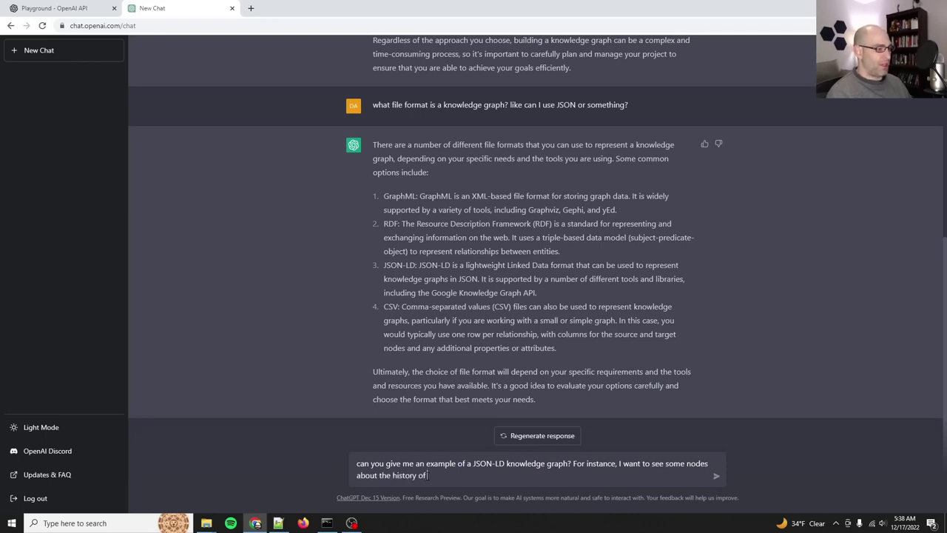
type(" France")
key("Return")
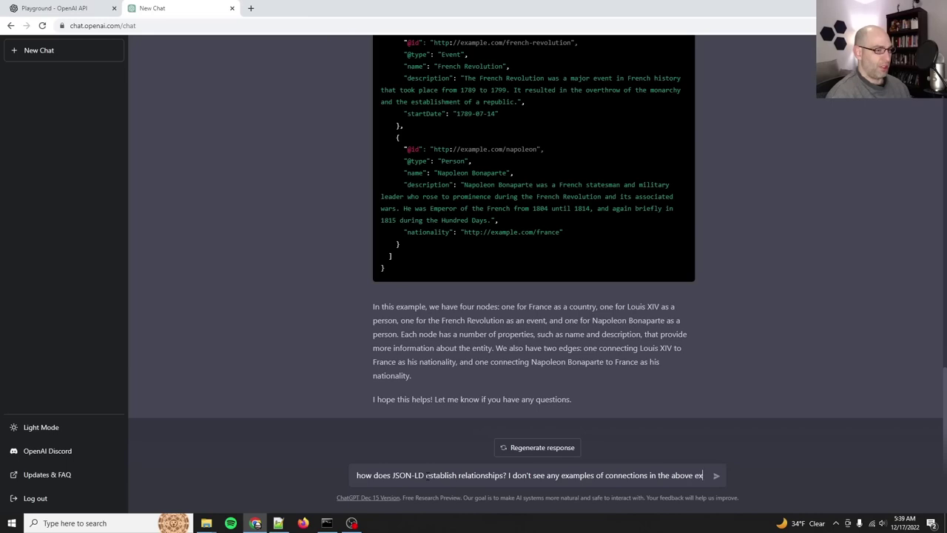
Step: Ask "how does JSON-LD establish relationships? I don't see any examples of connections in the above example."
type("ample.")
key("Return")
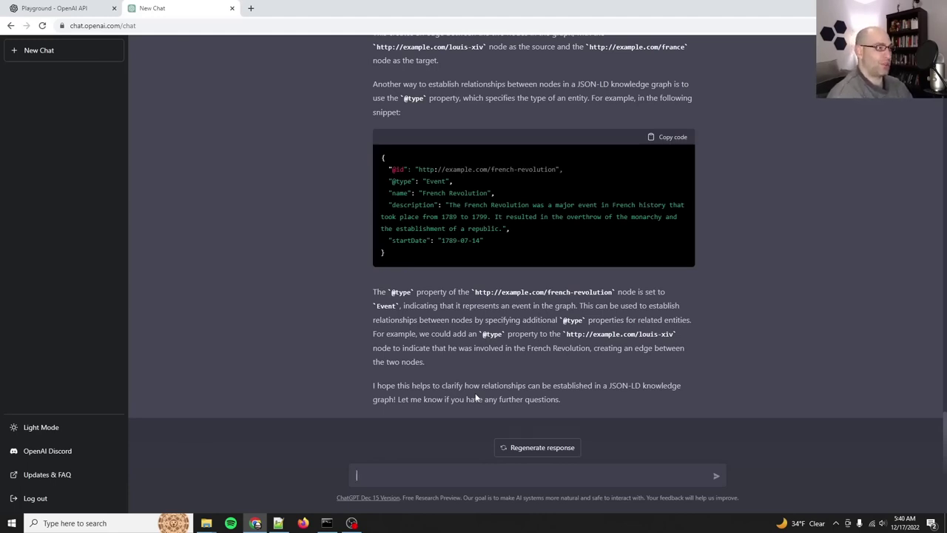
scroll(476, 398, "up", 5)
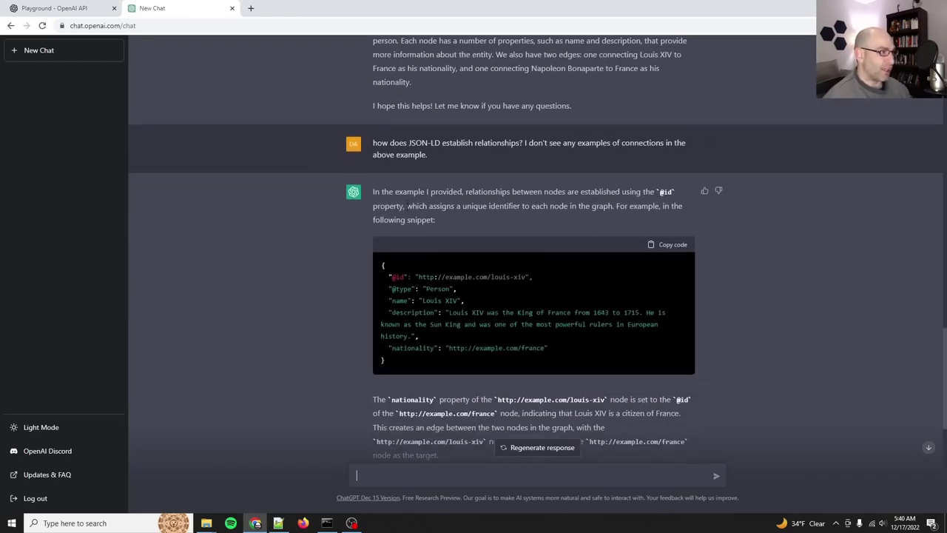
left_click_drag(405, 192, 603, 192)
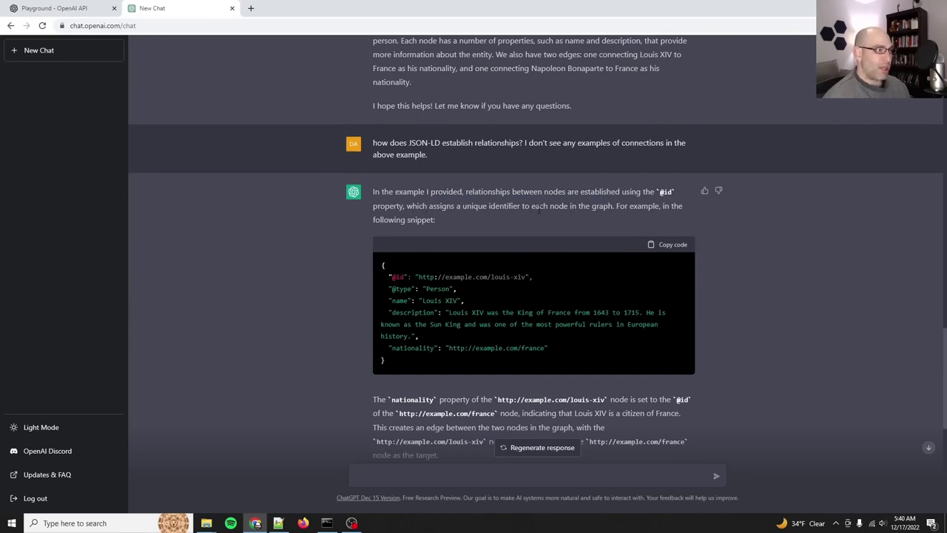
scroll(539, 210, "down", 2)
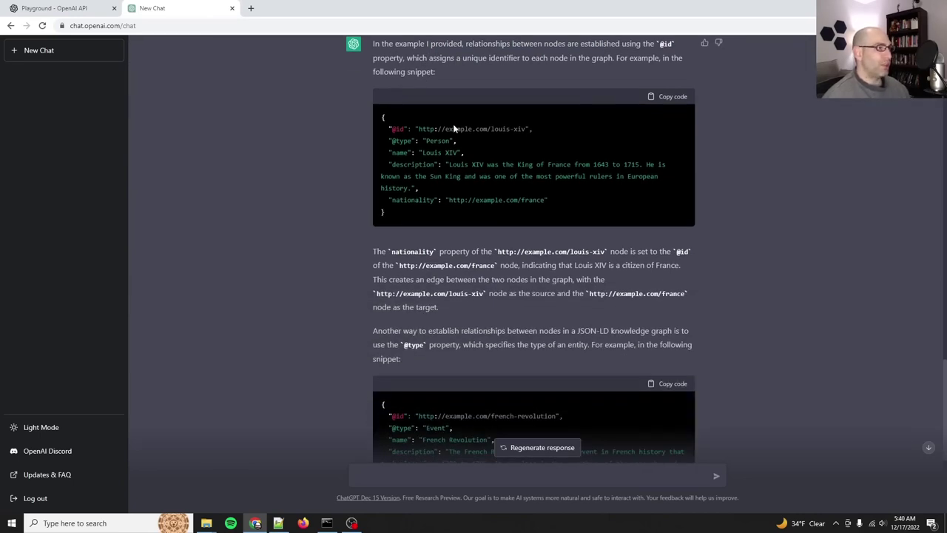
scroll(383, 197, "down", 1)
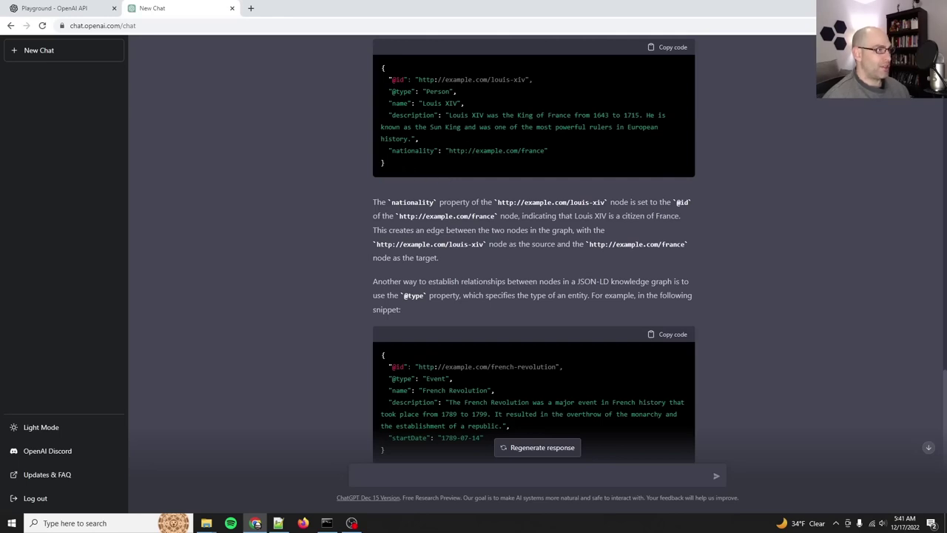
scroll(457, 148, "up", 2)
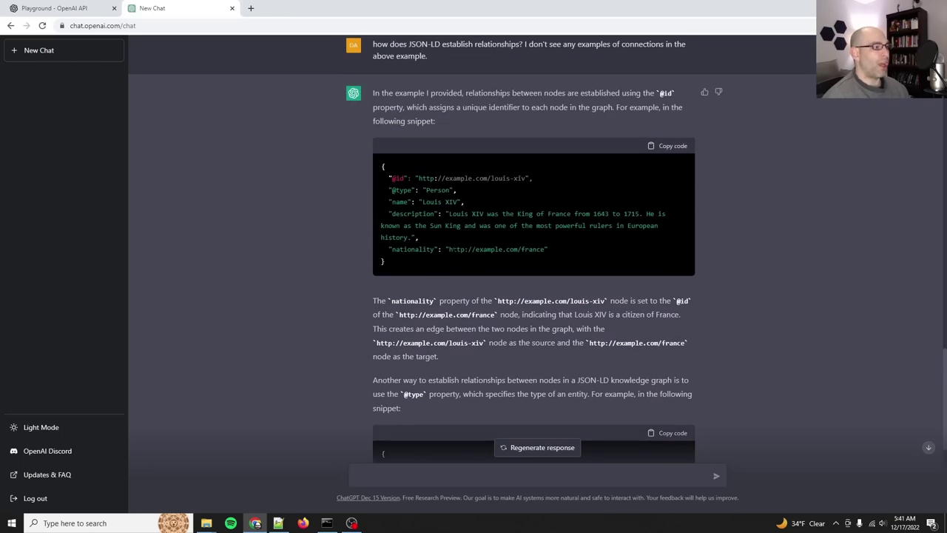
left_click_drag(450, 249, 542, 249)
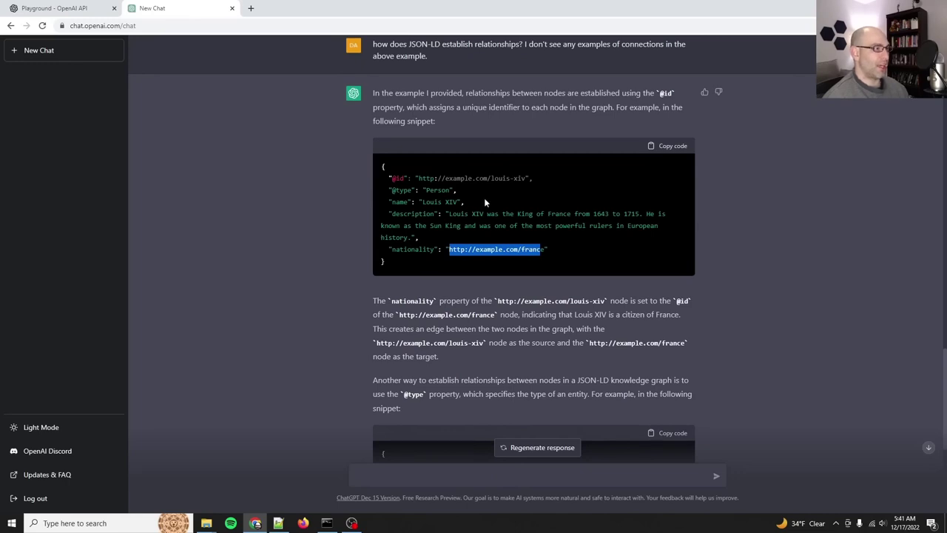
scroll(440, 259, "down", 3)
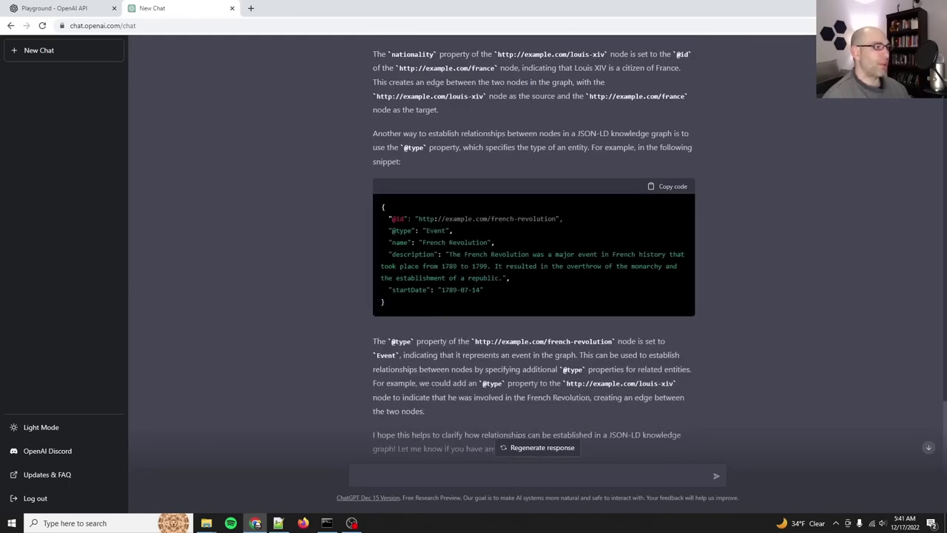
scroll(469, 248, "up", 2)
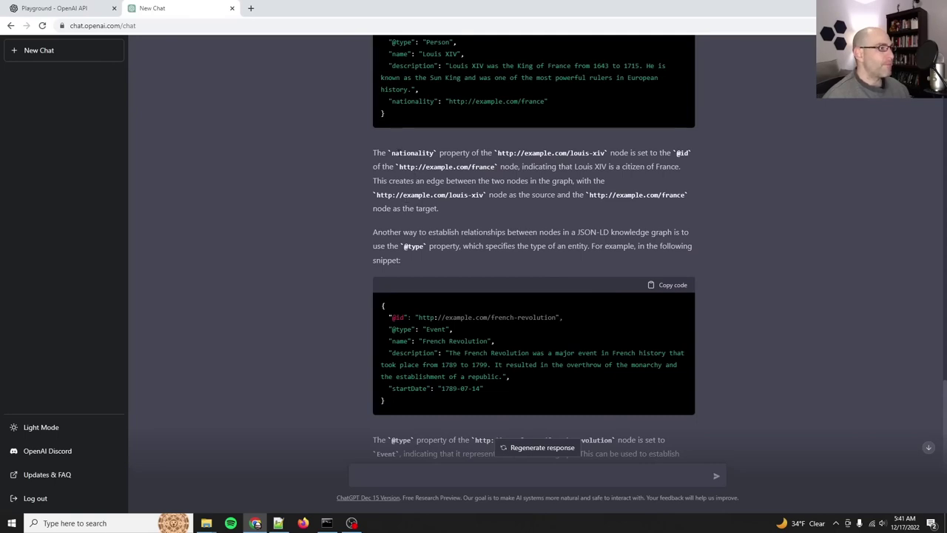
left_click_drag(392, 153, 543, 153)
left_click(572, 151)
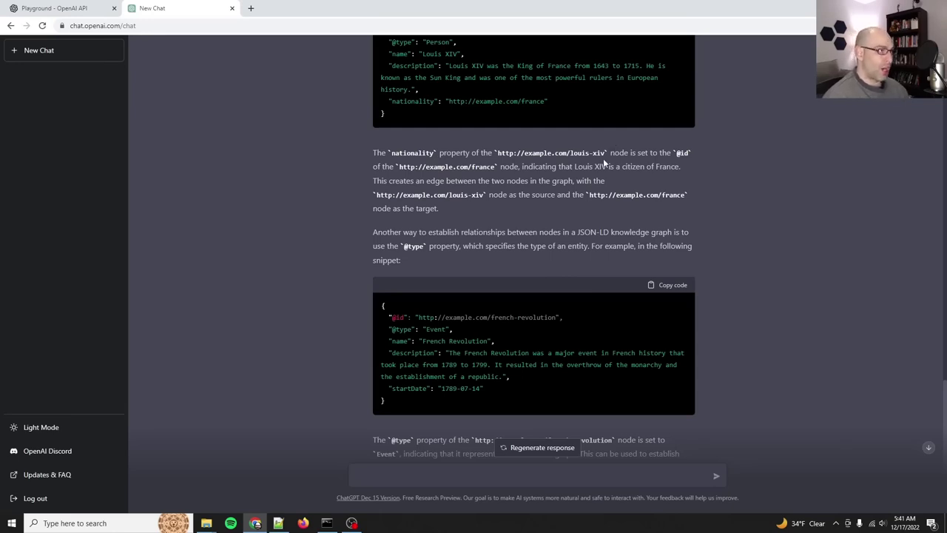
scroll(529, 159, "up", 1)
left_click_drag(414, 150, 499, 150)
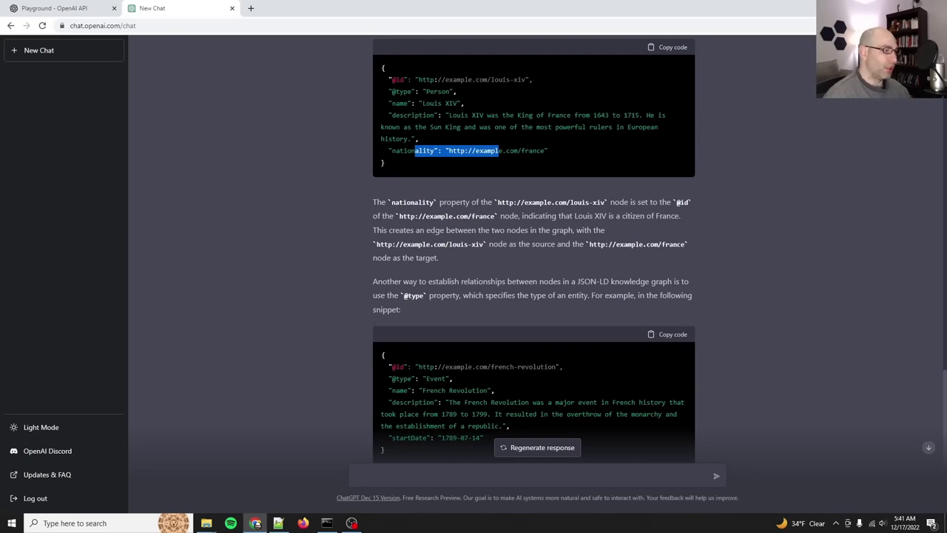
scroll(503, 170, "down", 4)
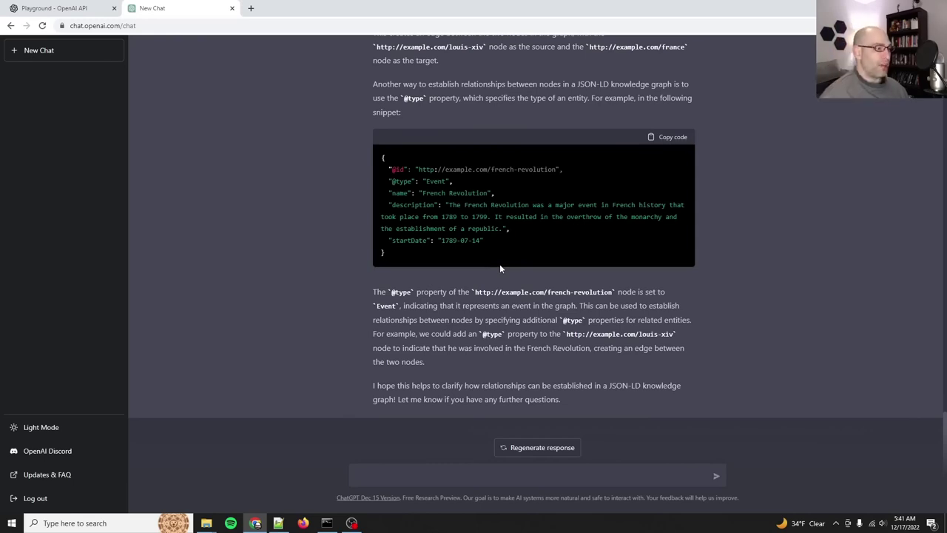
Step: Compare the opinion's syllabus in the Playground with ChatGPT's JSON-LD examples, returning to the syllabus's opening paragraph
left_click(93, 8)
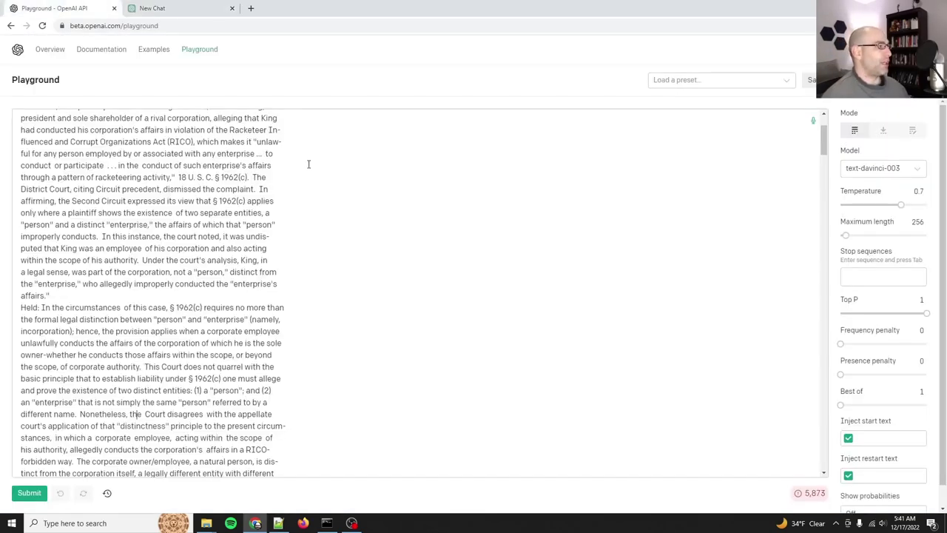
scroll(176, 187, "up", 3)
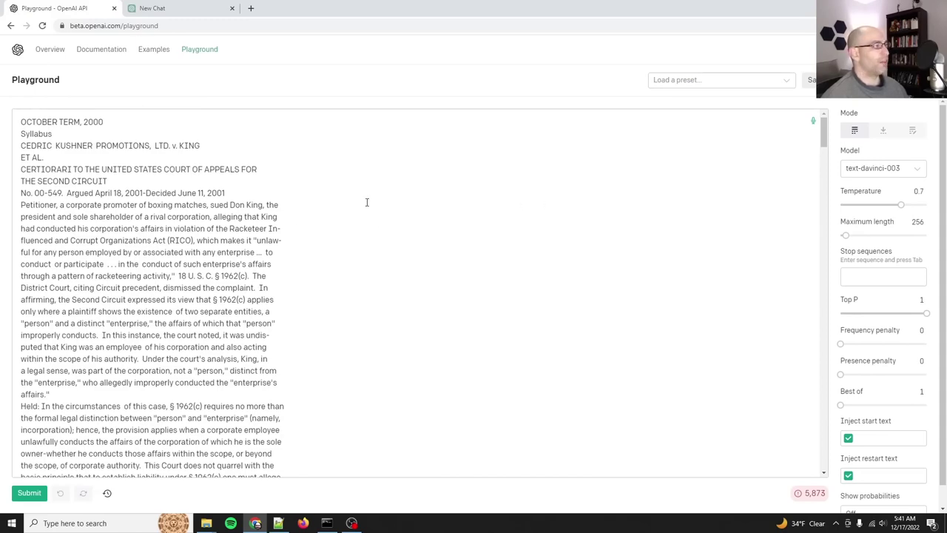
key("ctrl+Tab")
scroll(528, 186, "up", 10)
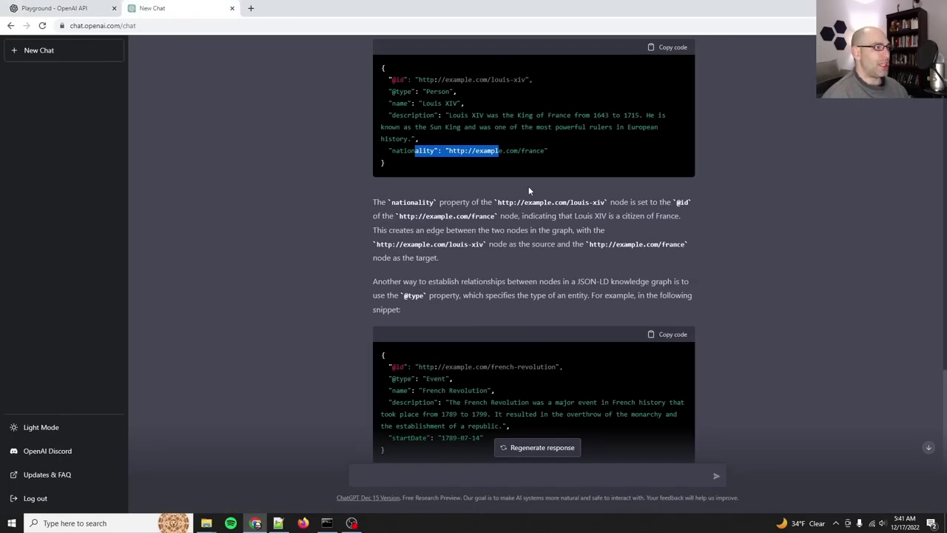
scroll(529, 186, "down", 15)
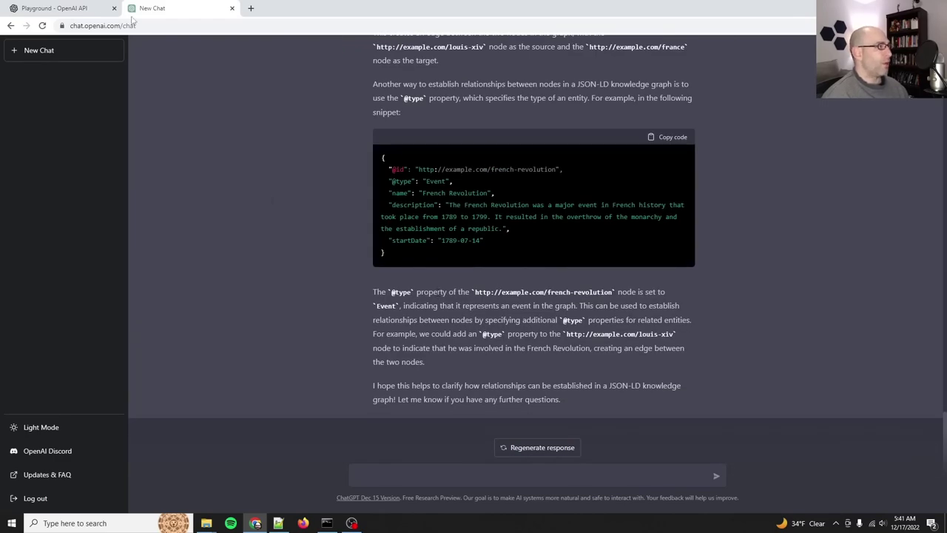
left_click(81, 8)
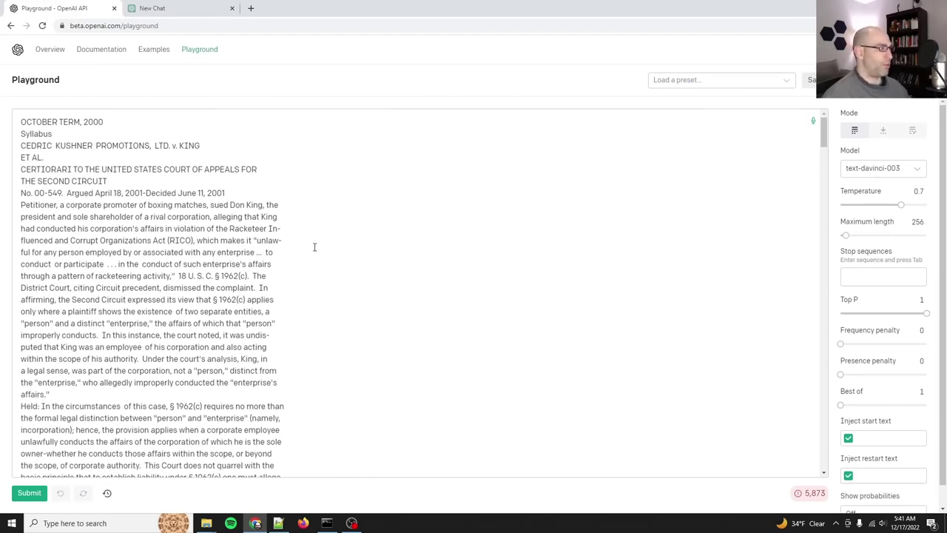
left_click(311, 295)
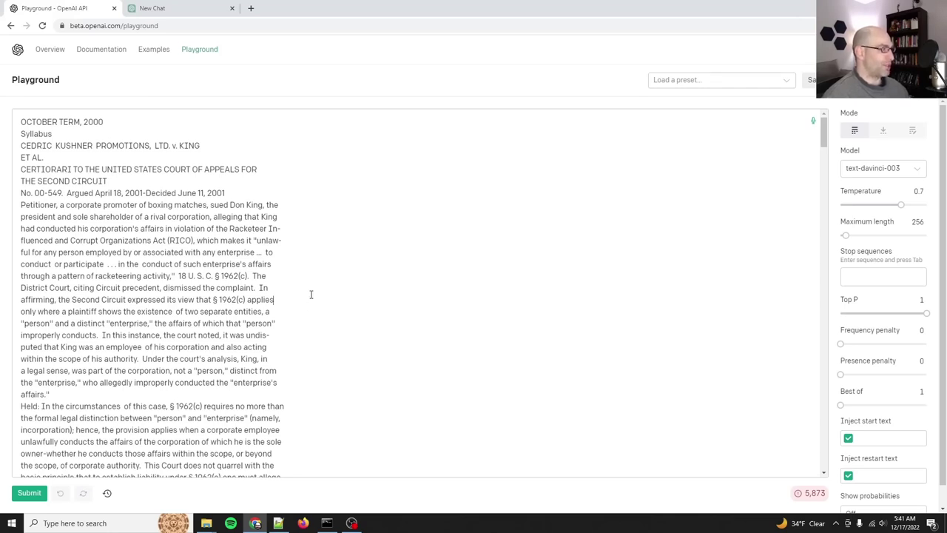
Step: Head the opinion with the instruction "Convert the following SCOTUS opinion document into a JSON-LD formatted knowledge graph:", separated from the text by blank lines
key("Return")
key("Return")
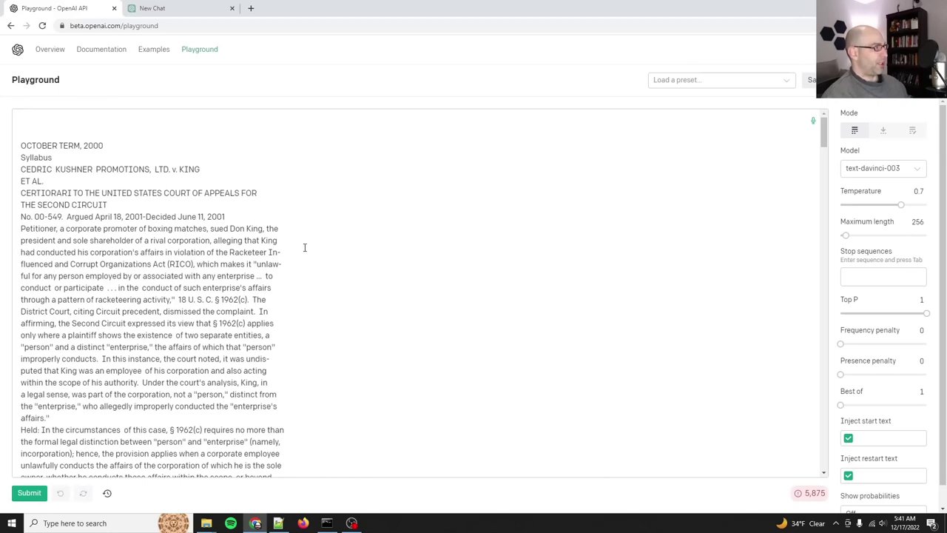
type("Convert the fo")
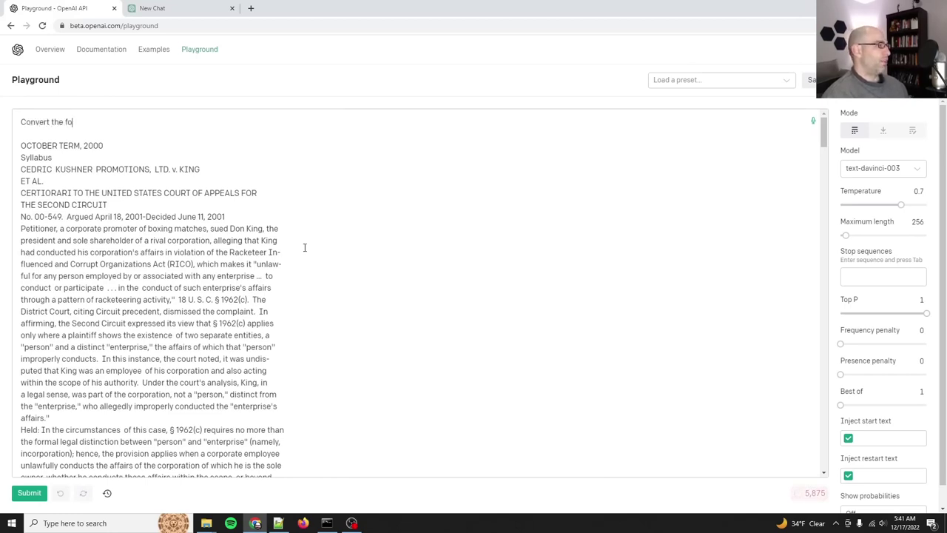
type("llowing SCOTUS opinion docume")
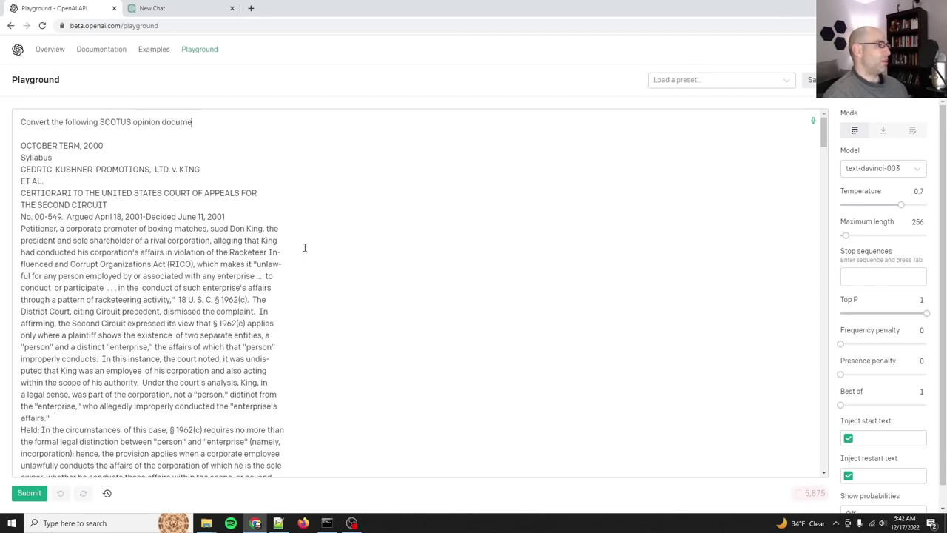
type("nt into a")
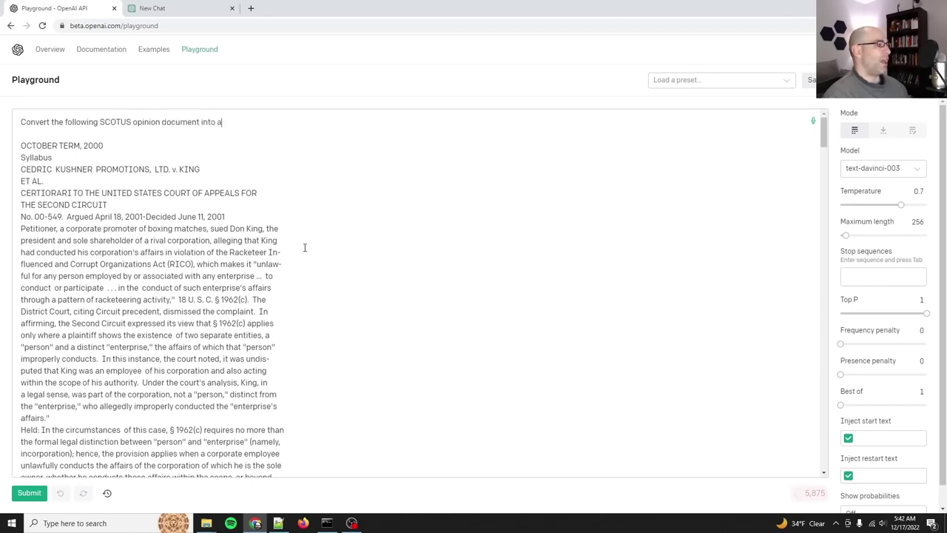
type(" JSON-LD ")
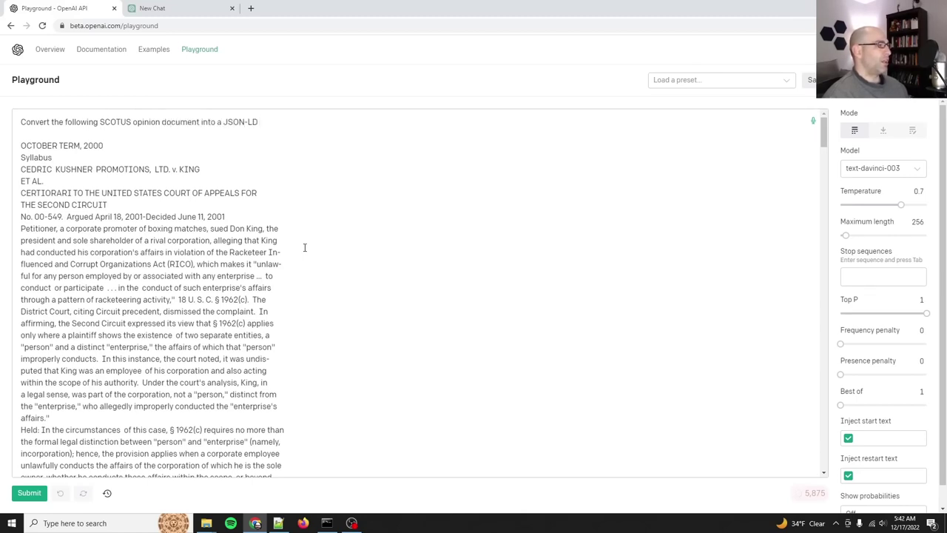
type("formatted know")
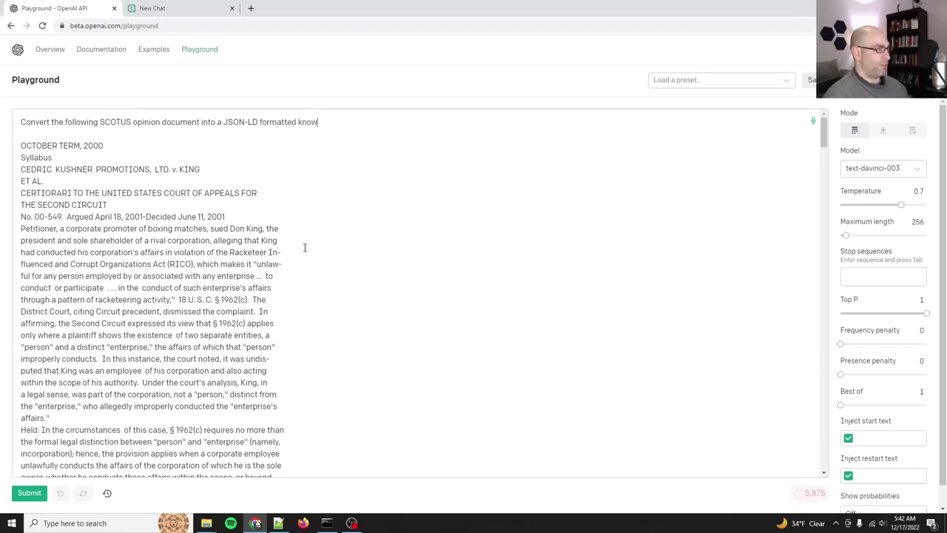
type("ledge graph:")
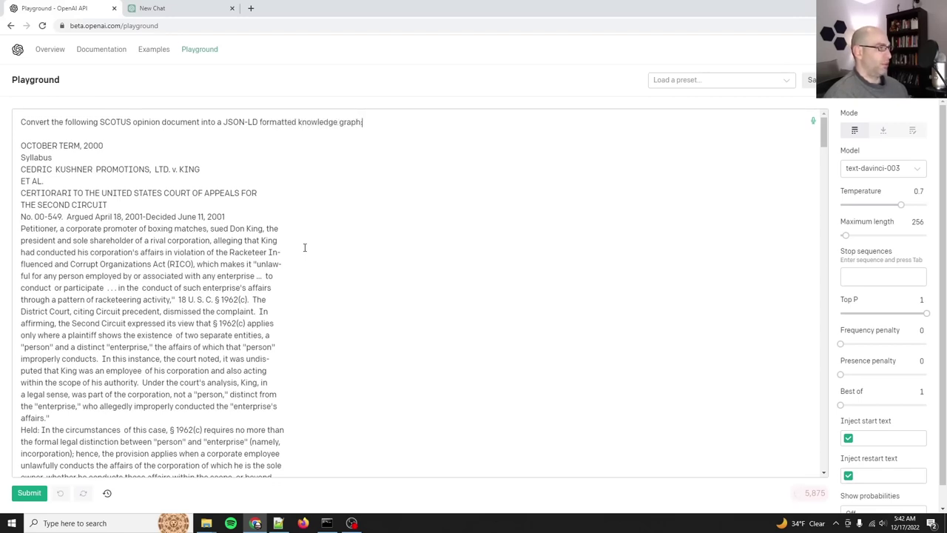
key("Return")
key("Return")
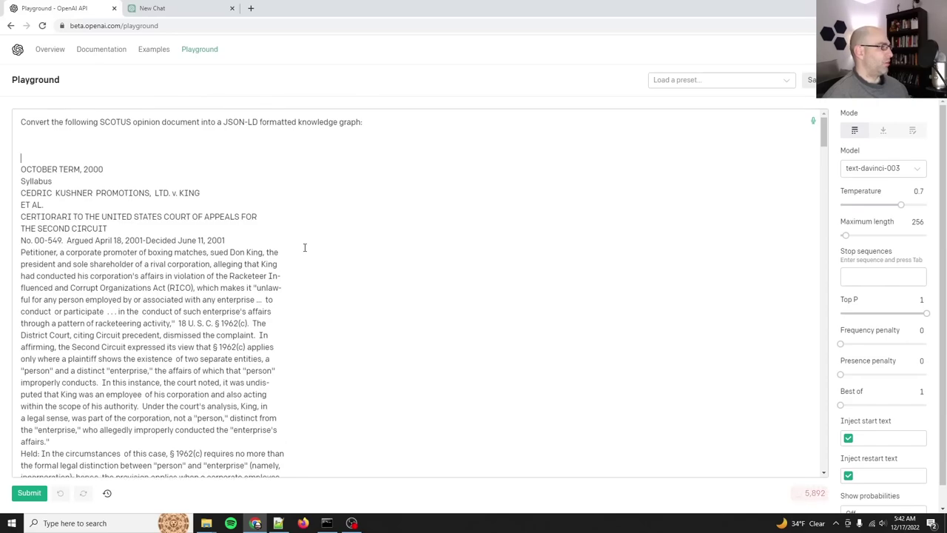
key("Return")
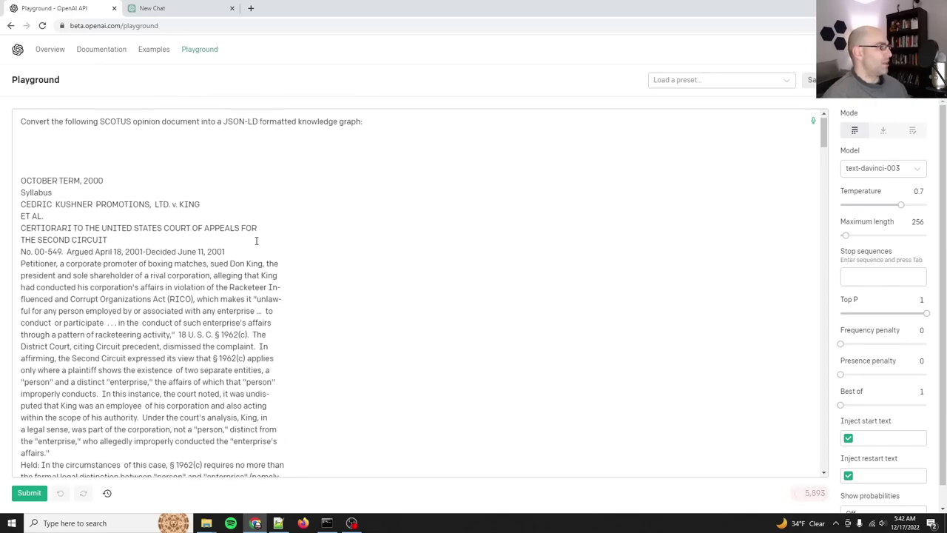
Step: Shorten the prompt by removing the opinion text from the NEW PAGE marker before page 162 through the end
scroll(252, 254, "down", 5)
scroll(252, 253, "down", 15)
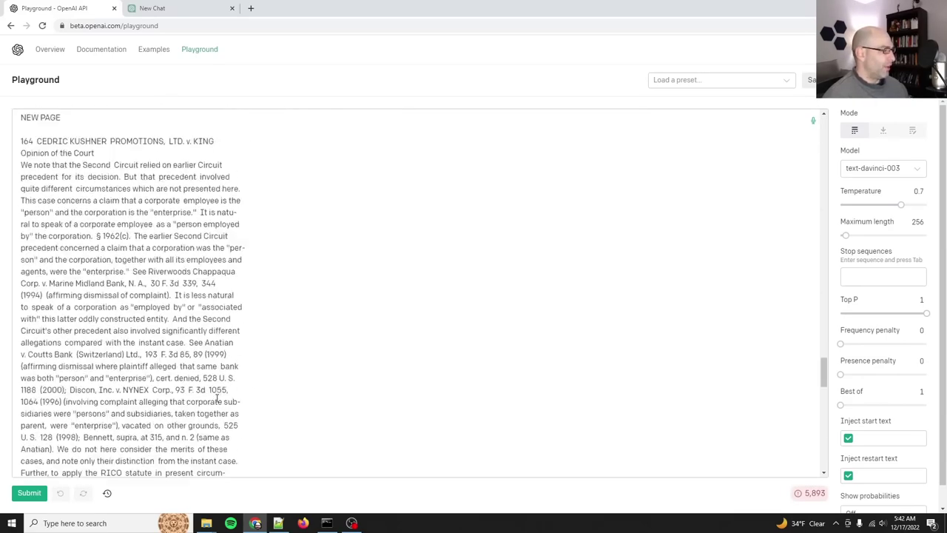
scroll(348, 374, "up", 4)
scroll(408, 365, "down", 10)
scroll(745, 435, "up", 3)
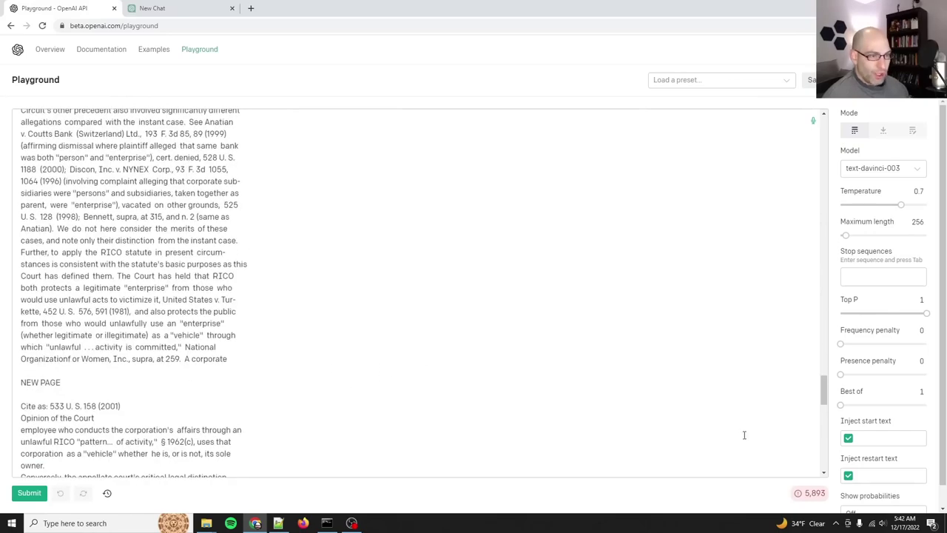
scroll(785, 457, "down", 2)
scroll(785, 458, "down", 5)
scroll(784, 458, "up", 10)
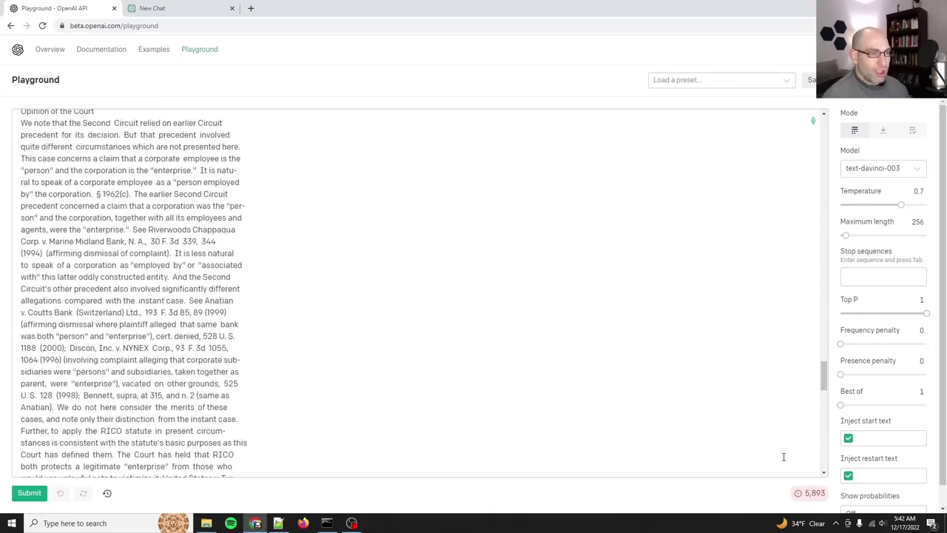
scroll(783, 456, "up", 6)
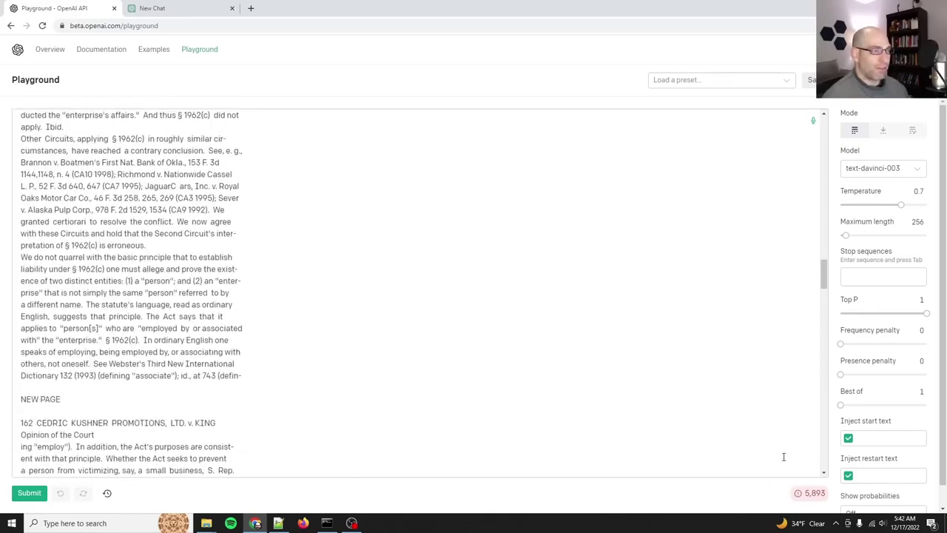
left_click(126, 408)
scroll(126, 409, "down", 2)
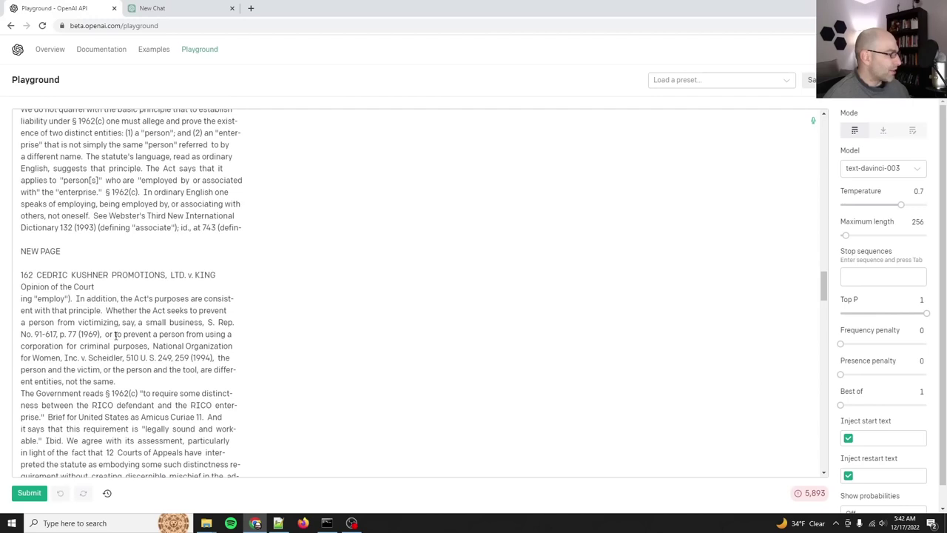
triple_click(41, 251)
key("ctrl+shift+End")
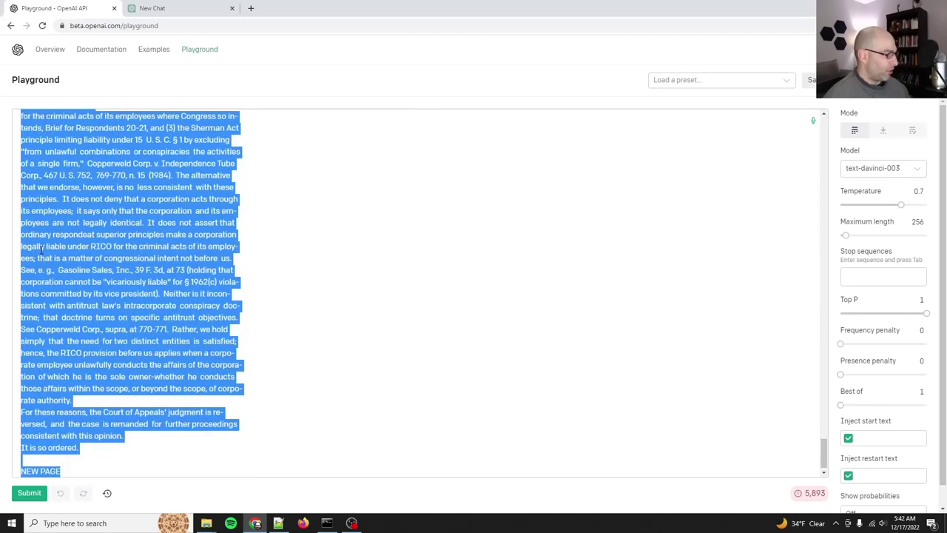
key("BackSpace")
Step: Switch to Notepad++, paste the opinion text into a new document, and return to the Playground in Chrome
left_click(256, 523)
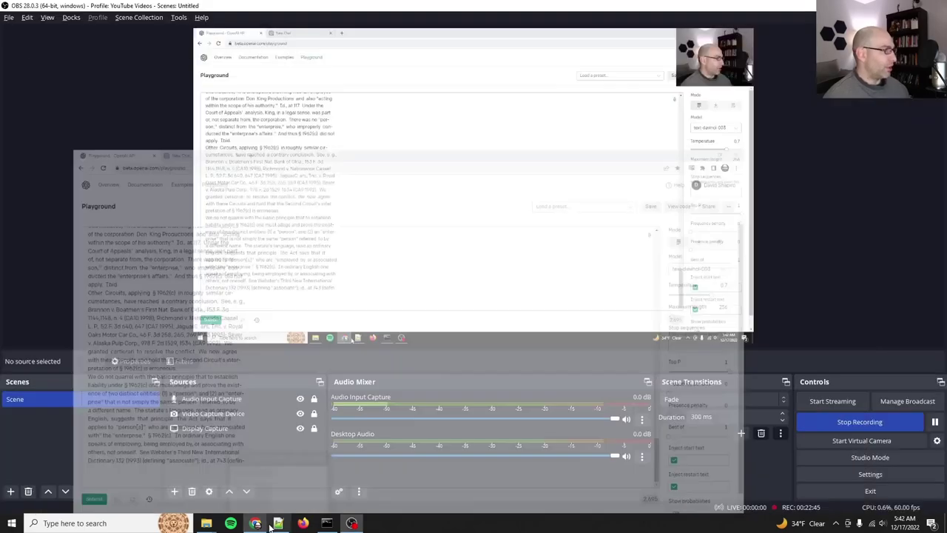
left_click(275, 524)
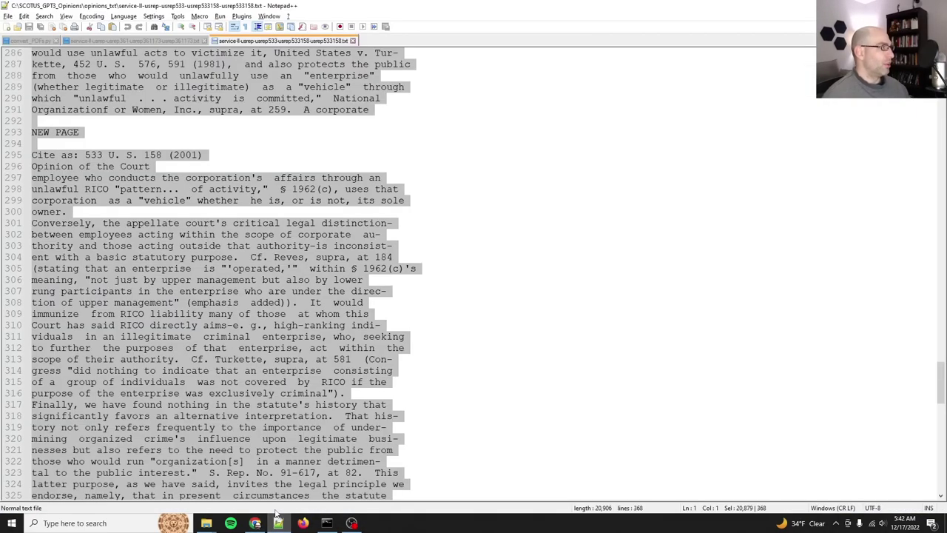
key("ctrl+n")
key("ctrl+v")
left_click(255, 523)
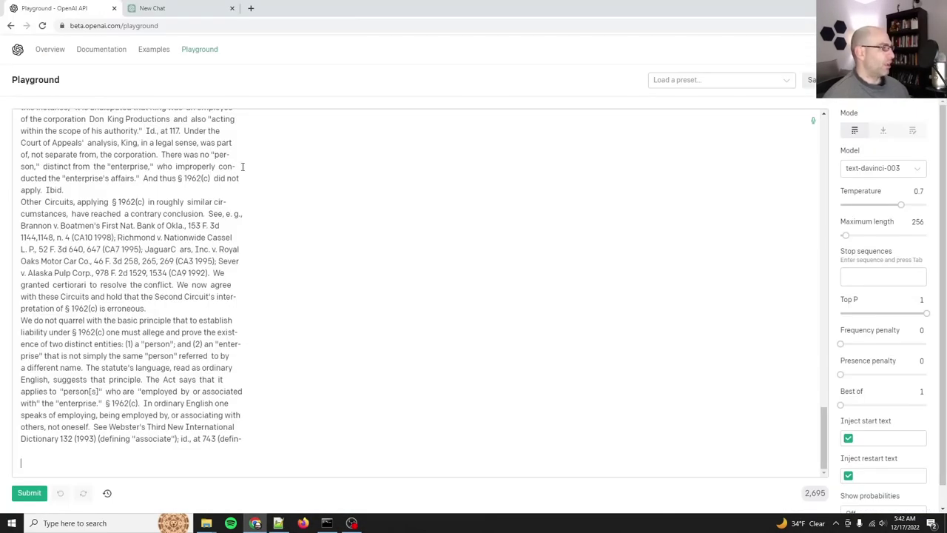
Step: Add the closing label "JSON-LD Knowledge Graph:" below the shortened opinion, set off by blank lines
key("Return")
key("Return")
key("Return")
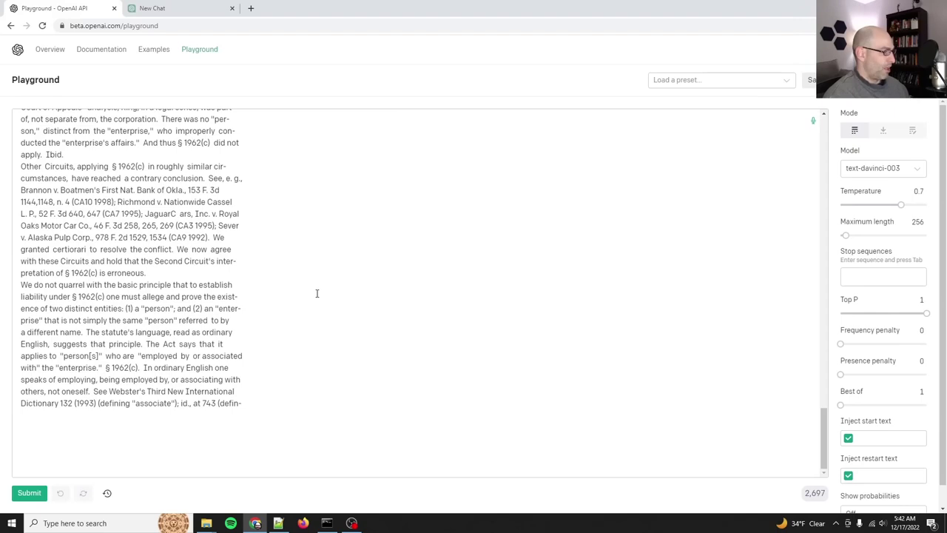
type("JSON-LD")
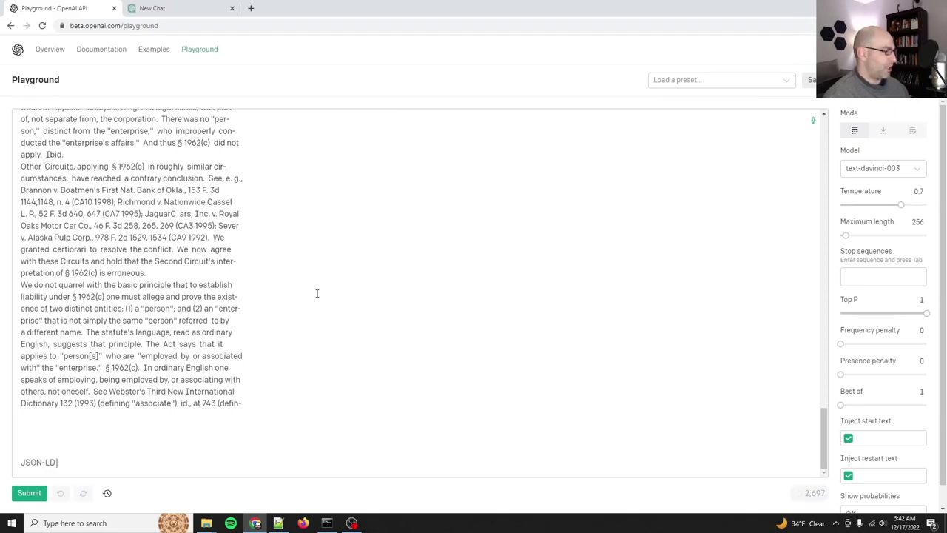
type(" LD")
key("BackSpace")
key("BackSpace")
type("K")
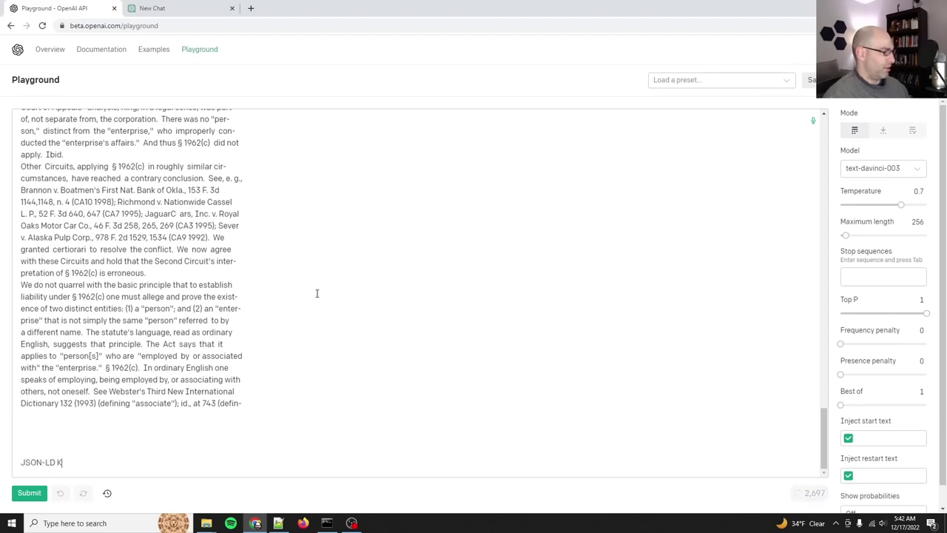
type("nowledge Graph:")
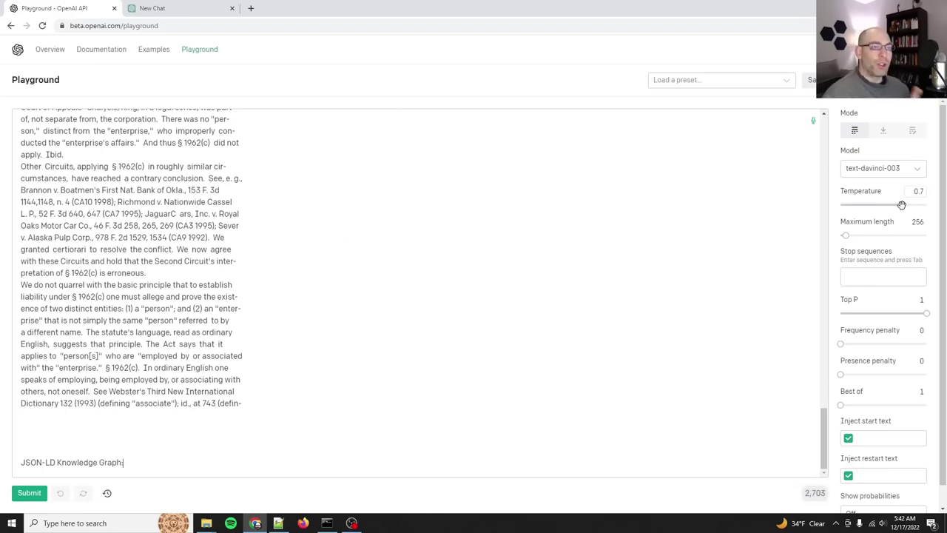
Step: Set the model's temperature to 0 and the maximum length to 1200
left_click_drag(901, 205, 839, 205)
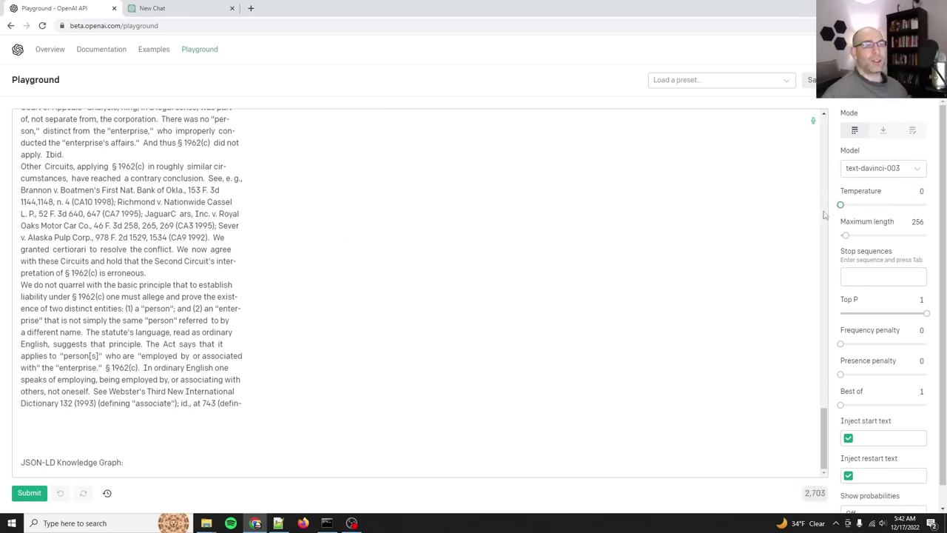
double_click(909, 222)
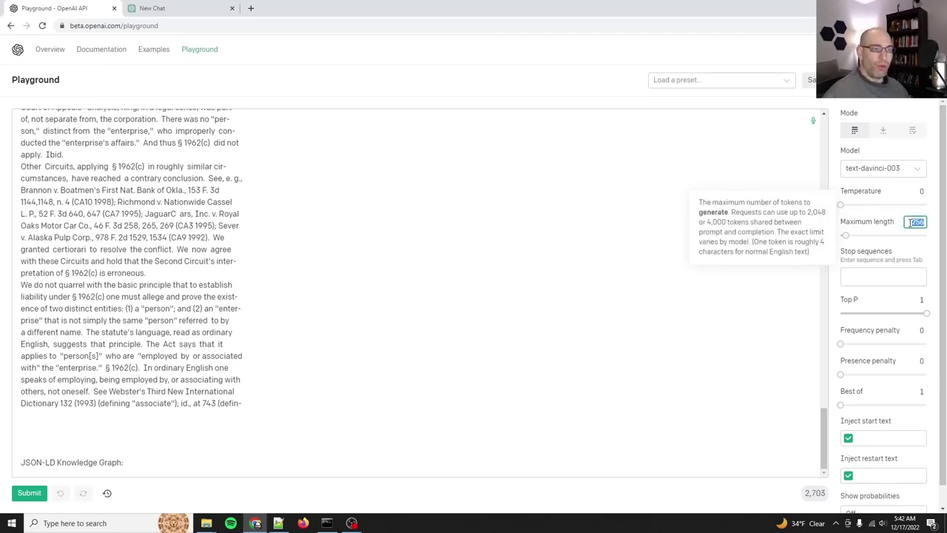
type("1200")
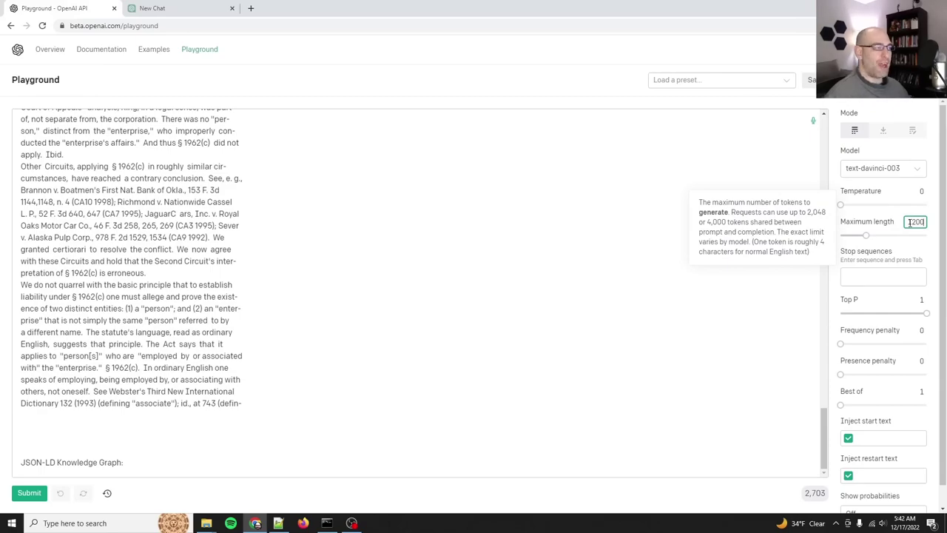
Step: Check the whole prompt from the instruction to the closing label and submit it to generate the JSON-LD knowledge graph
left_click(272, 459)
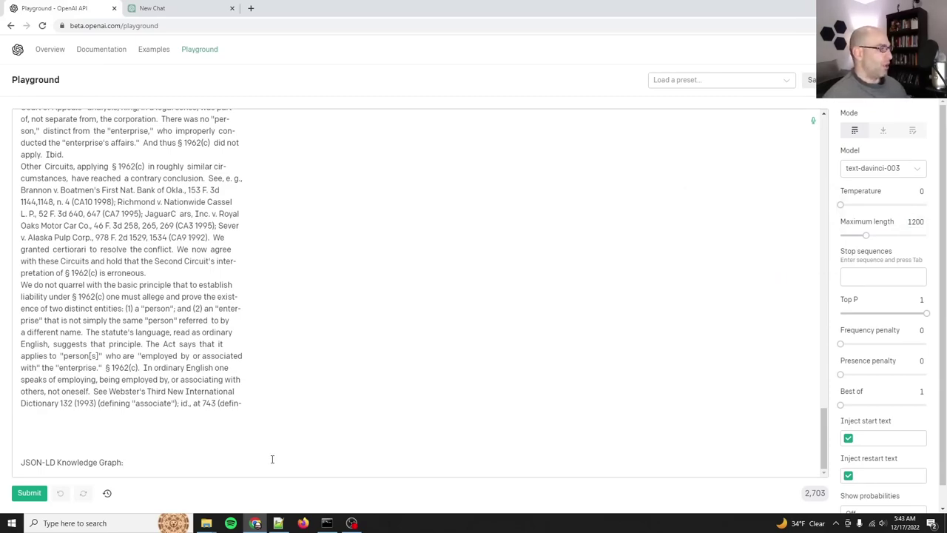
scroll(298, 425, "up", 15)
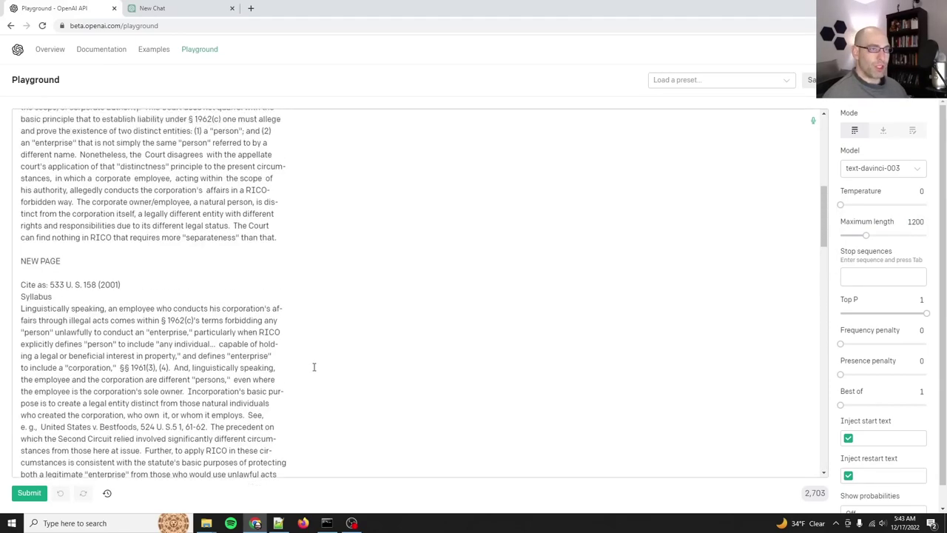
scroll(314, 367, "up", 10)
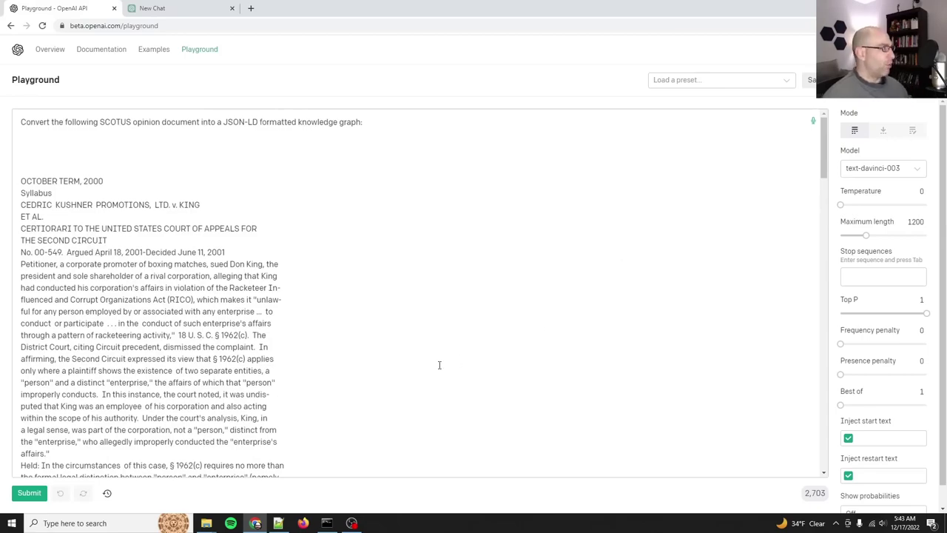
scroll(437, 370, "down", 10)
scroll(436, 373, "down", 10)
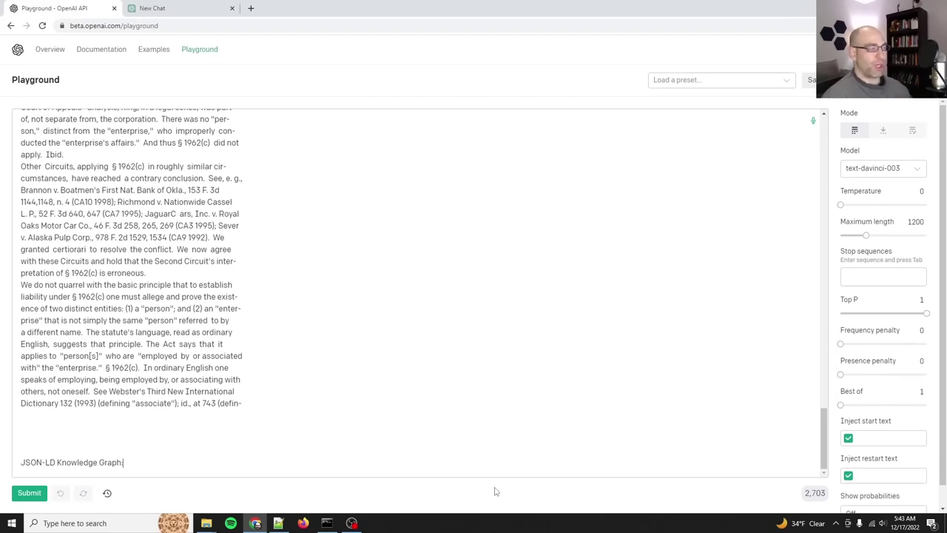
key("ctrl+Return")
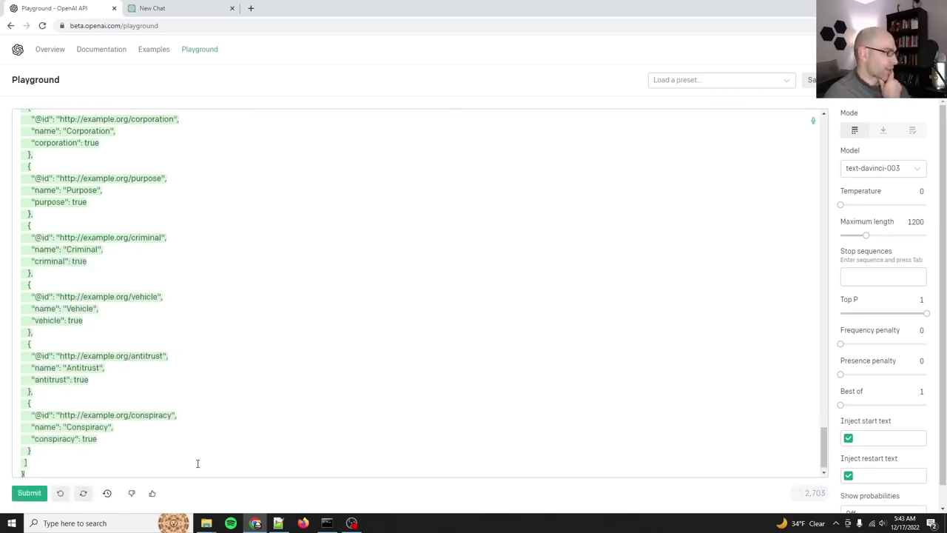
Step: Review the generated JSON-LD entities against the opinion's syllabus, highlighting its 18 U. S. C. § 1962(c) citation
scroll(304, 317, "up", 10)
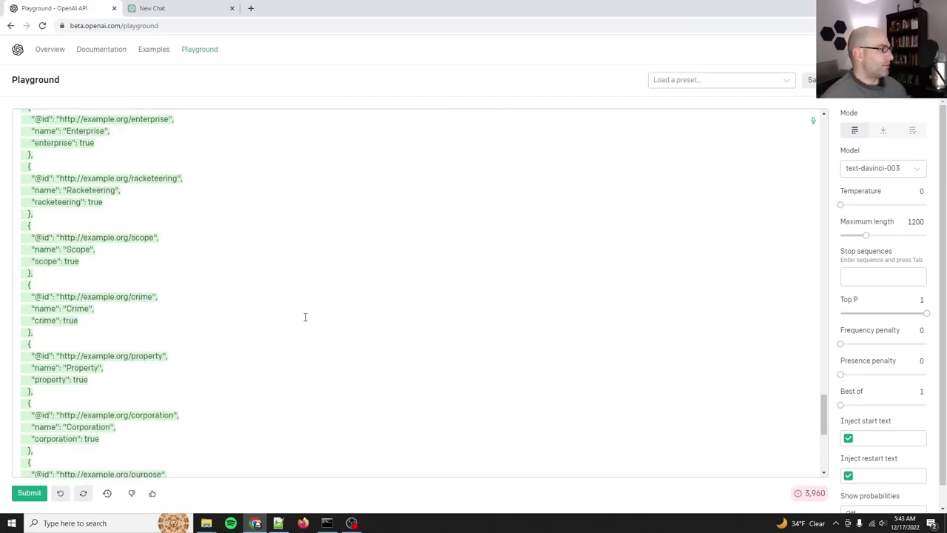
scroll(304, 317, "up", 15)
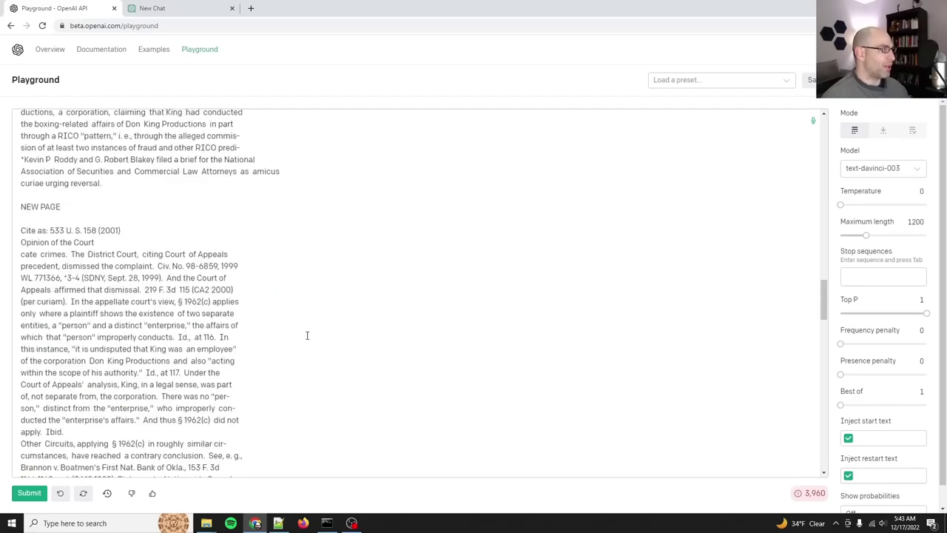
scroll(310, 343, "up", 20)
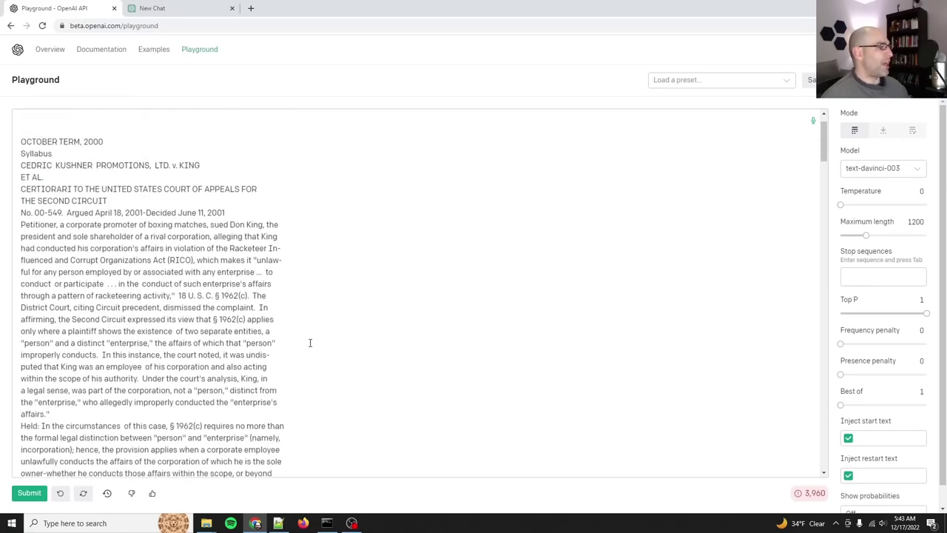
left_click_drag(176, 336, 262, 335)
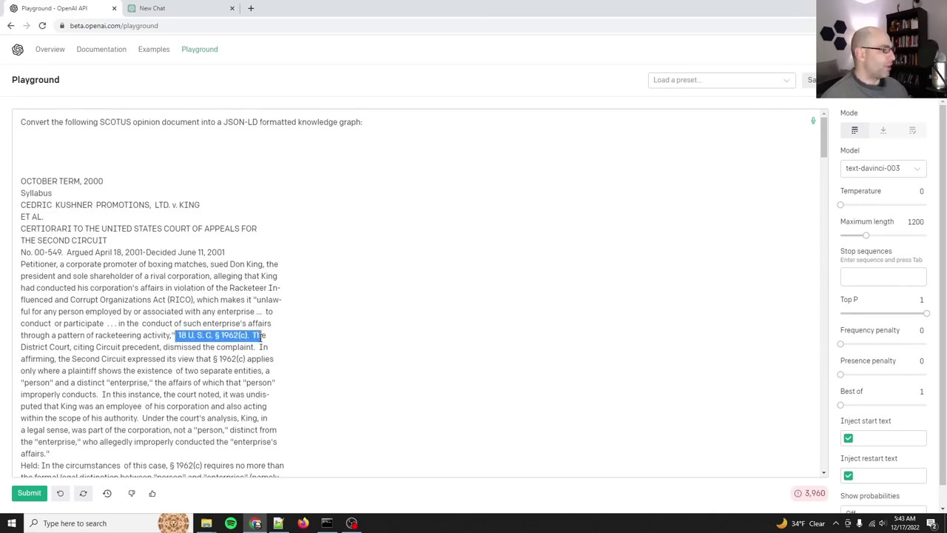
left_click(261, 335)
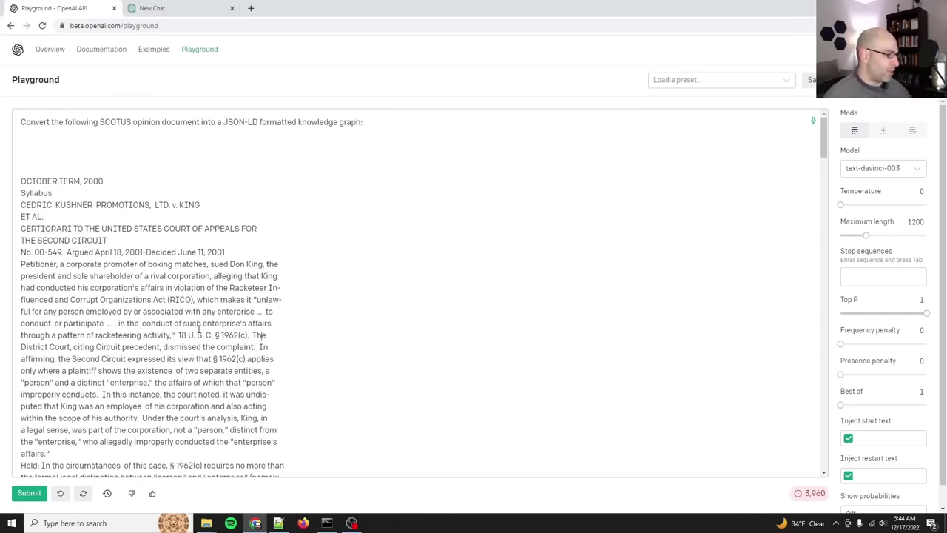
Step: Highlight the syllabus's 18 U. S. C. § 1962(c) citation, and end the opening instruction with a period in place of the colon
left_click_drag(178, 334, 253, 337)
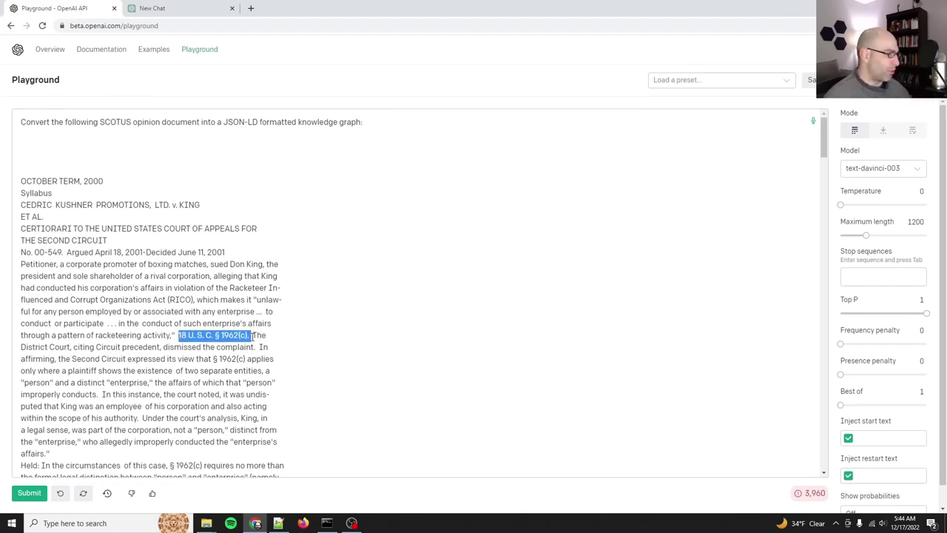
left_click(197, 362)
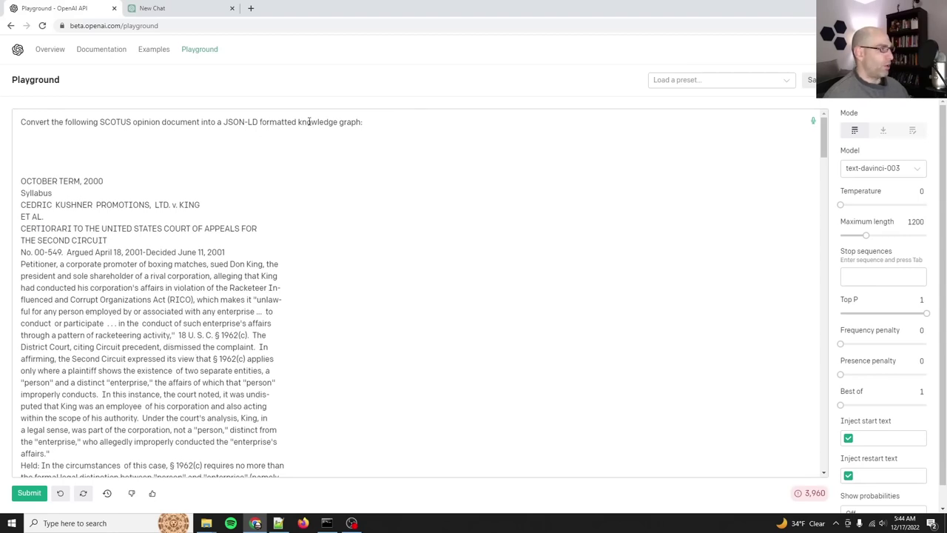
left_click(373, 122)
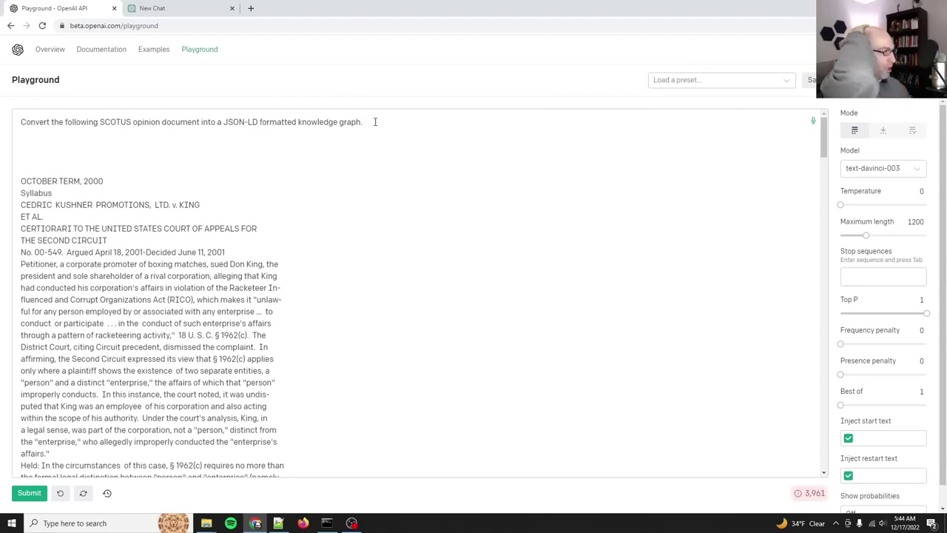
type("Sp")
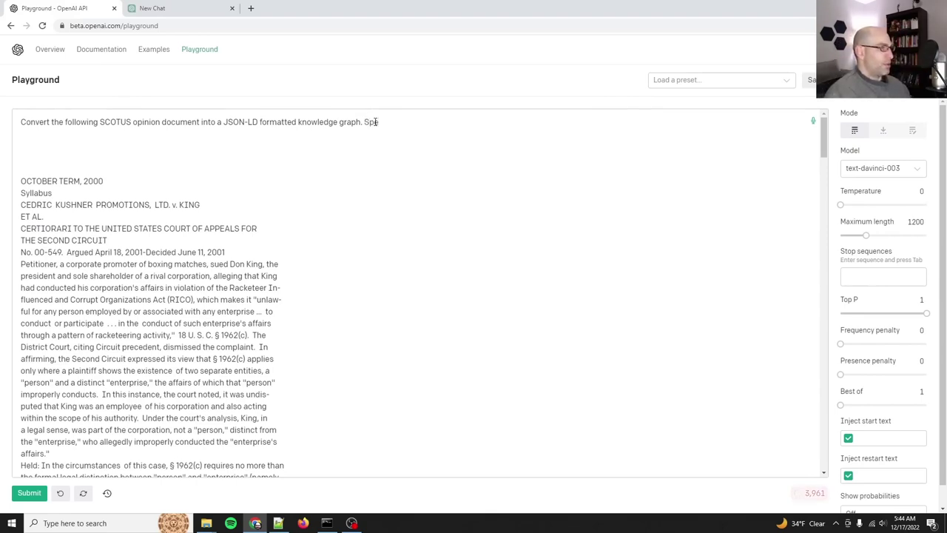
type("ecifically, I am")
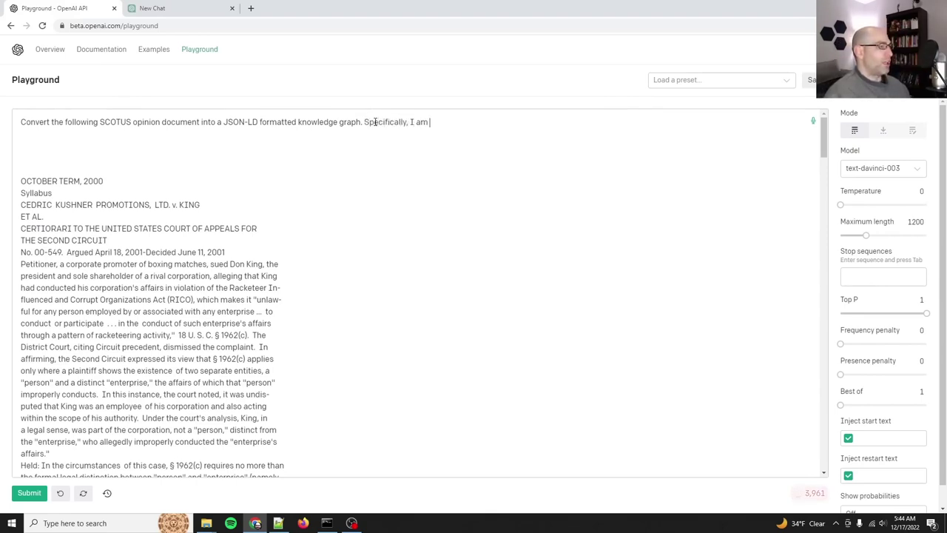
key("BackSpace")
key("BackSpace")
key("BackSpace")
key("BackSpace")
key("BackSpace")
key("BackSpace")
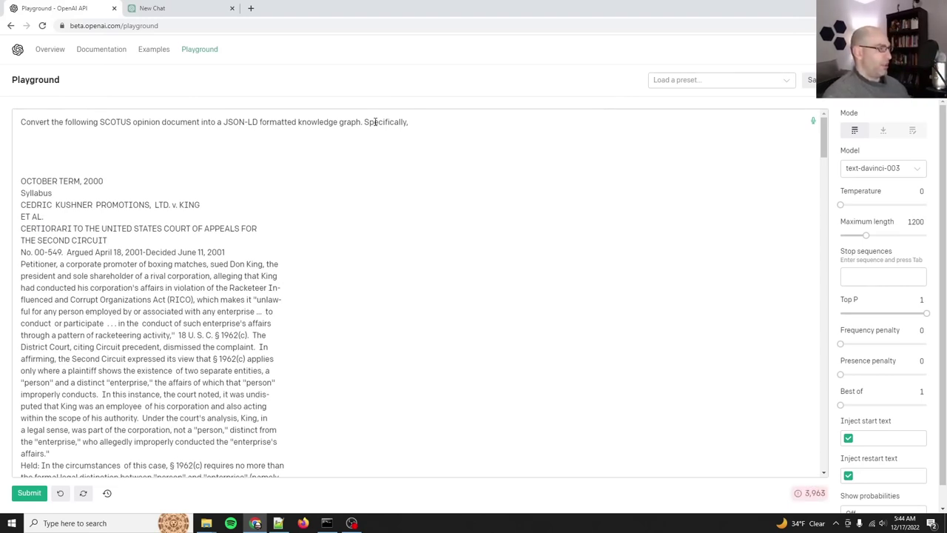
key("ctrl+BackSpace")
key("ctrl+BackSpace")
type("graph. ")
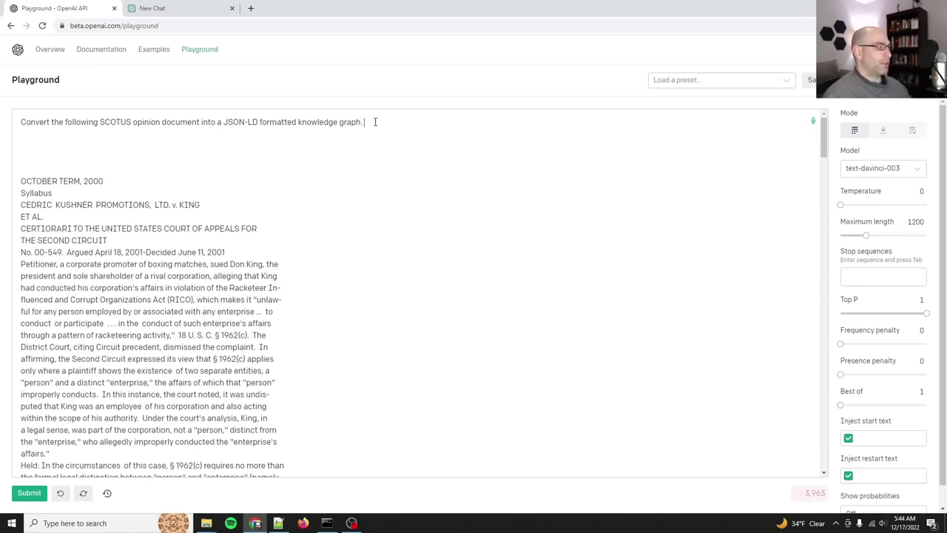
Step: Add the sentence "Focus on dates, decisions, opinions, and reasoning." to the end of the opening instruction
type("Focus on dates, d")
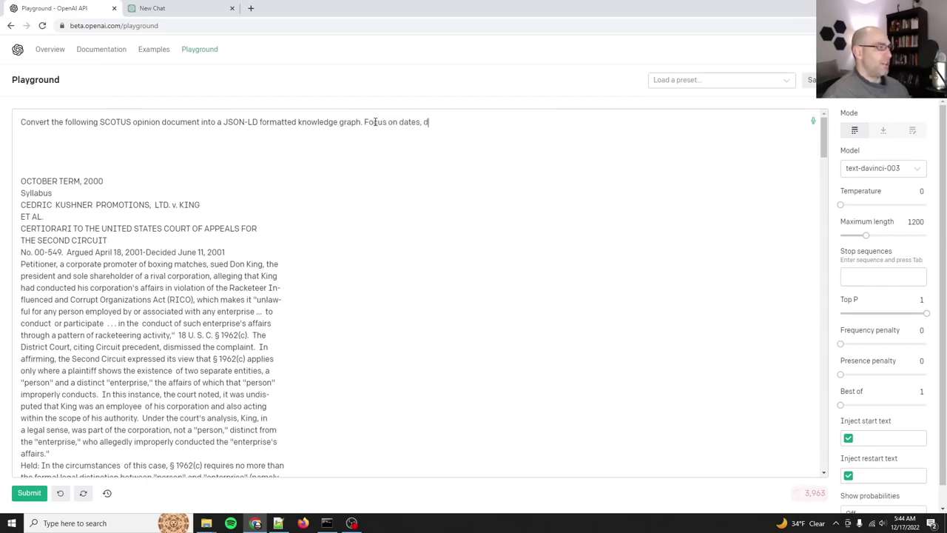
type("ecisions, opinions, and r")
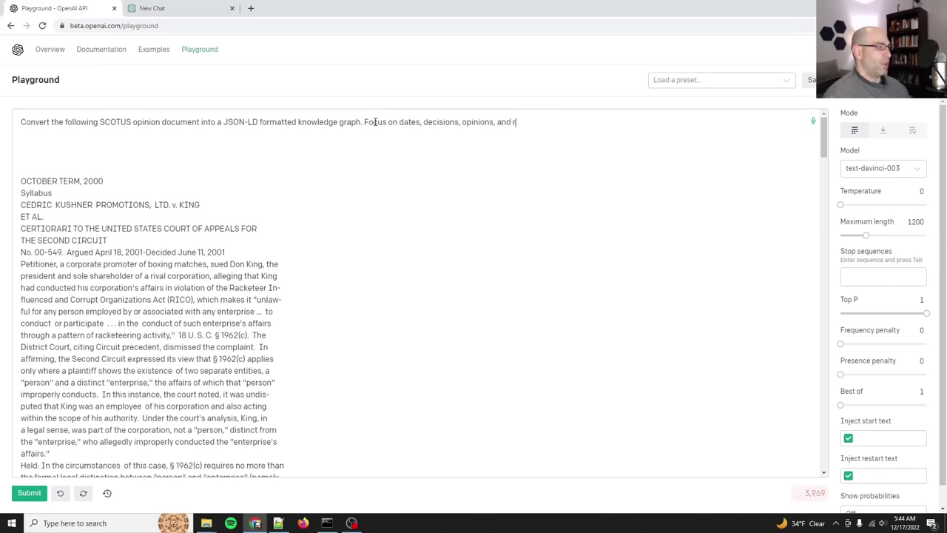
type("easoning. The")
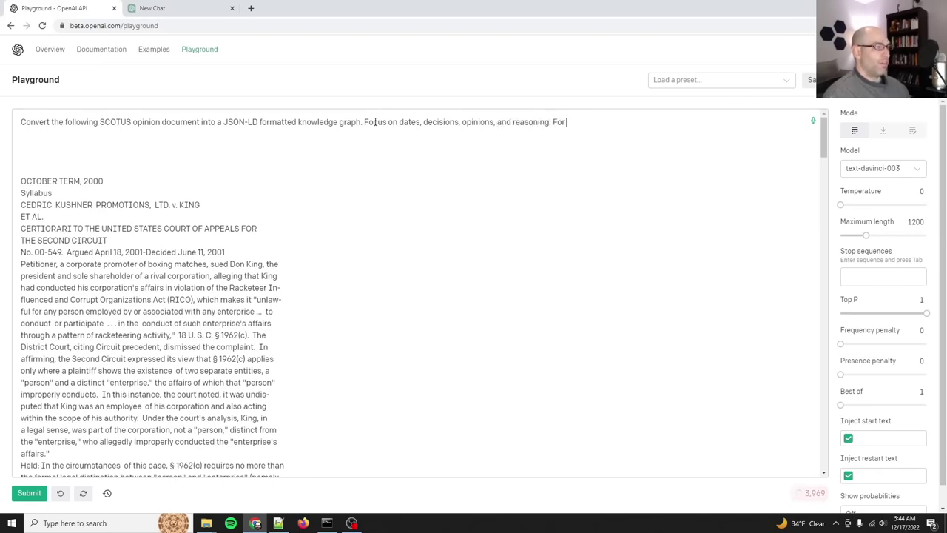
key("BackSpace")
key("BackSpace")
key("BackSpace")
Step: Add to the instruction: "The purpose of this knowledge graph is to be searchable by trial lawyers for legal precedent and case law."
type("THe pu")
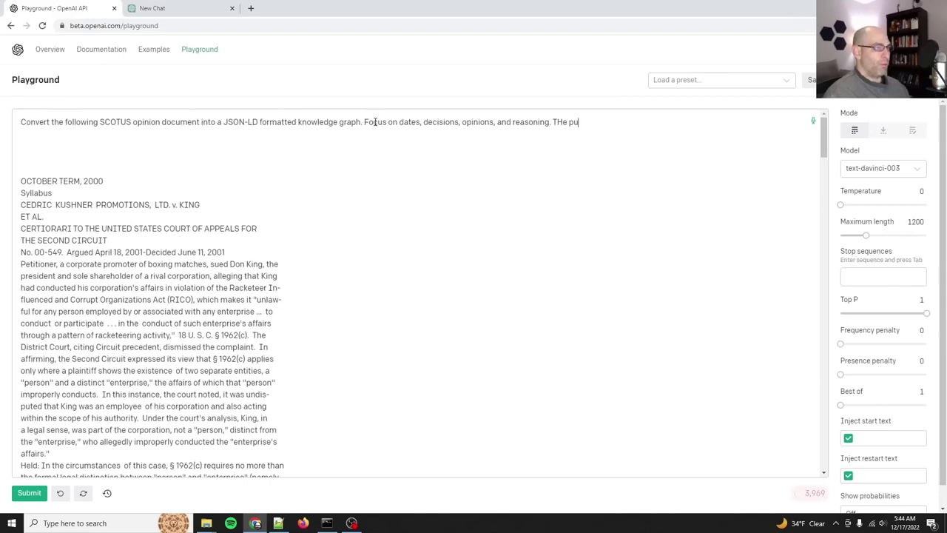
key("BackSpace")
key("BackSpace")
key("BackSpace")
key("BackSpace")
key("BackSpace")
type("The purpose o")
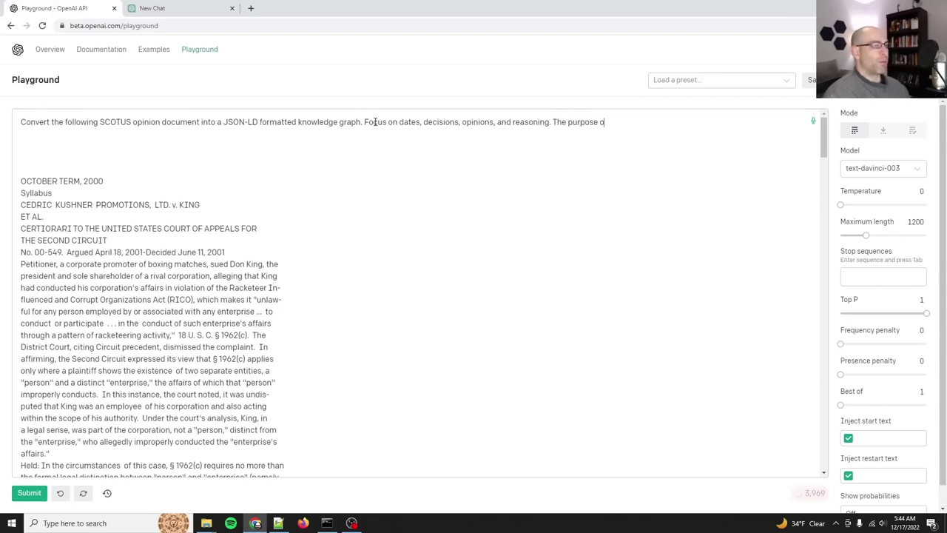
type("f this knowled")
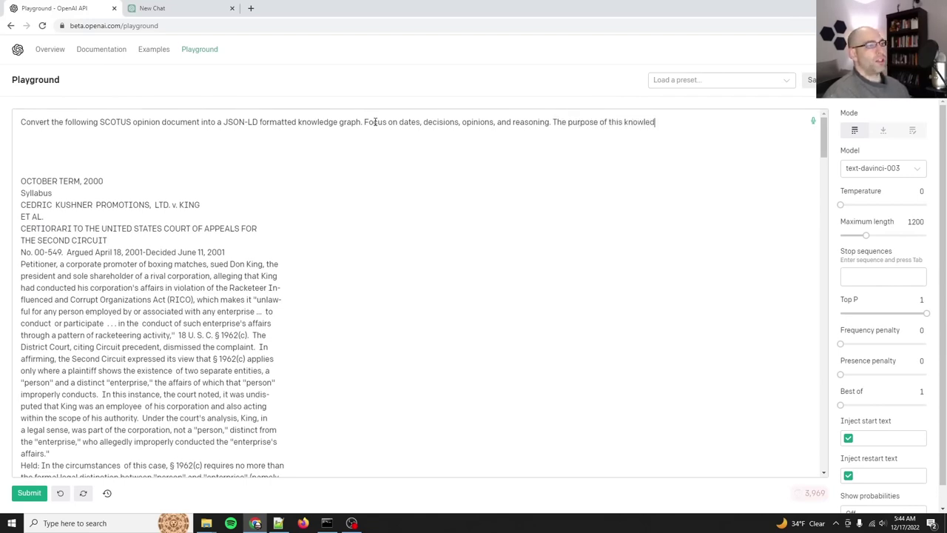
type("ge graph is to be s")
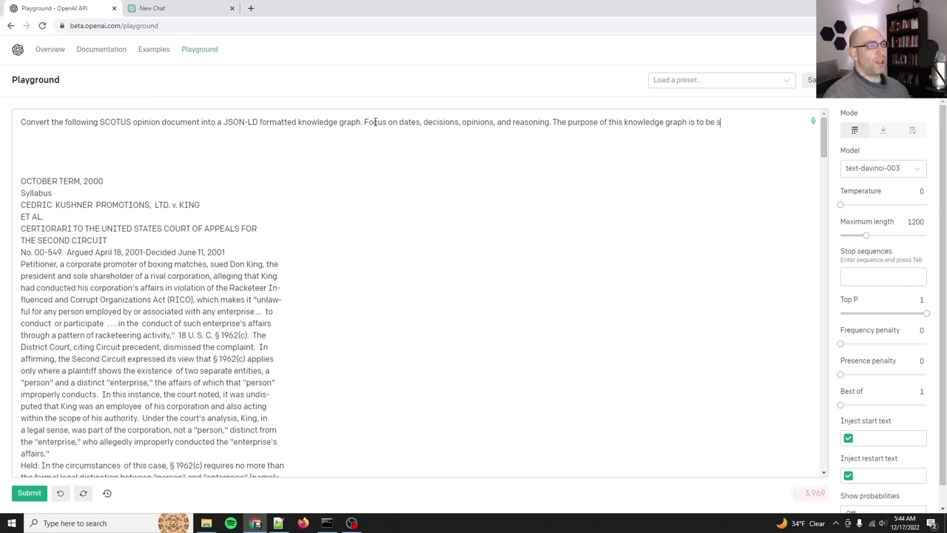
type("earchable")
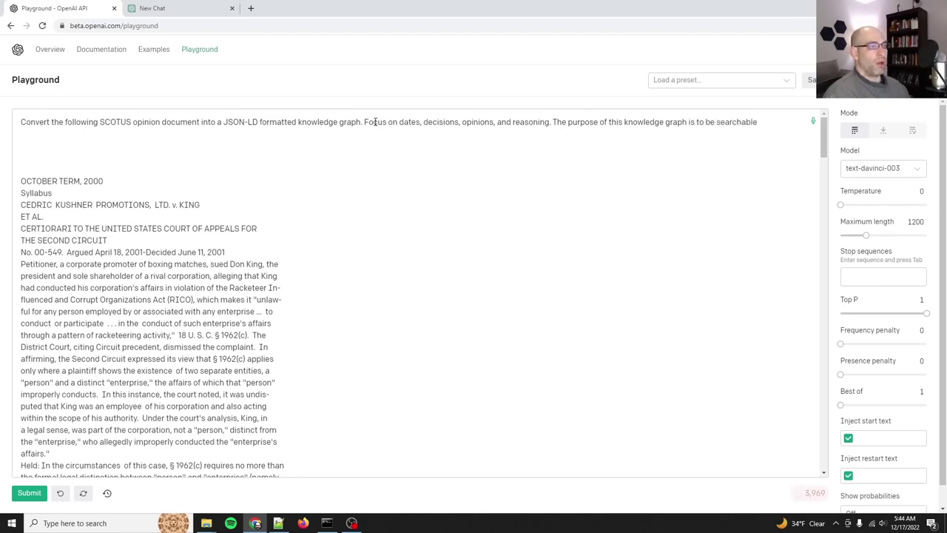
type(" by lawyers for")
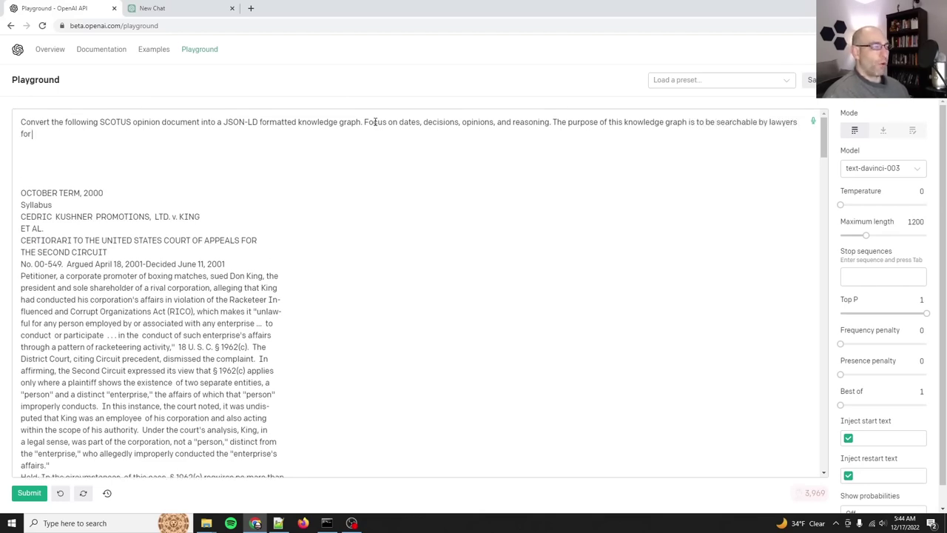
type(" legal precend")
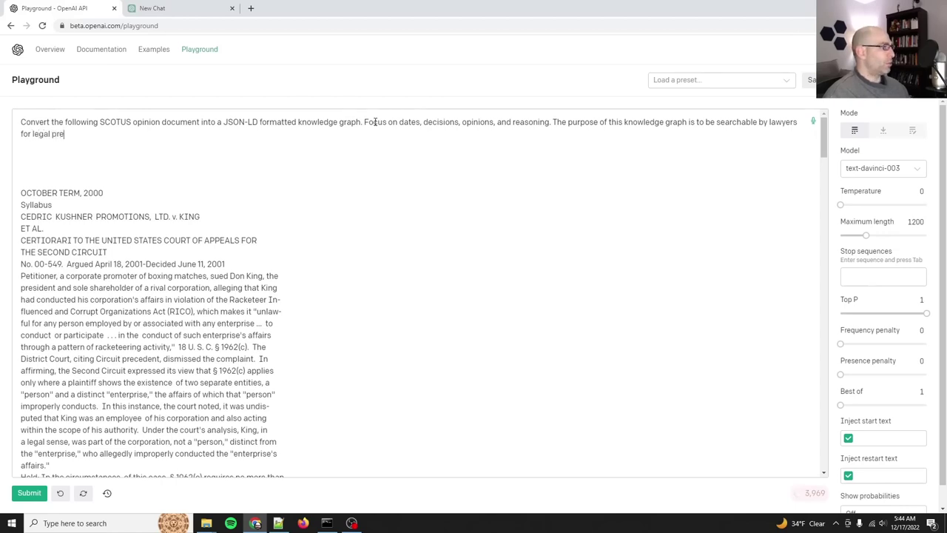
key("BackSpace")
key("BackSpace")
type("dent")
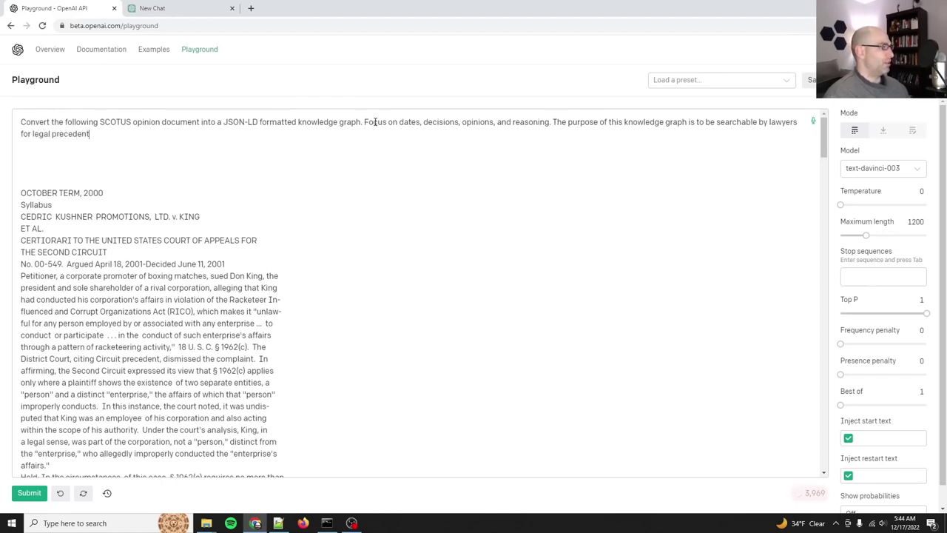
type(" and case law.")
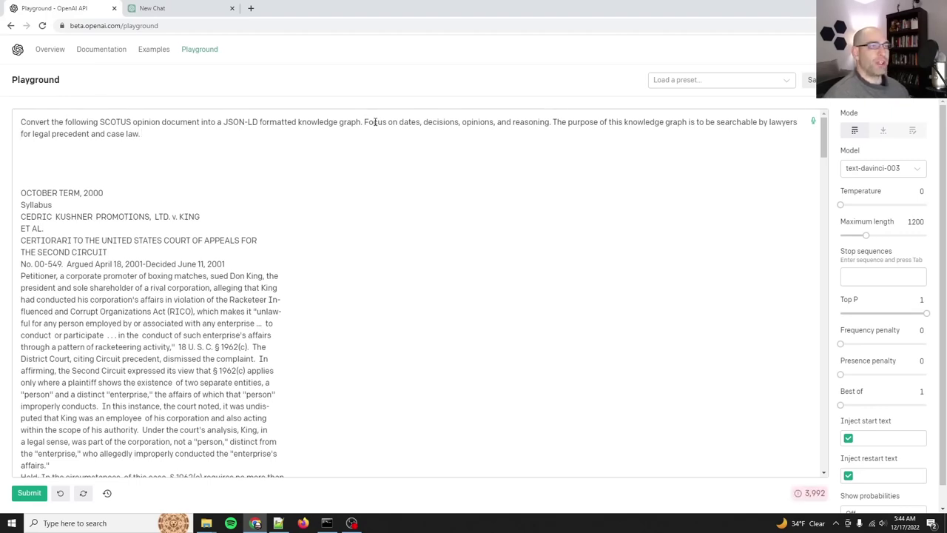
type("trial")
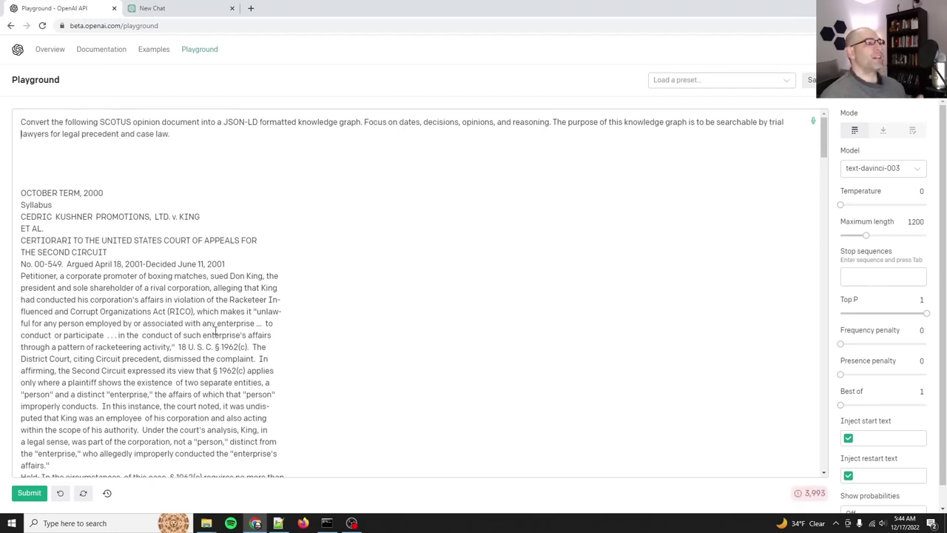
Step: End the instruction with the sentence "This is a research tool for preparing for trials before the Supreme Court."
left_click(202, 138)
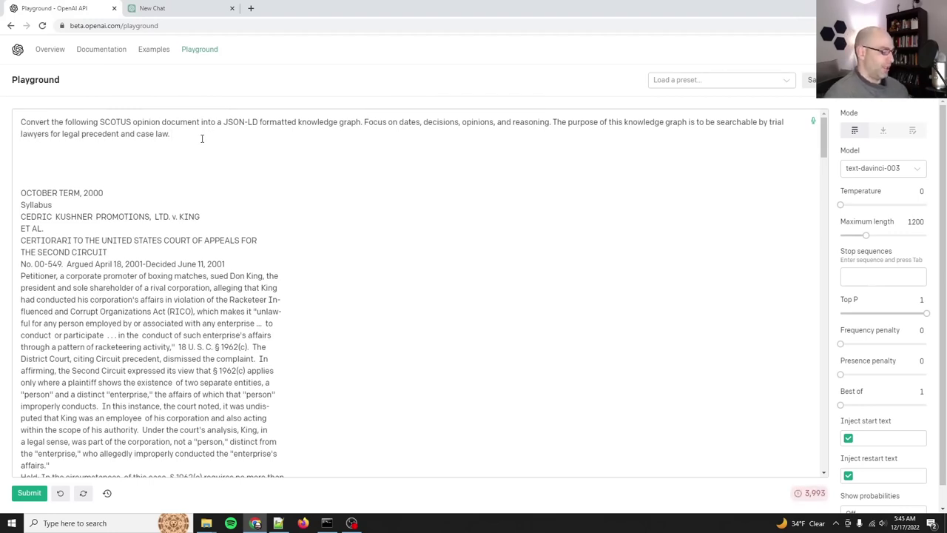
type("This is a research to")
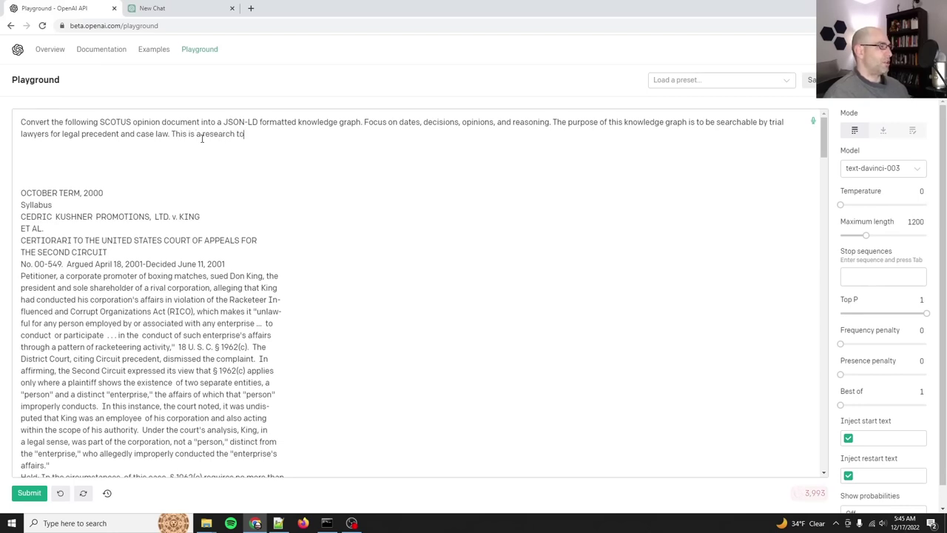
type("ol for preparing for trial")
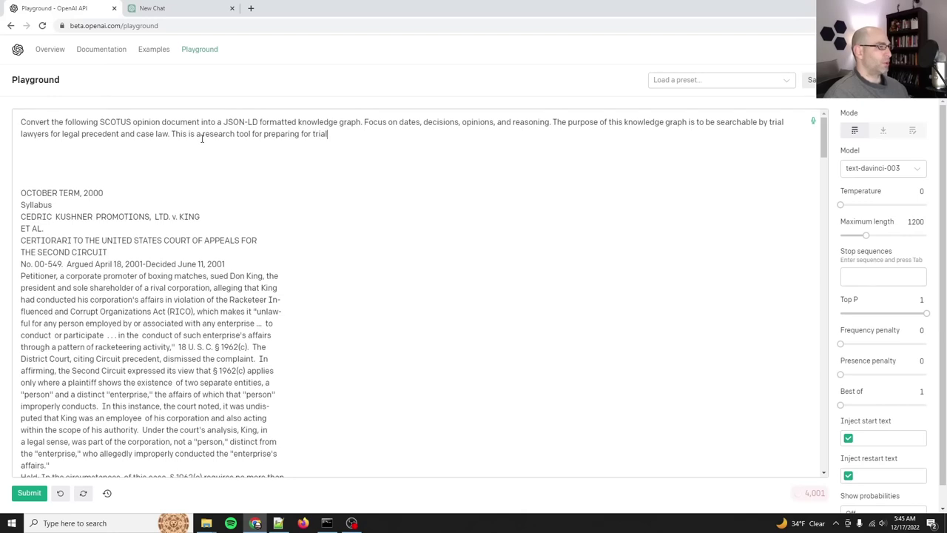
type("s before the supreme court.")
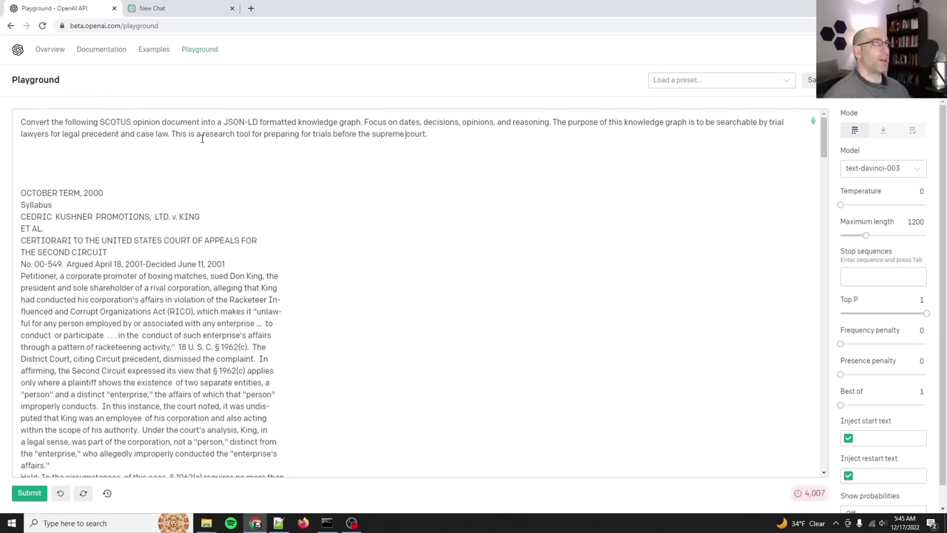
key("BackSpace")
key("BackSpace")
key("BackSpace")
key("BackSpace")
key("BackSpace")
key("BackSpace")
key("BackSpace")
key("BackSpace")
key("BackSpace")
key("BackSpace")
key("BackSpace")
key("BackSpace")
key("BackSpace")
key("BackSpace")
key("BackSpace")
type("Supreme Court.")
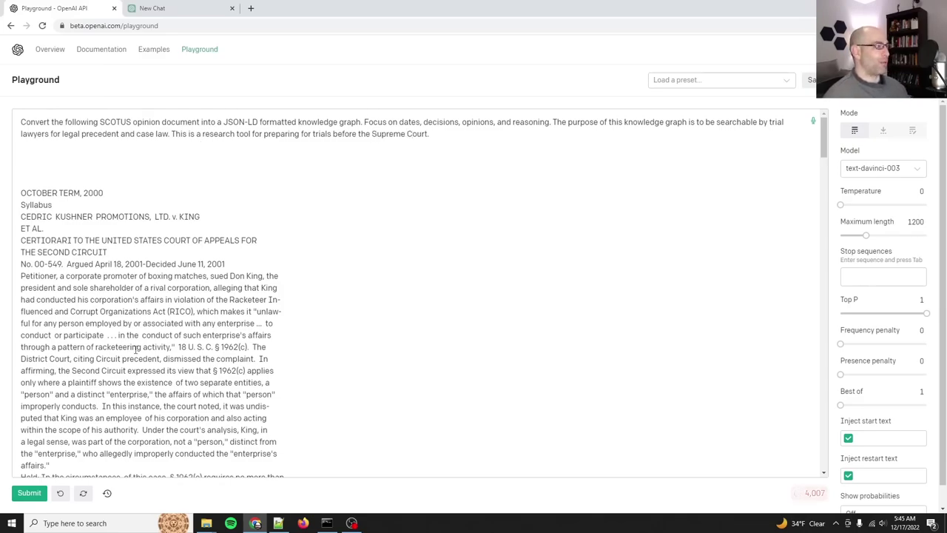
Step: Delete the previously generated graph below the "JSON-LD Knowledge Graph:" label and submit the revised prompt to generate a new one
scroll(220, 456, "down", 20)
scroll(220, 455, "up", 8)
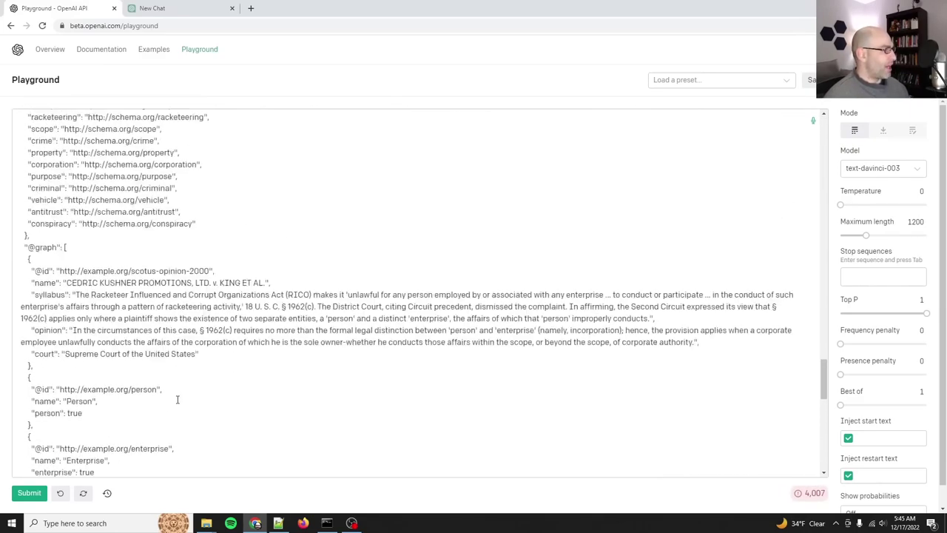
left_click(140, 318)
key("Right")
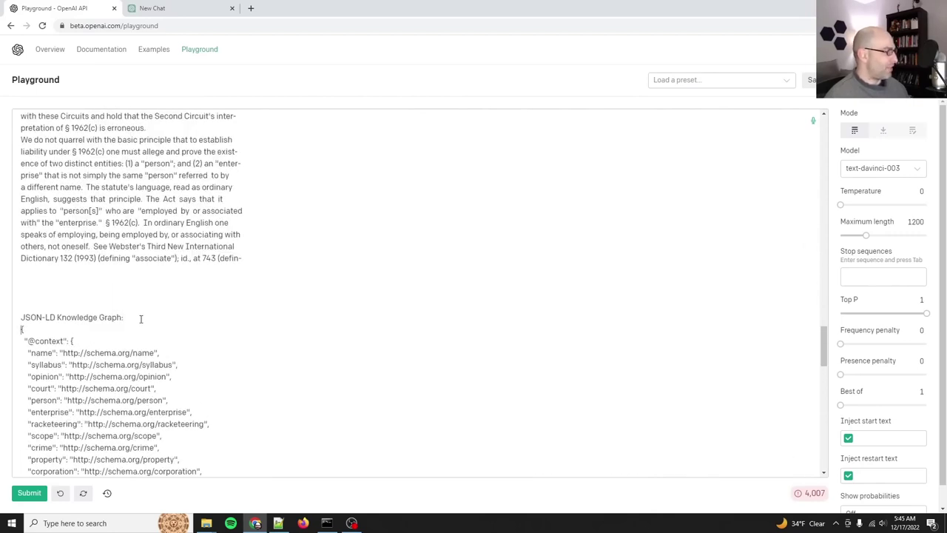
key("ctrl+shift+End")
key("Delete")
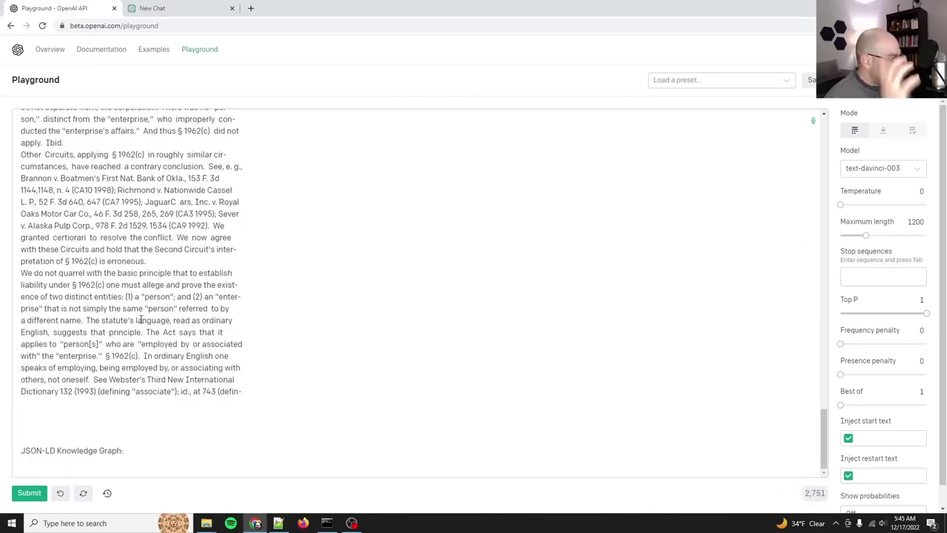
key("BackSpace")
key("ctrl+Return")
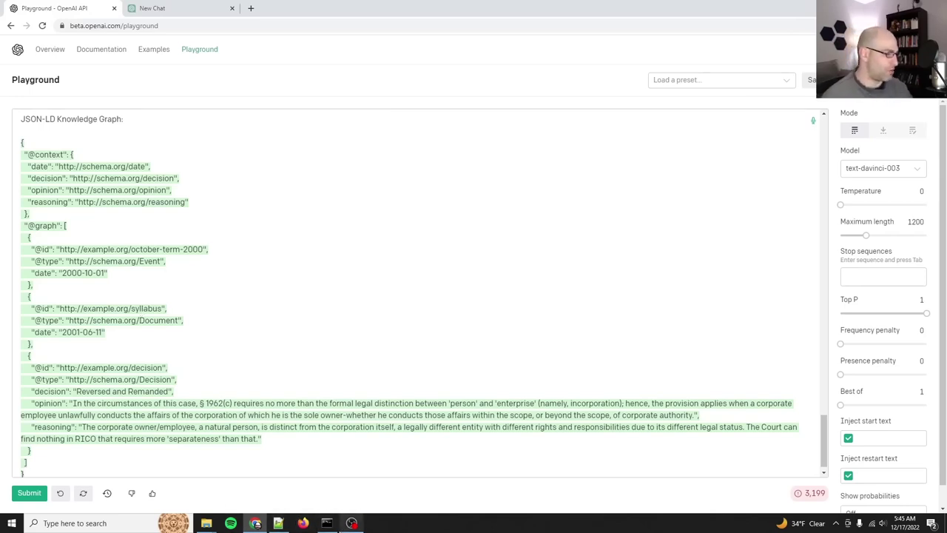
left_click(351, 523)
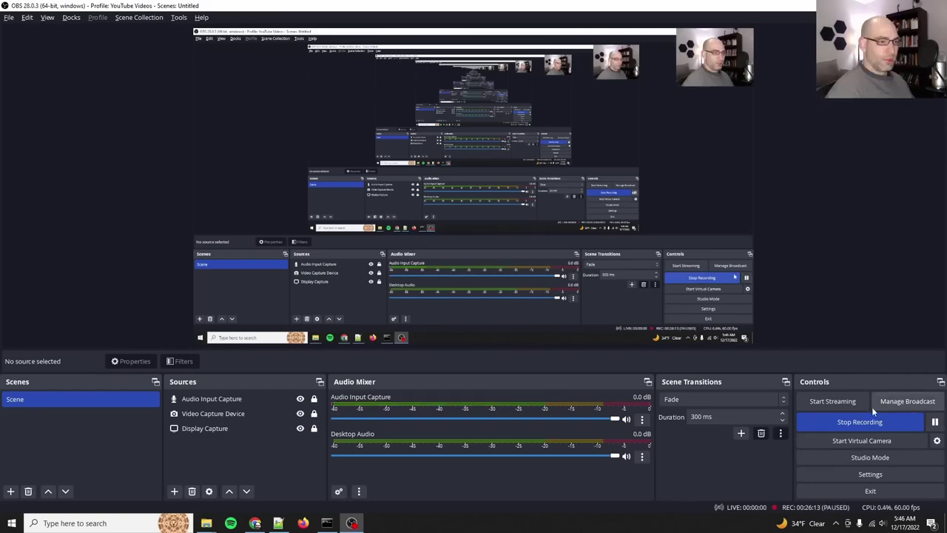
key("alt+Tab")
Step: Compare the newly generated JSON-LD graph with the opinion text, checking the case citations and circuit discussion back up to the syllabus
scroll(277, 422, "up", 2)
scroll(277, 422, "down", 2)
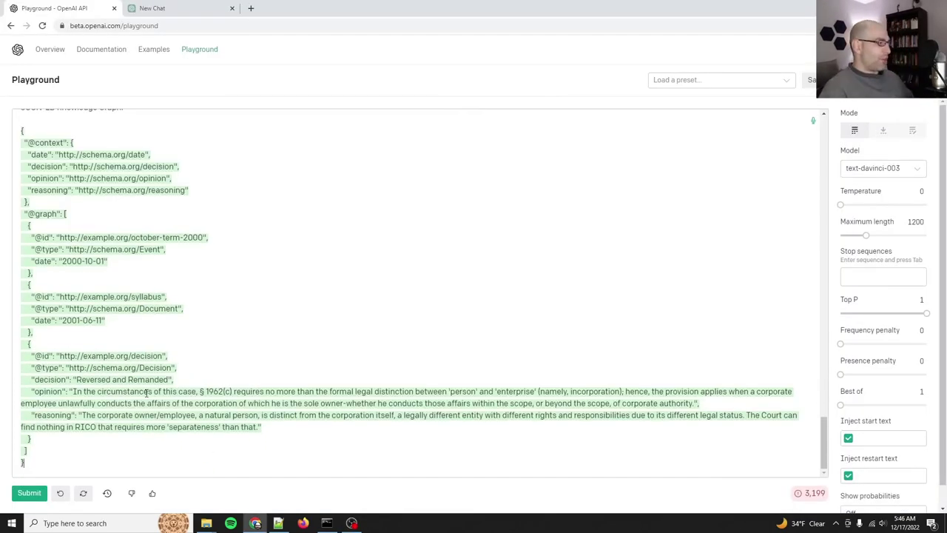
scroll(190, 398, "up", 10)
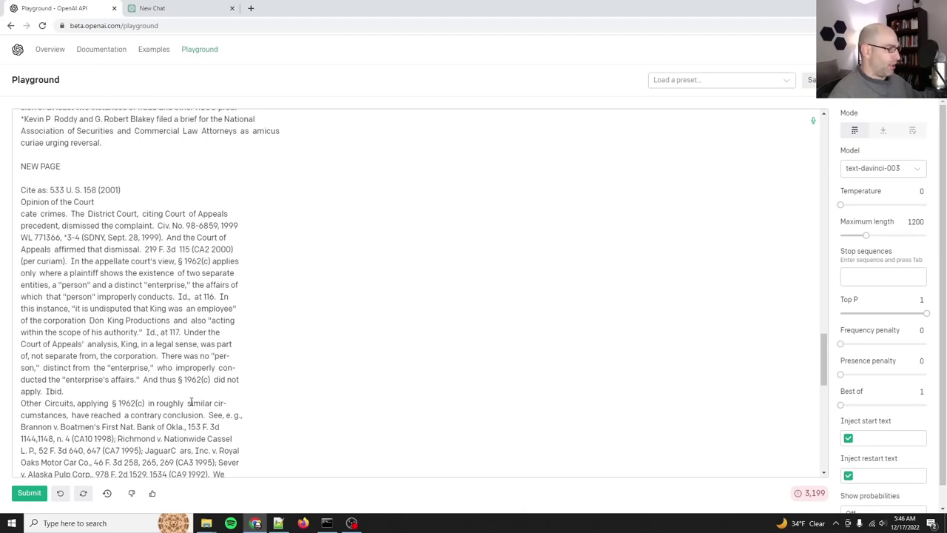
scroll(137, 408, "down", 2)
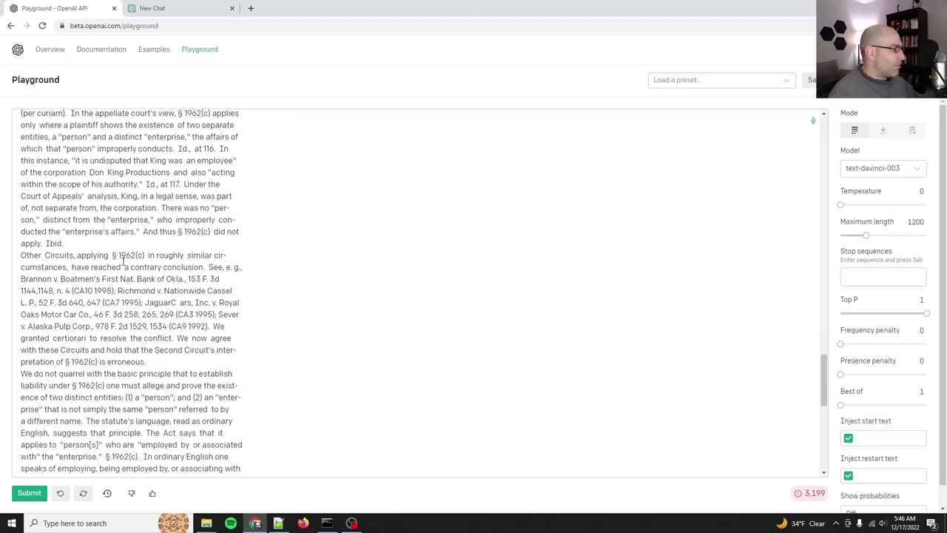
scroll(152, 348, "up", 10)
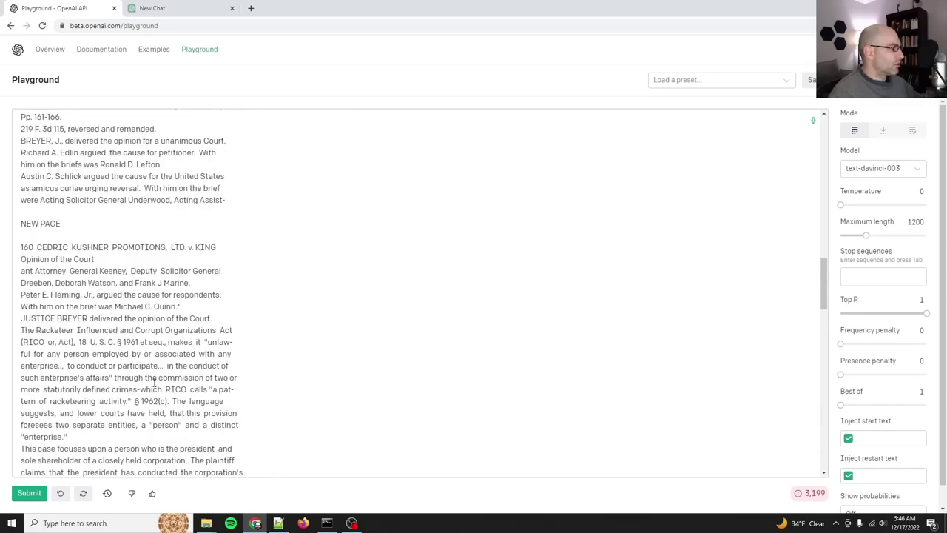
scroll(154, 381, "up", 10)
scroll(151, 400, "up", 3)
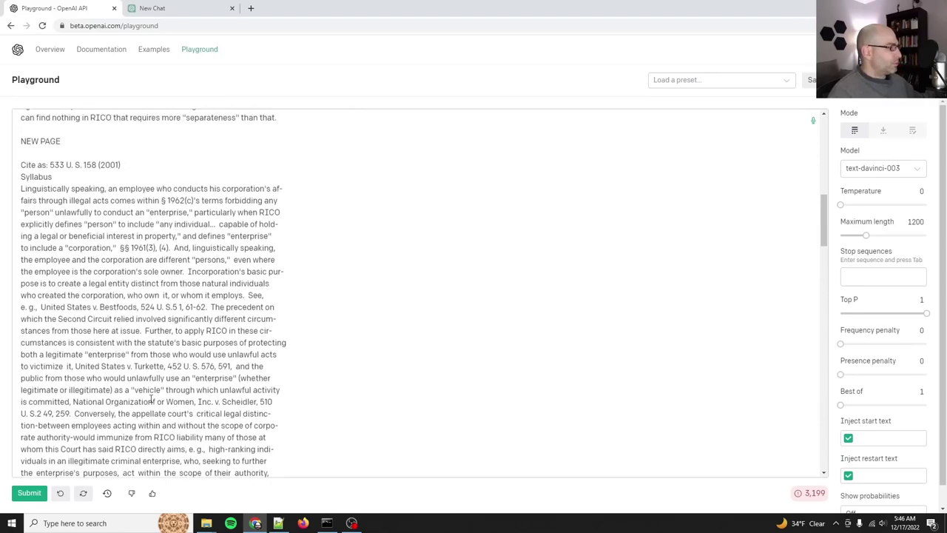
Step: Copy the entire Playground prompt with its generated graph into the new 2 document in Notepad++, and return to the Playground
scroll(151, 399, "up", 15)
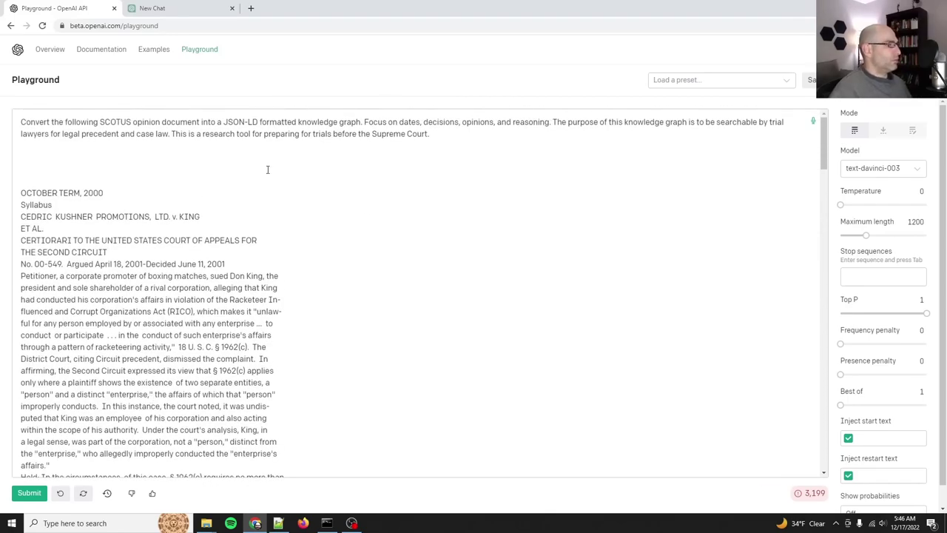
key("ctrl+a")
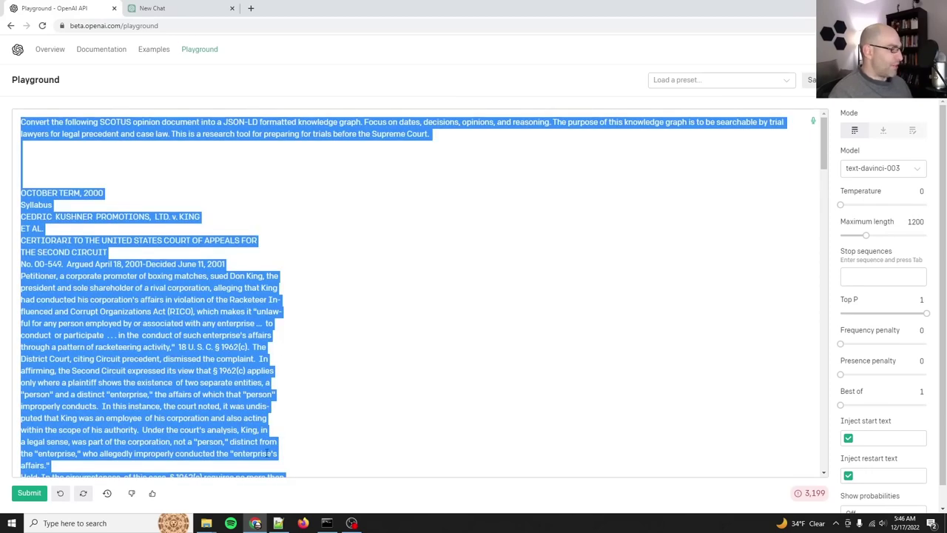
key("alt+Tab")
key("ctrl+v")
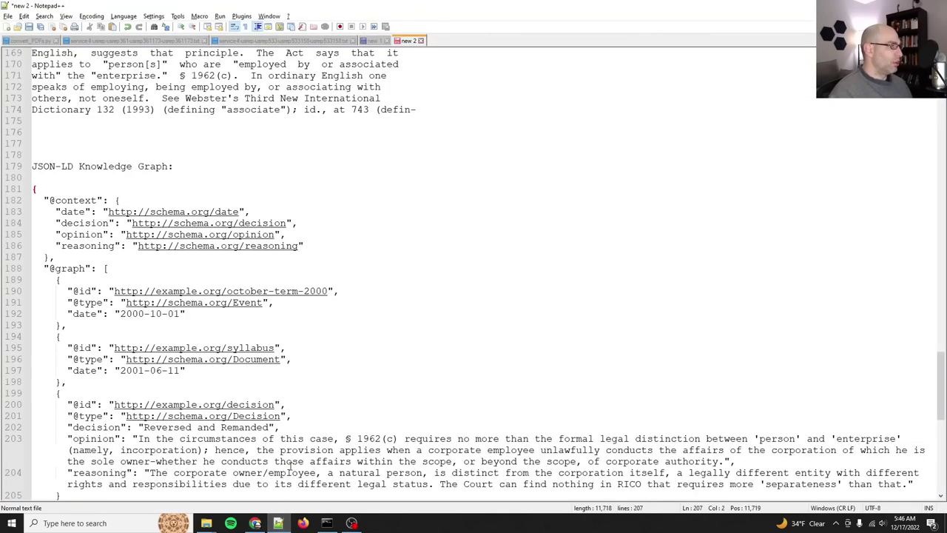
key("alt+Tab")
left_click(303, 252)
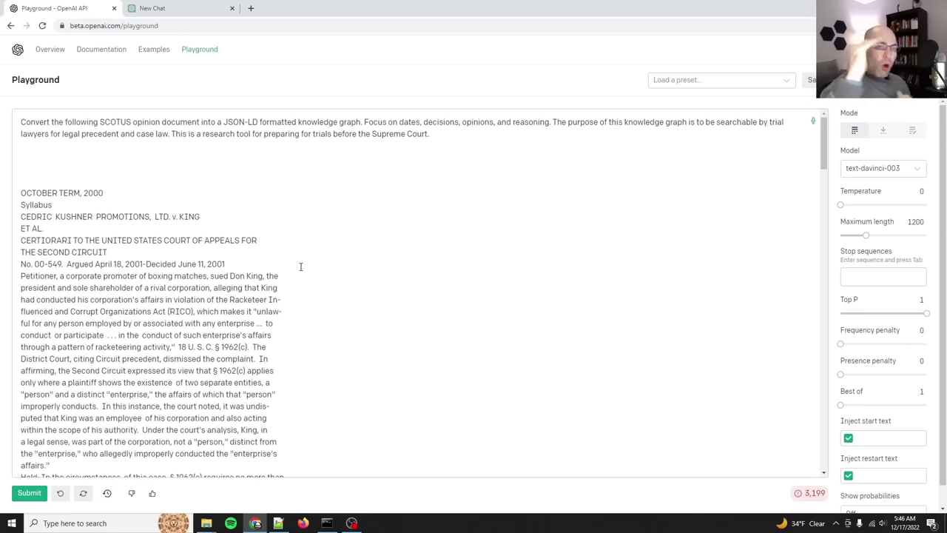
left_click(247, 194)
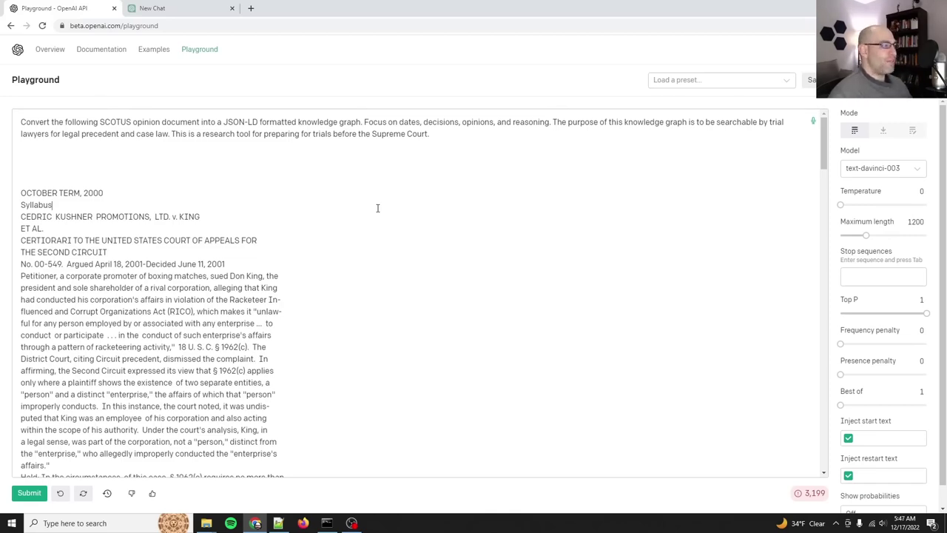
Step: Read through the opinion's syllabus, marking the Second Circuit's view, the Court's reasoning and the United States v. Turkette citation
scroll(274, 387, "down", 3)
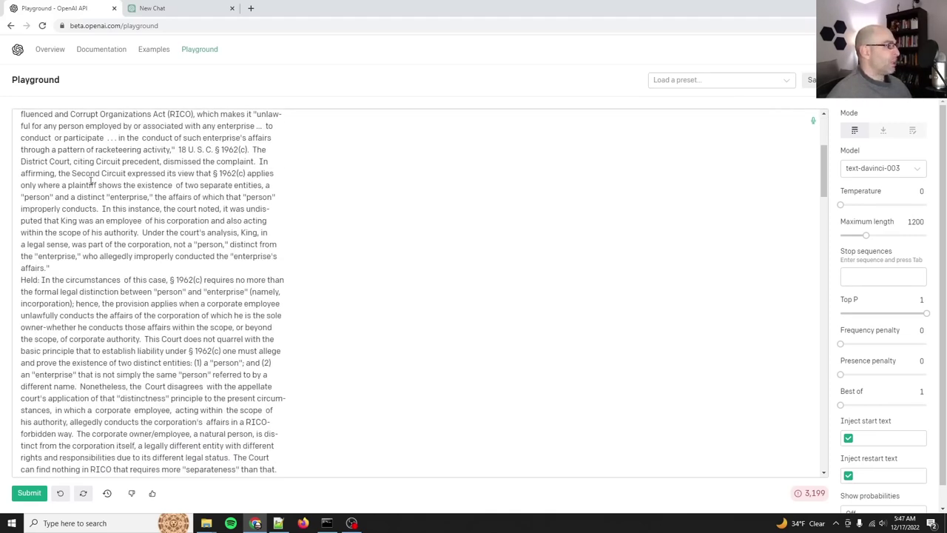
left_click_drag(85, 166, 158, 196)
left_click(204, 232)
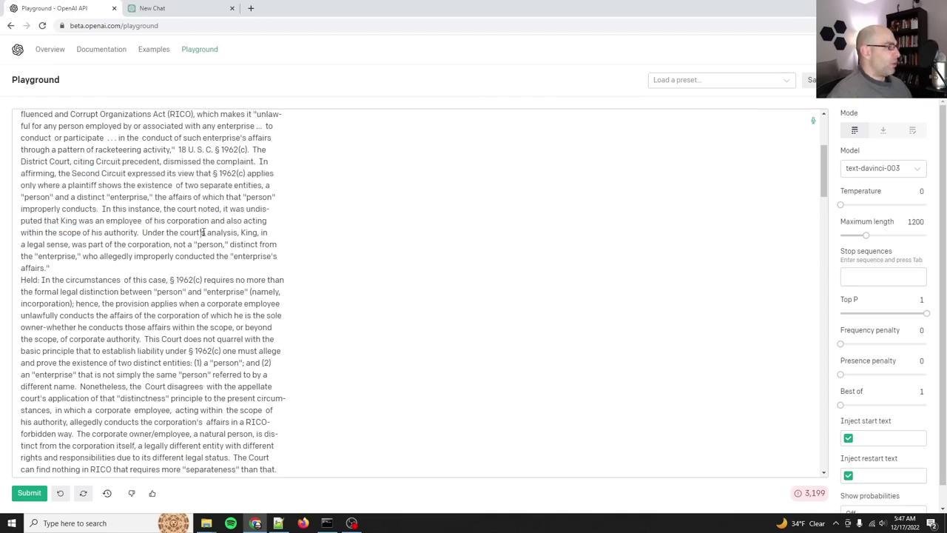
left_click_drag(77, 173, 202, 173)
left_click(124, 185)
scroll(167, 275, "down", 2)
left_click_drag(90, 285, 162, 346)
left_click(161, 365)
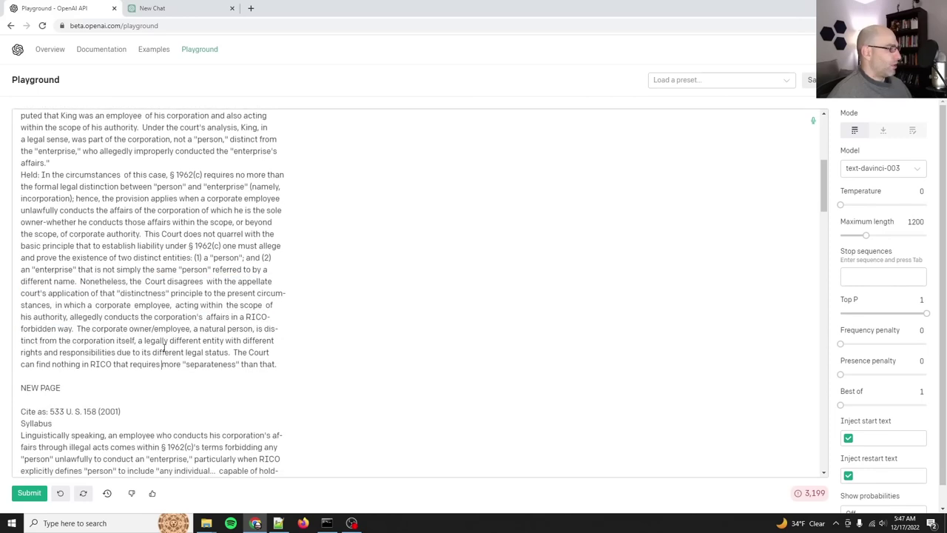
scroll(164, 346, "down", 5)
left_click_drag(96, 264, 197, 361)
left_click(197, 364)
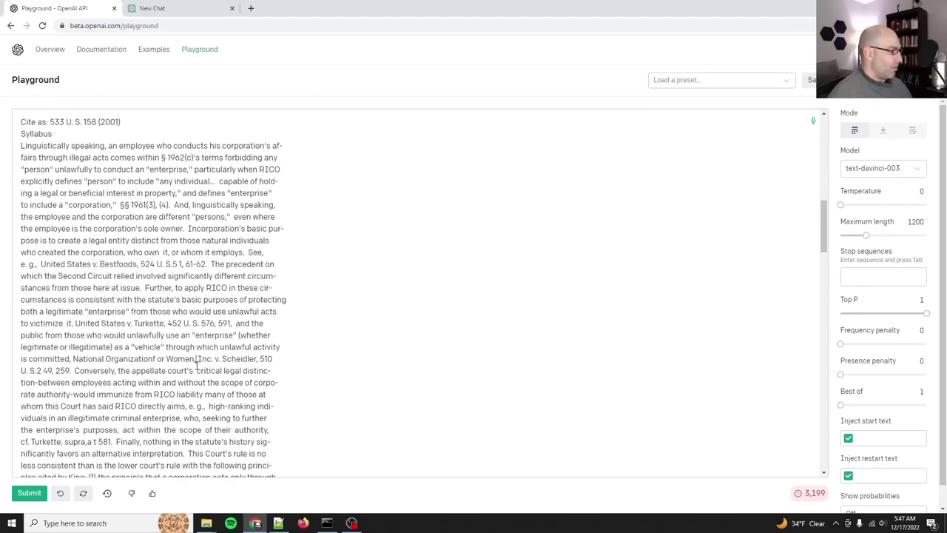
left_click_drag(76, 324, 229, 324)
scroll(179, 385, "down", 2)
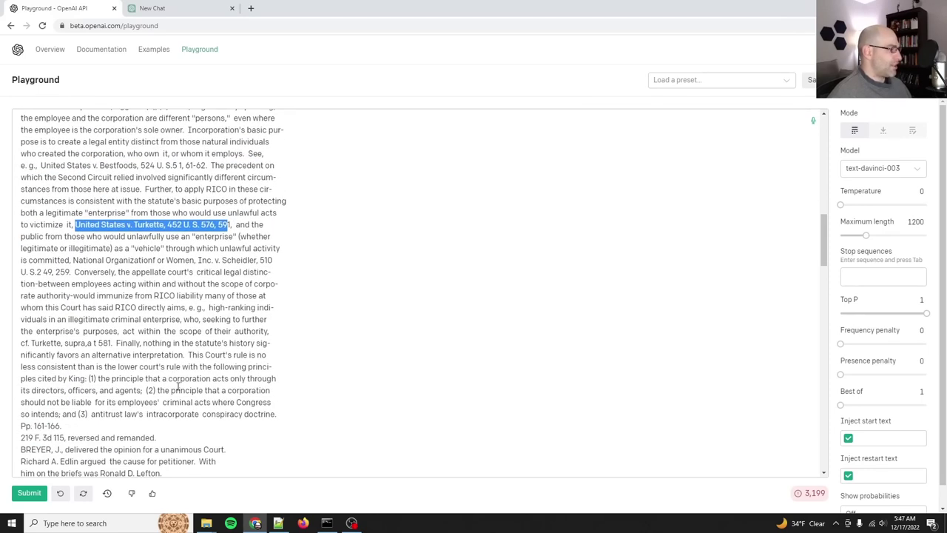
scroll(89, 365, "down", 5)
scroll(139, 372, "up", 5)
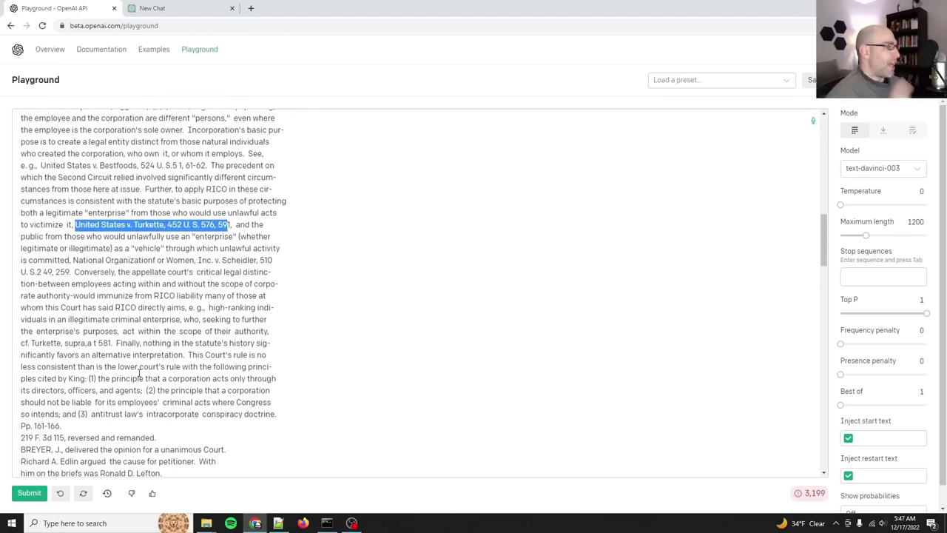
scroll(138, 372, "up", 4)
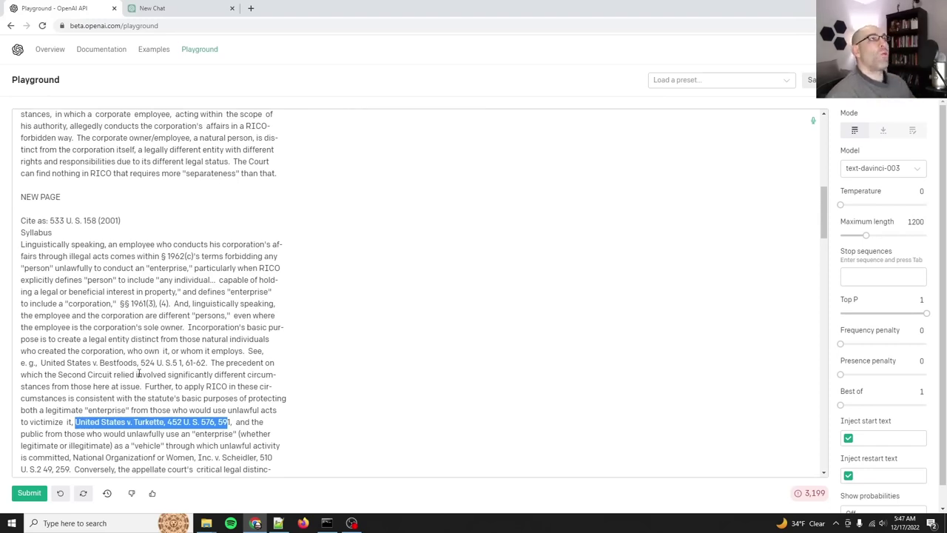
scroll(138, 372, "up", 10)
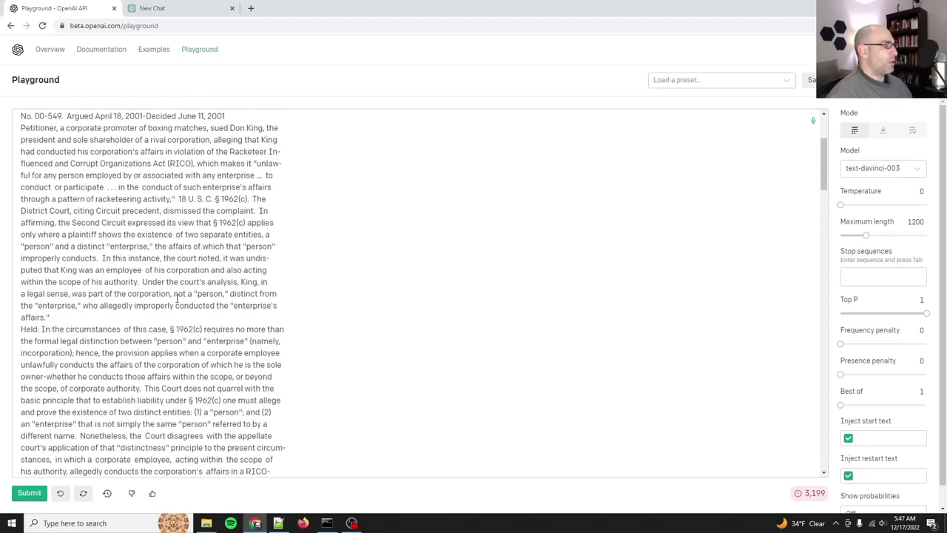
Step: Replace everything in the instruction after its first sentence with the sentence opening "Each node should be"
left_click(444, 136)
triple_click(444, 136)
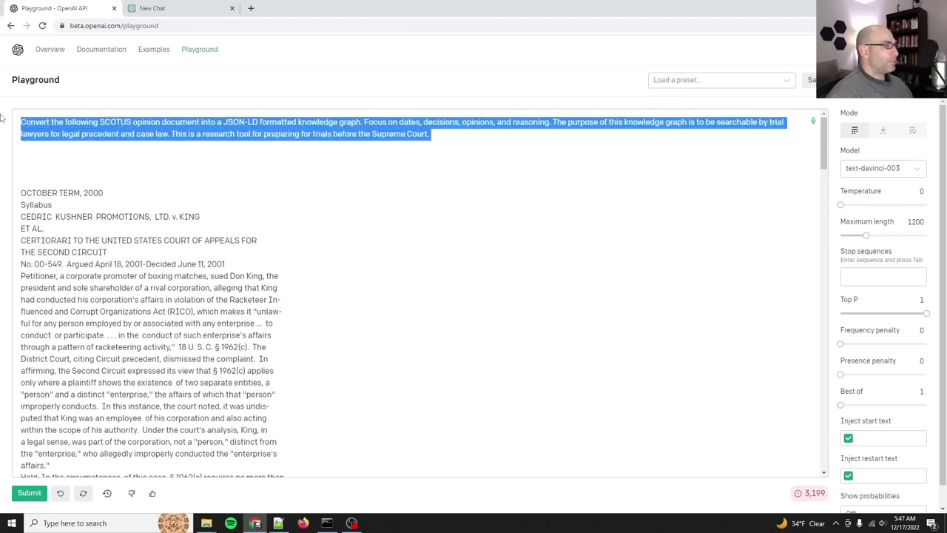
left_click(379, 148)
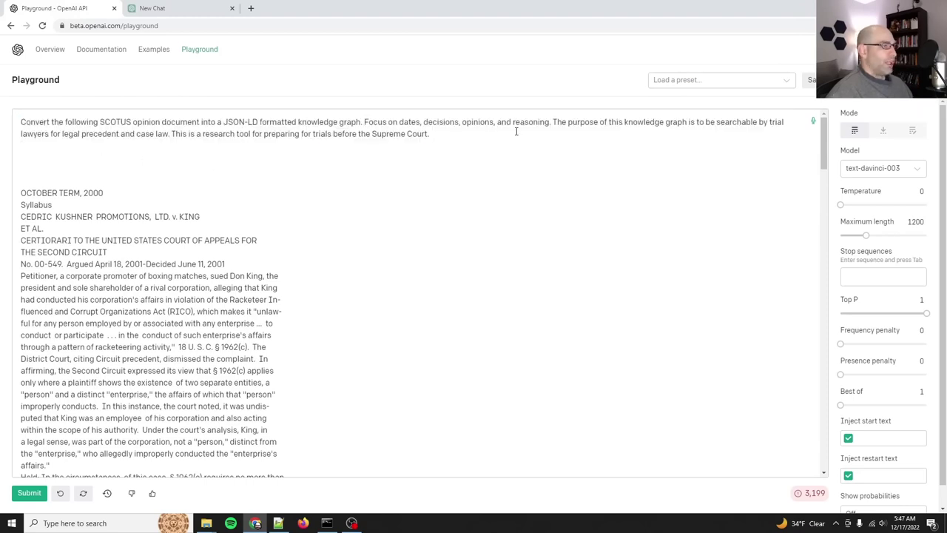
left_click_drag(364, 122, 451, 134)
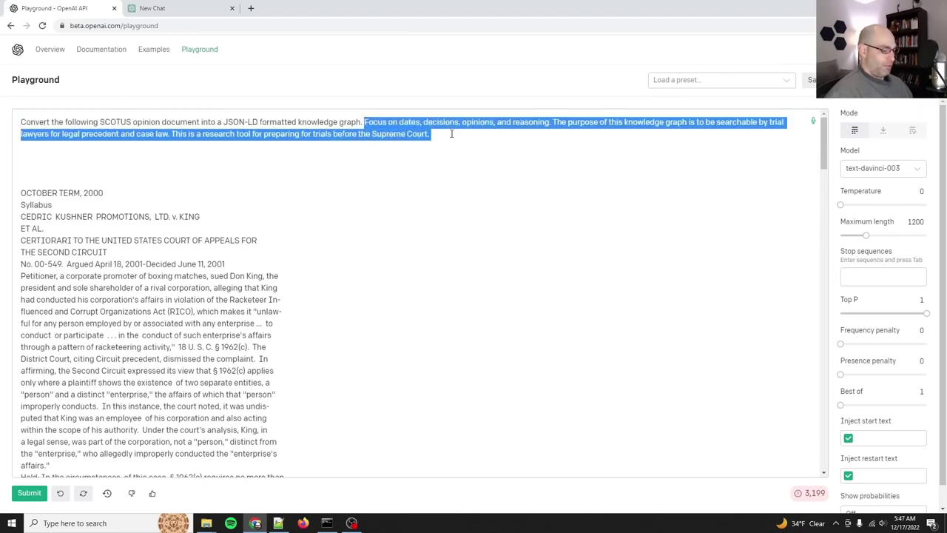
type("Each node should be")
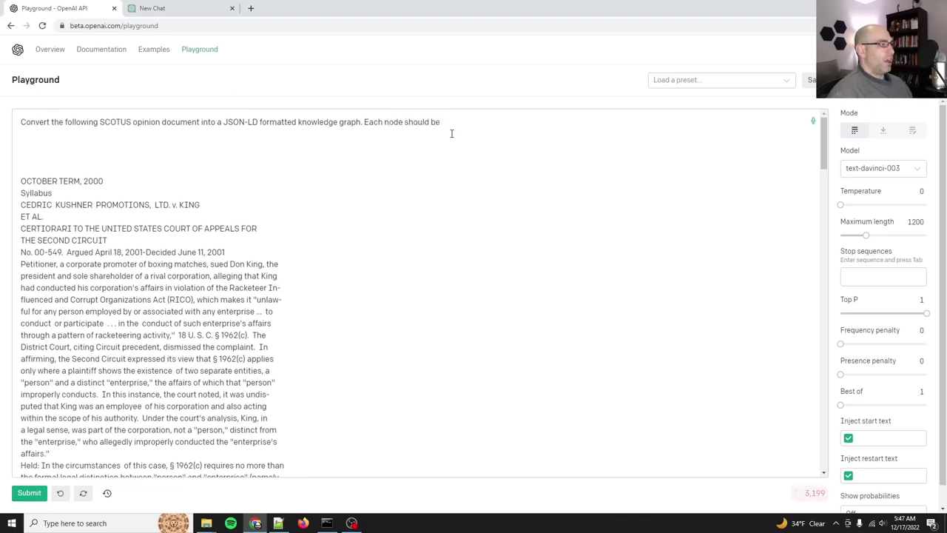
key("ctrl+BackSpace")
key("ctrl+BackSpace")
key("ctrl+BackSpace")
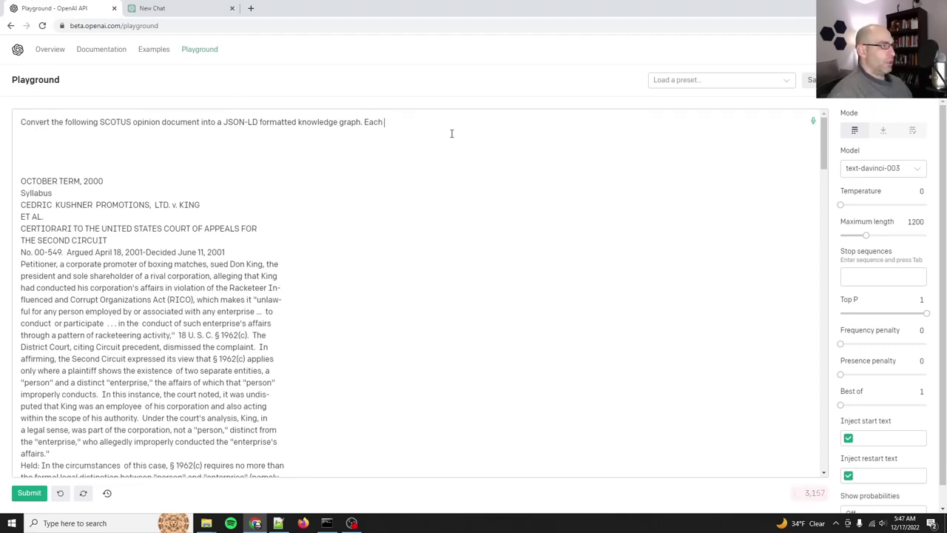
type("node should be ")
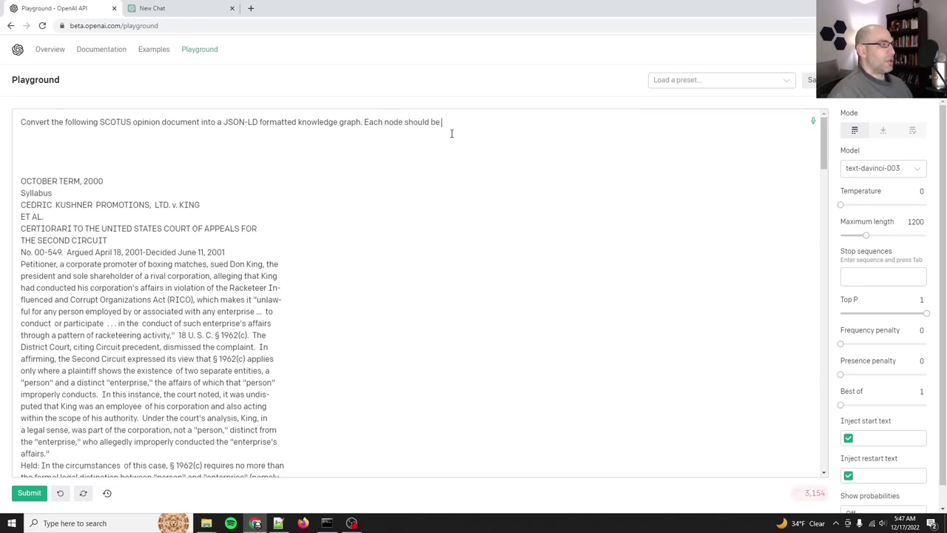
Step: Complete the node sentence with "a case citation, precedent, or prior opinion." and begin another sentence with "Include"
type("a case")
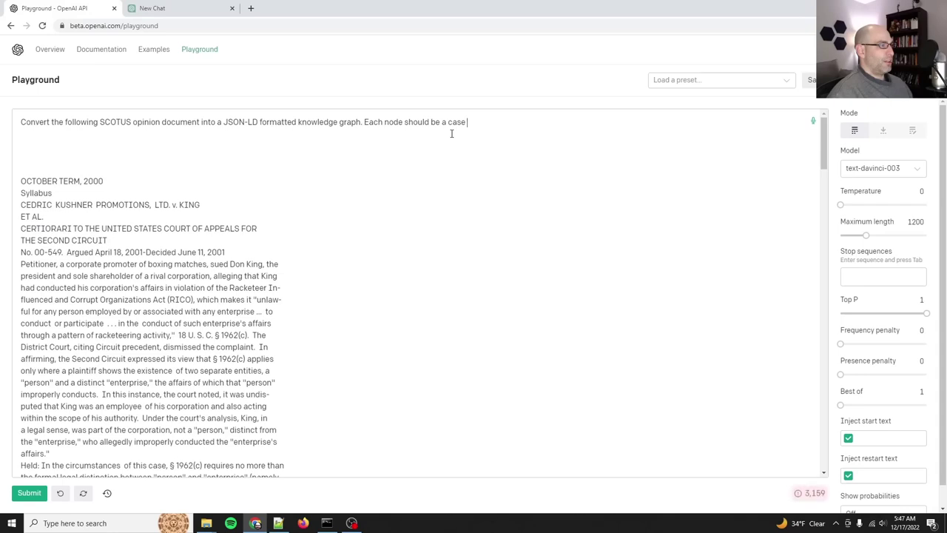
type("citation")
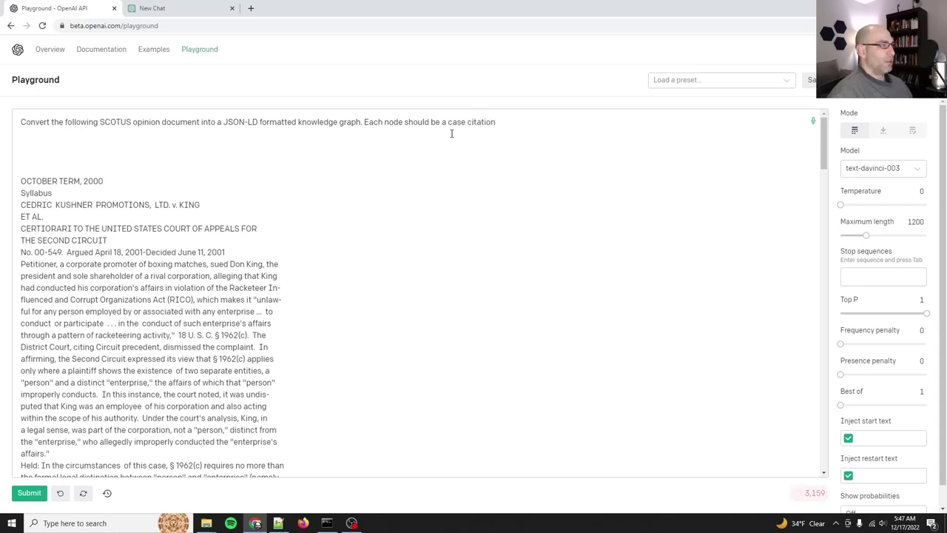
type(", ")
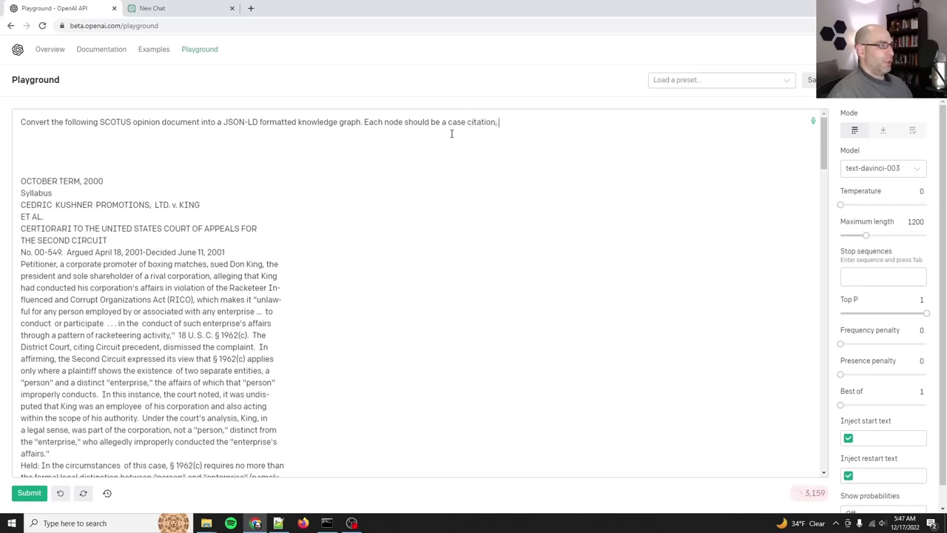
type("precedent, or prior opinion")
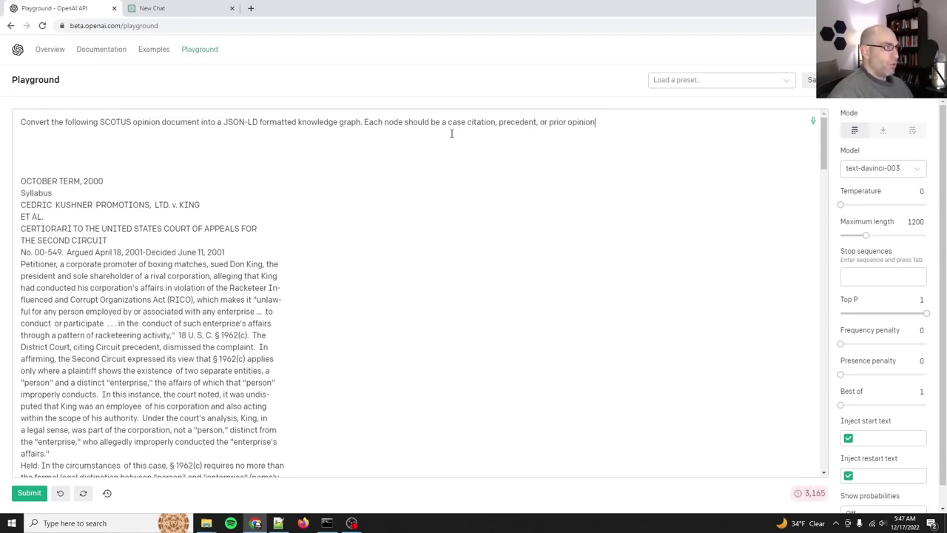
type("s. W")
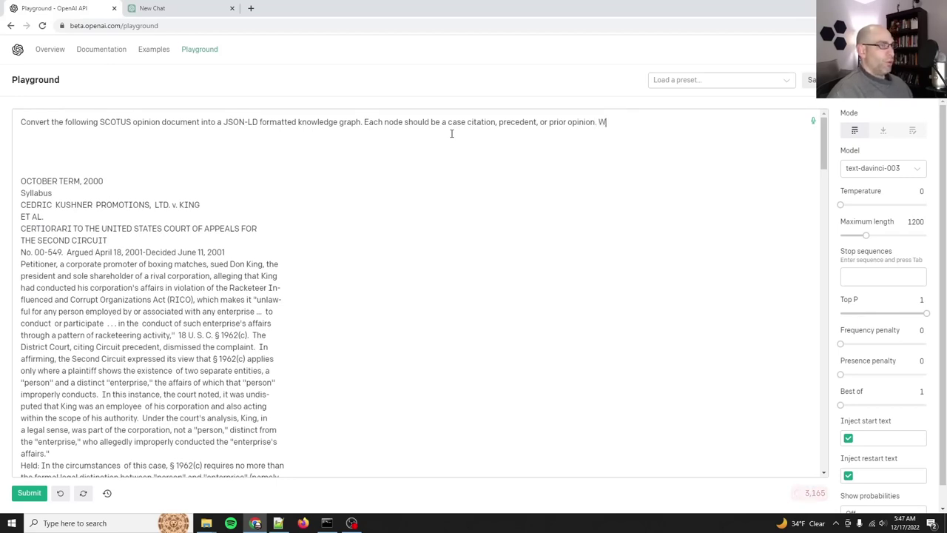
key("BackSpace")
type("Includ")
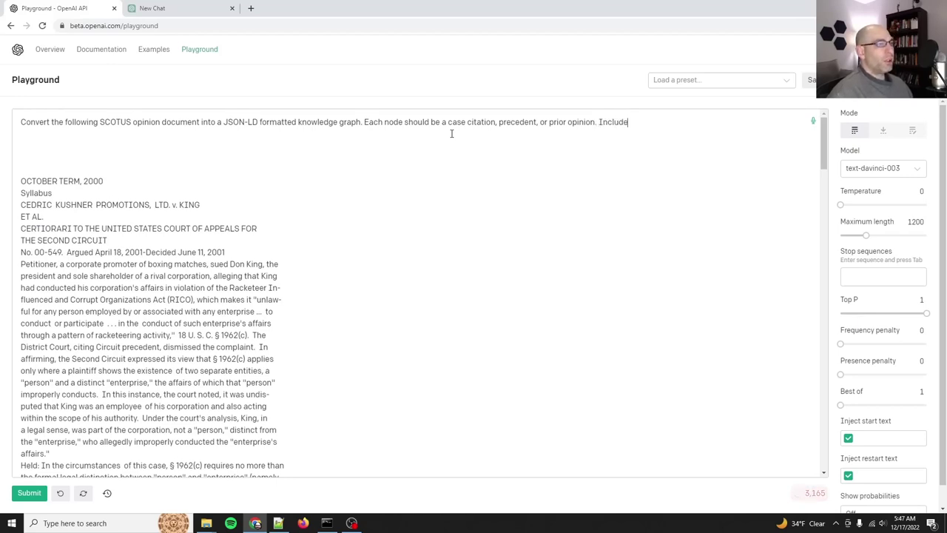
type("e")
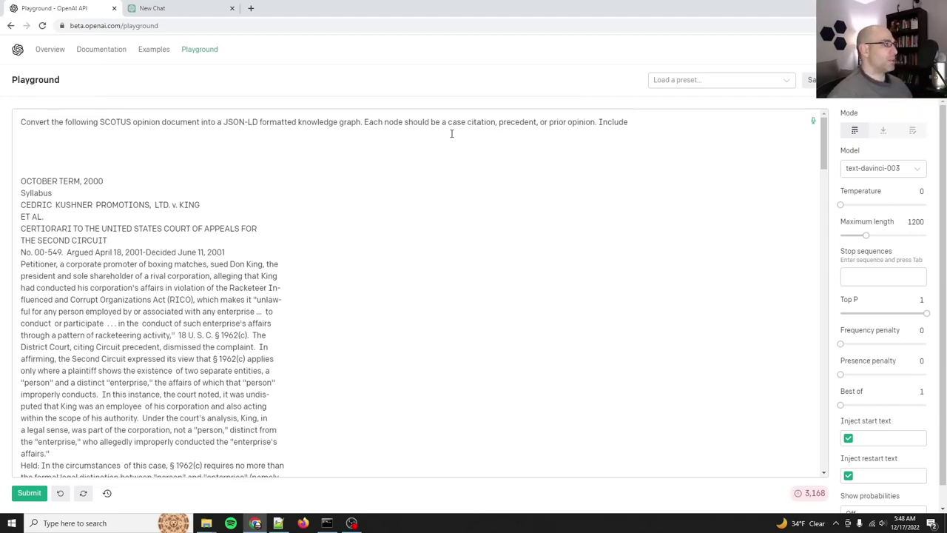
Step: Review the ChatGPT explanation of how JSON-LD establishes relationships between nodes, and return to the Playground
key("ctrl+Tab")
scroll(454, 348, "up", 6)
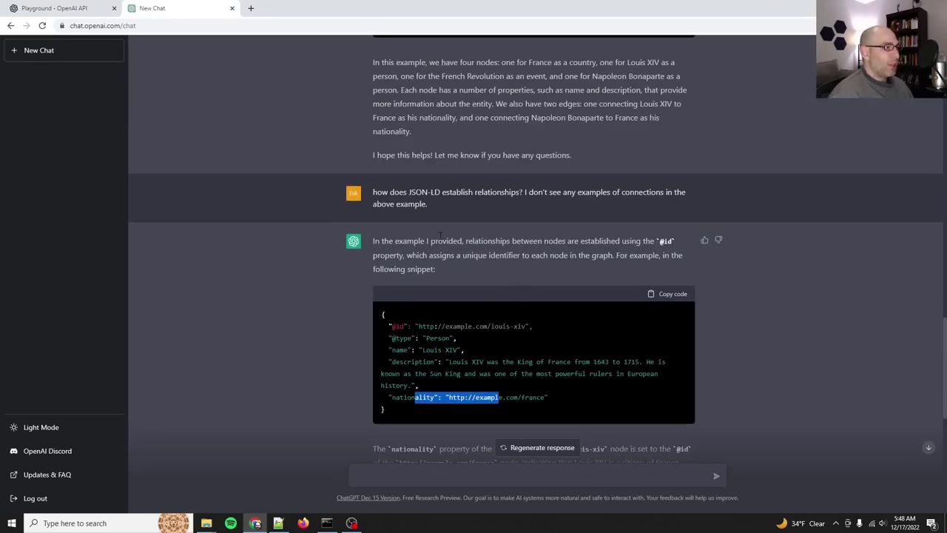
scroll(444, 244, "up", 3)
scroll(448, 302, "down", 4)
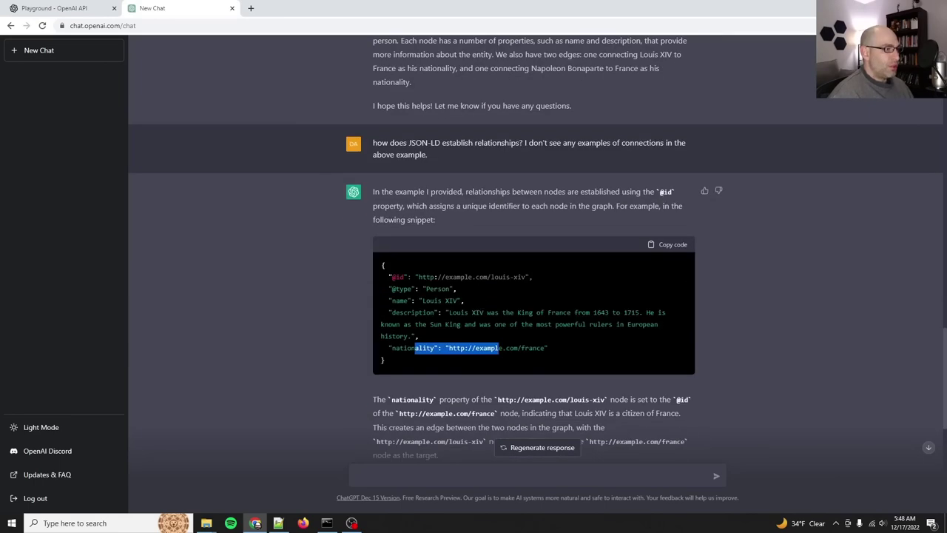
scroll(515, 253, "down", 2)
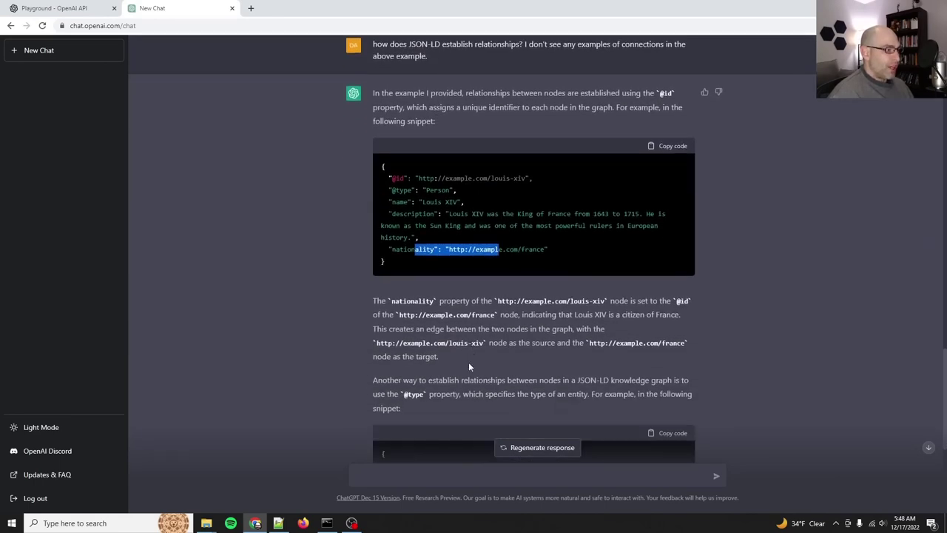
left_click(55, 7)
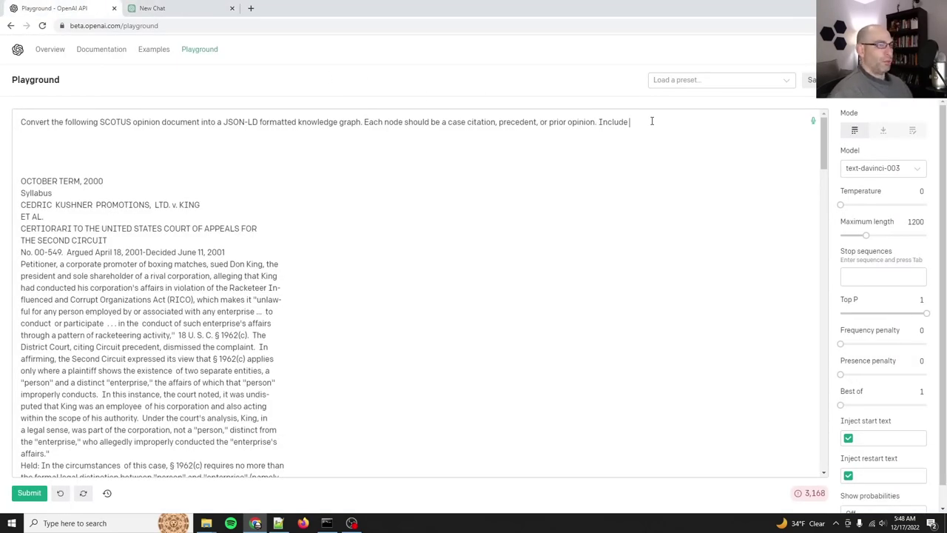
Step: Replace the trailing "Include" in the instruction with "Each node should have several properties such as date,"
key("ctrl+BackSpace")
type("Each node")
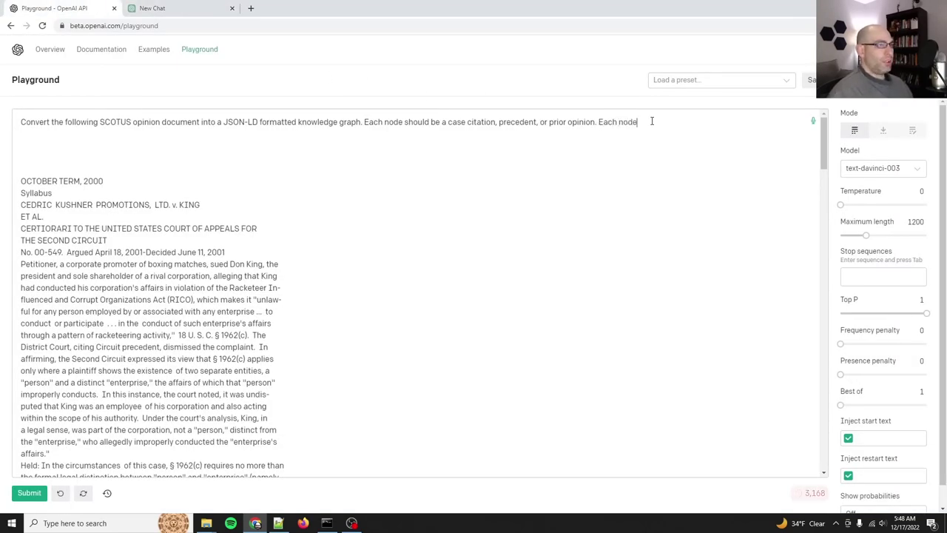
type(" should have several ")
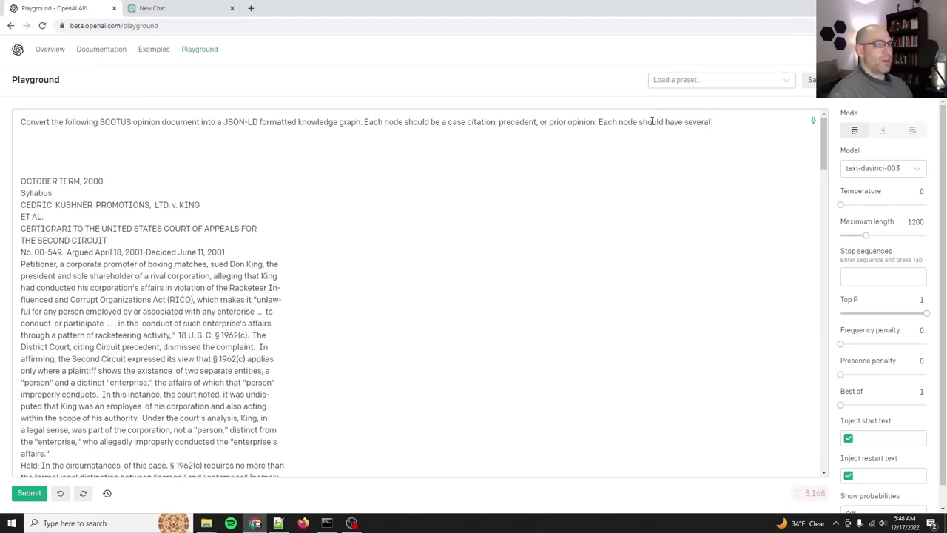
type("properties such as ")
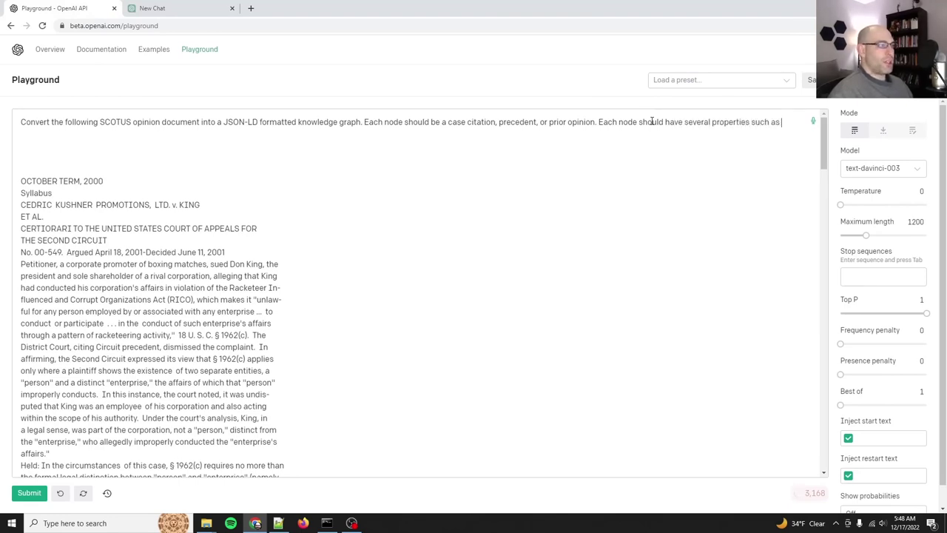
type("date")
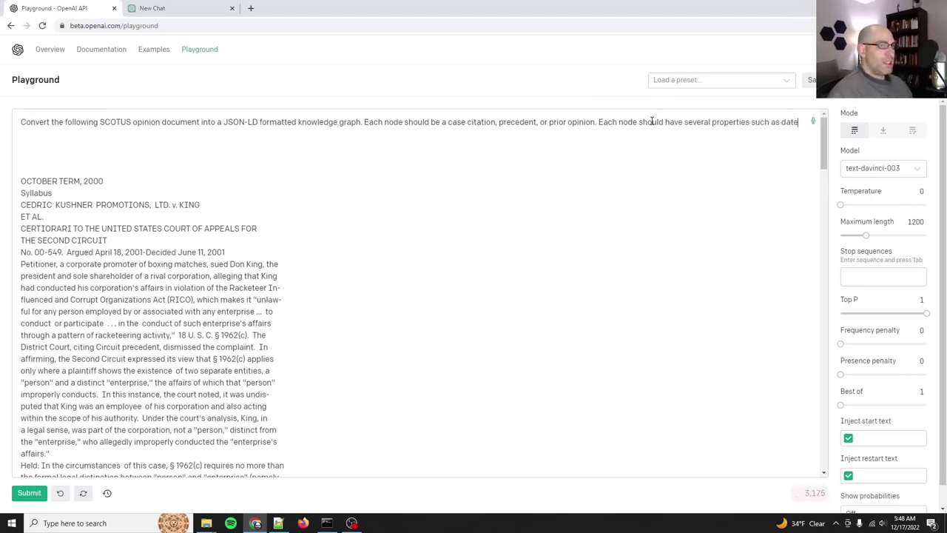
type(", ")
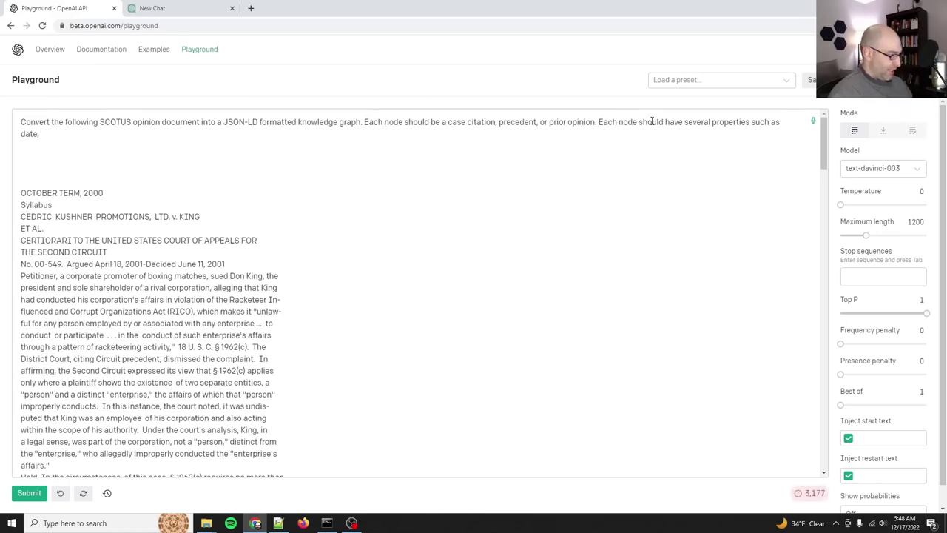
Step: Complete the properties sentence with "case number, involved parties, reasoning for including in this opinion, and other relevant information."
type("case number, ")
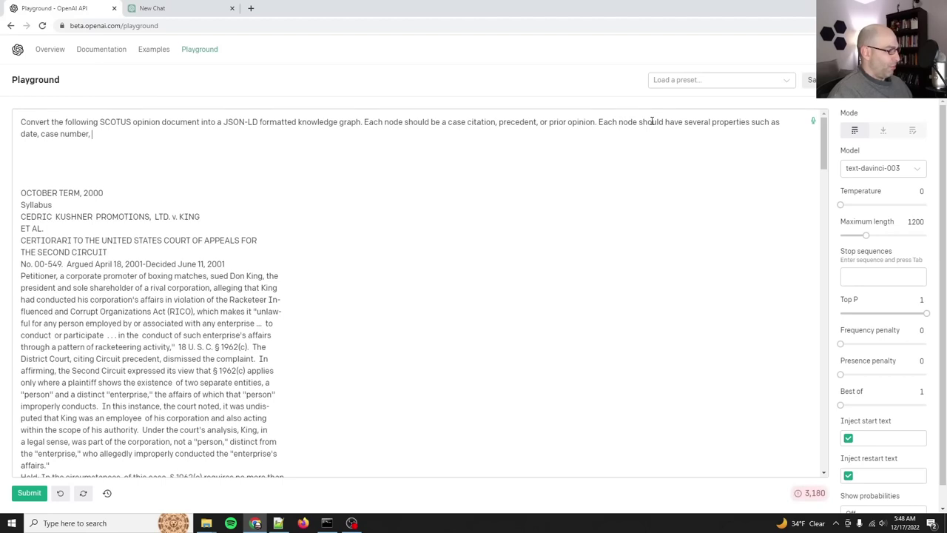
type("involved parti")
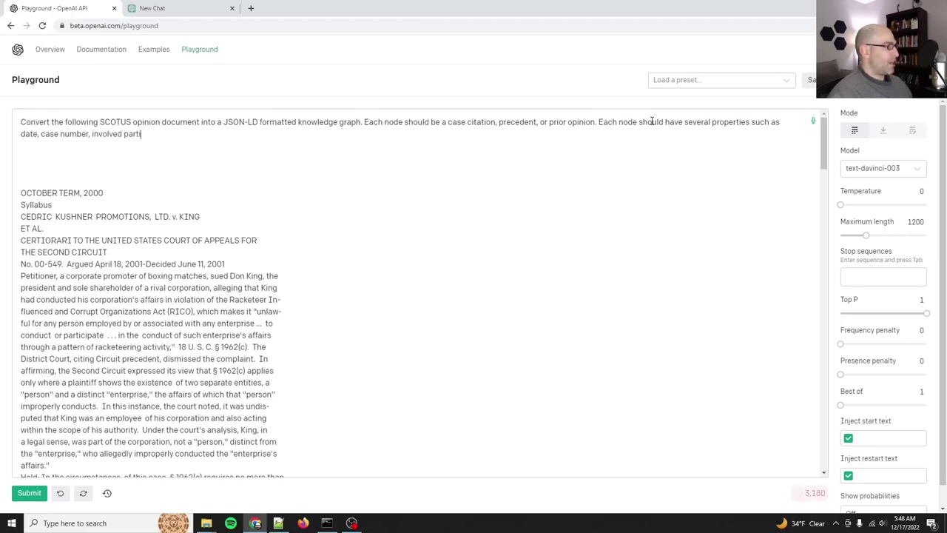
type("es, reaso")
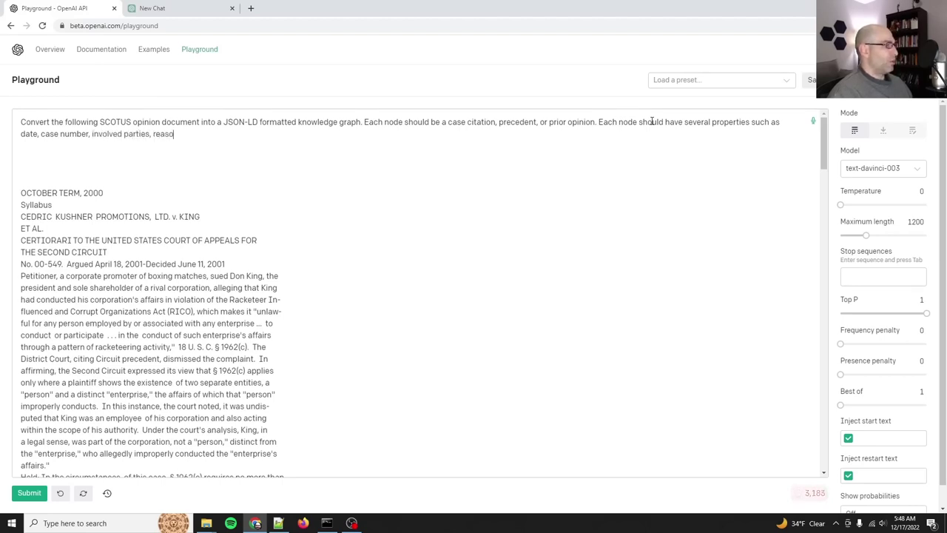
type("ning for including in th")
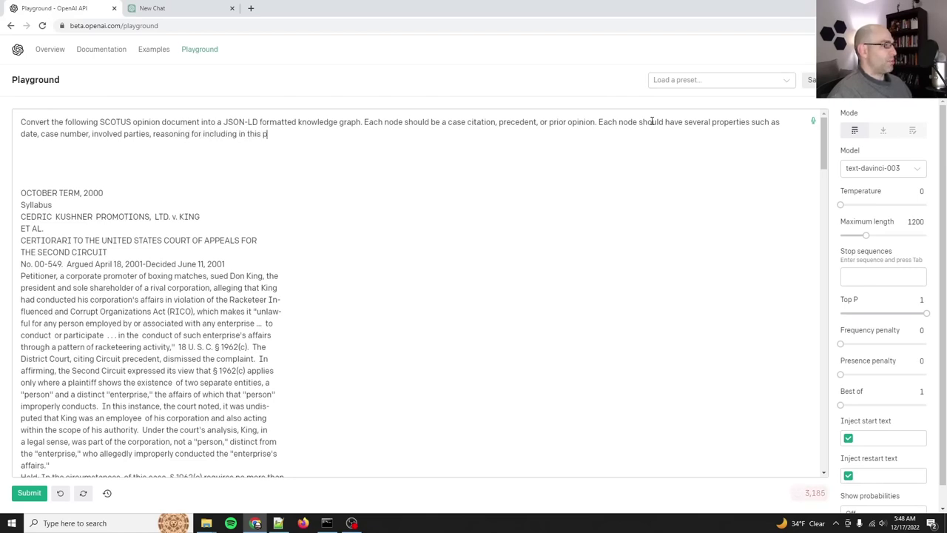
type("is opinion")
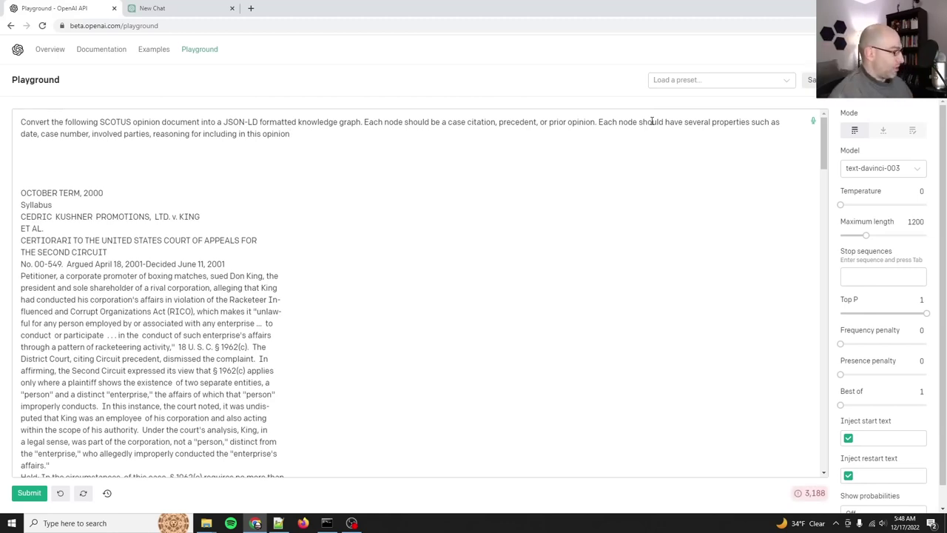
type(", and other")
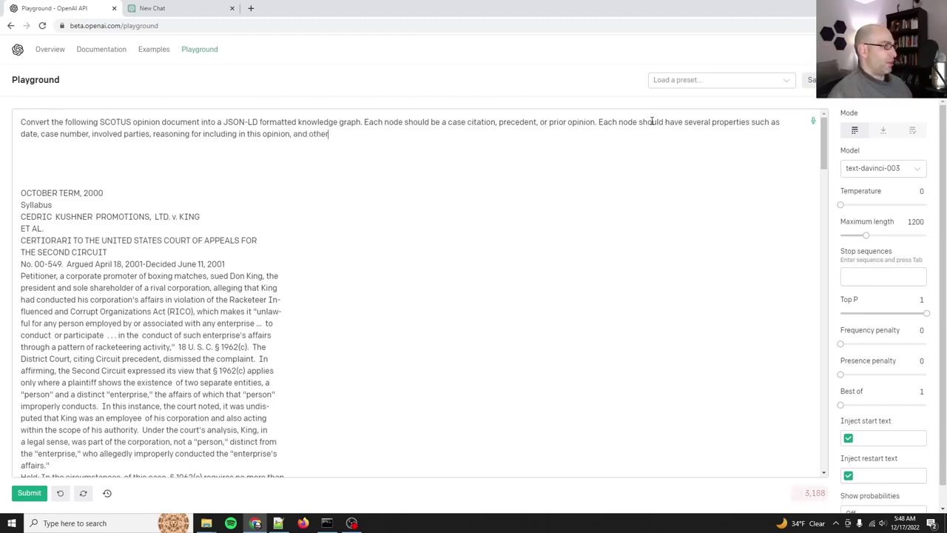
type(" relevant ")
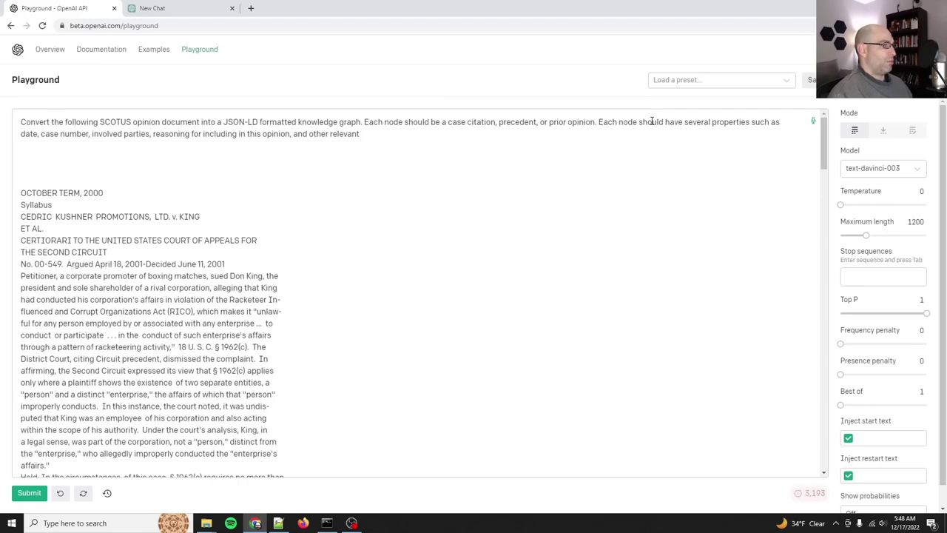
type("information.")
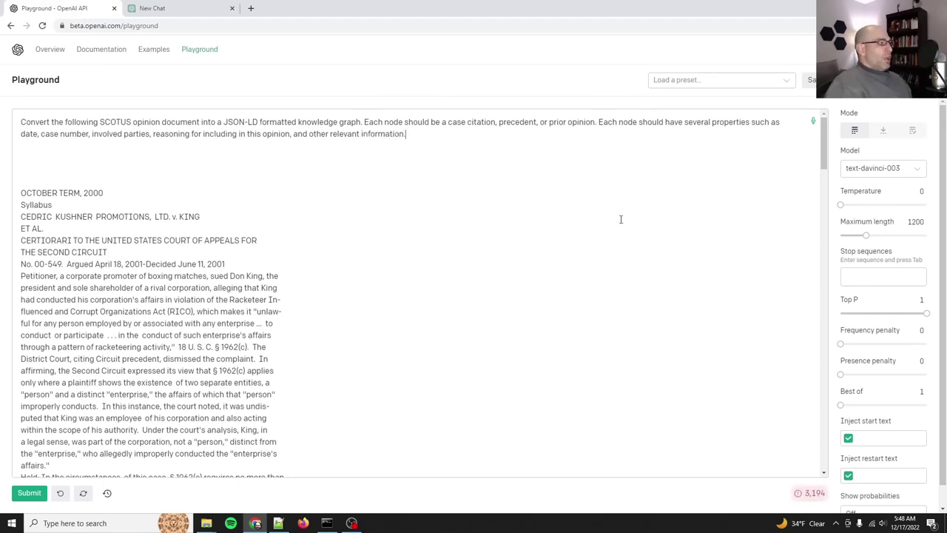
Step: Delete the old JSON output below the "JSON-LD Knowledge Graph:" line and submit the revised prompt for a new completion
scroll(422, 195, "down", 15)
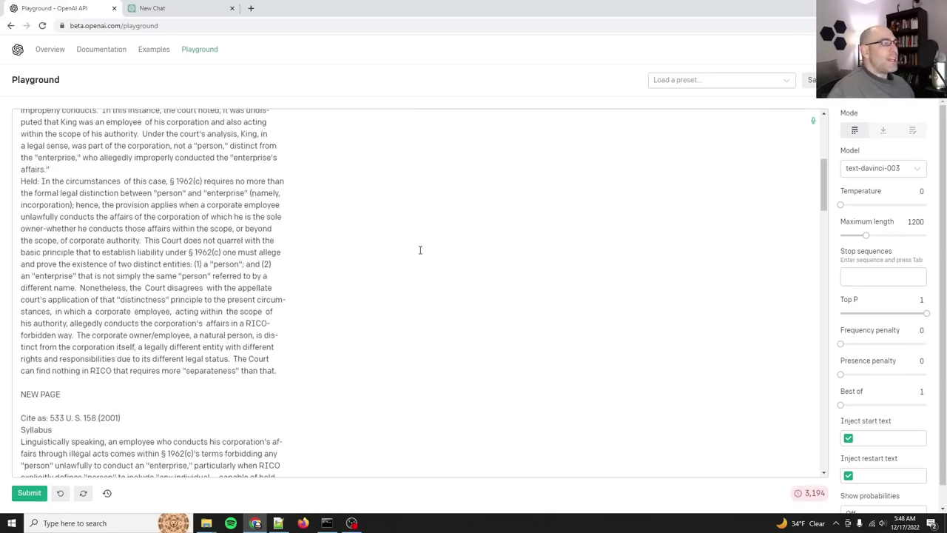
scroll(416, 256, "down", 15)
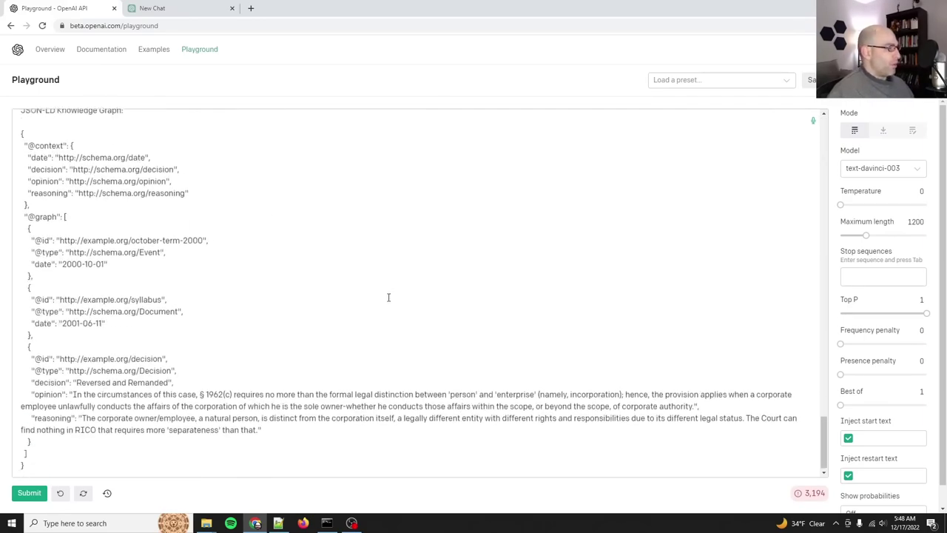
scroll(389, 296, "up", 10)
scroll(379, 299, "up", 10)
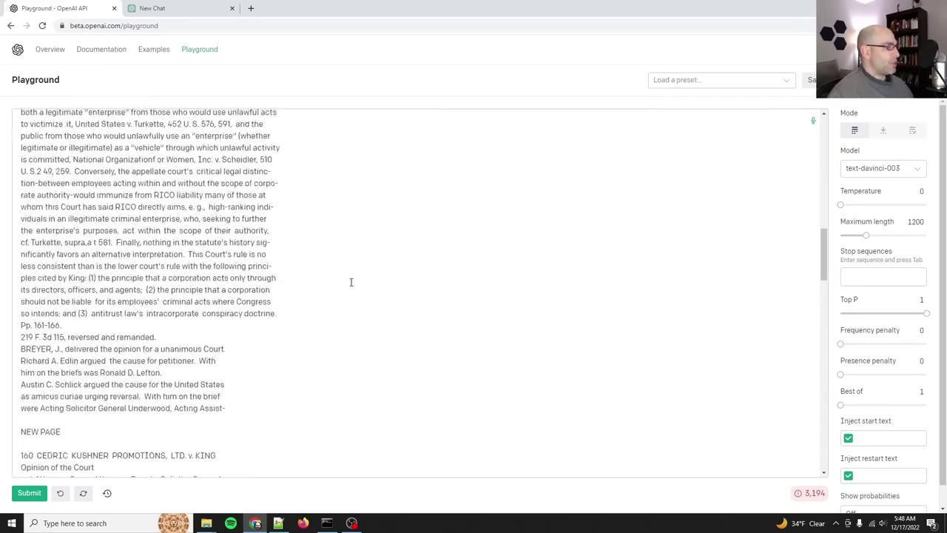
scroll(503, 222, "up", 10)
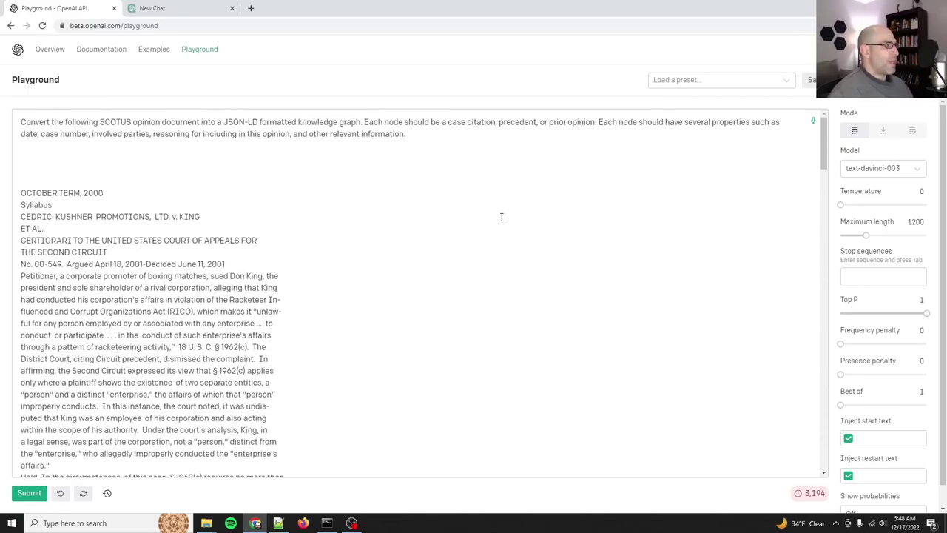
scroll(501, 242, "down", 12)
scroll(499, 243, "down", 15)
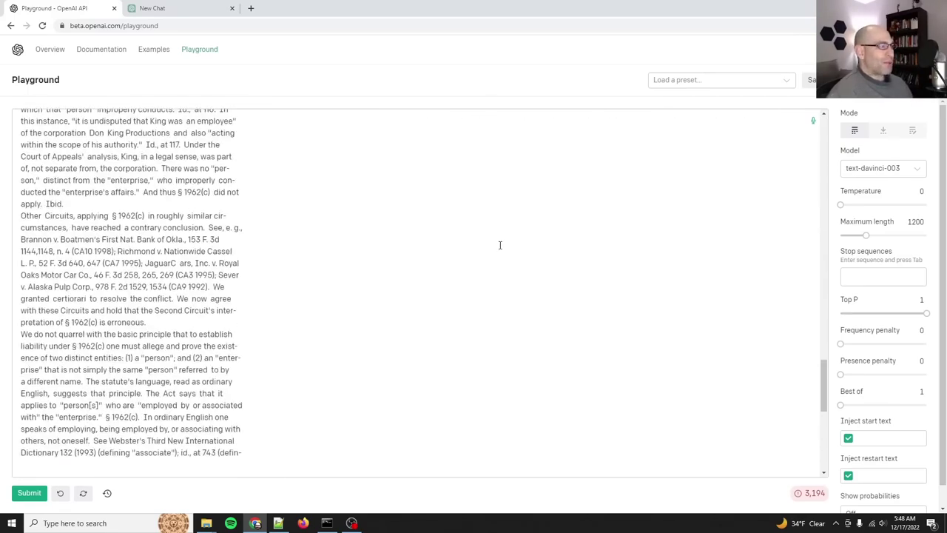
scroll(438, 259, "up", 5)
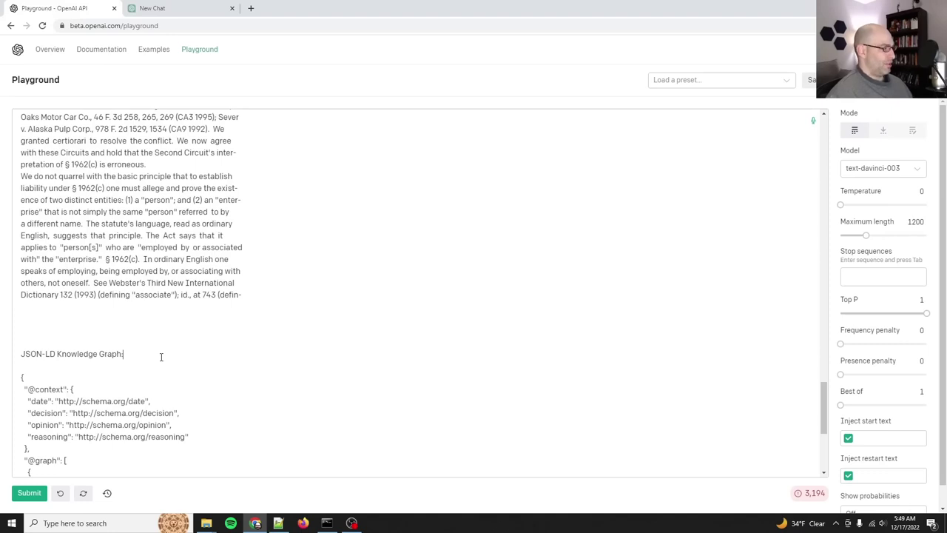
key("ctrl+shift+End")
key("BackSpace")
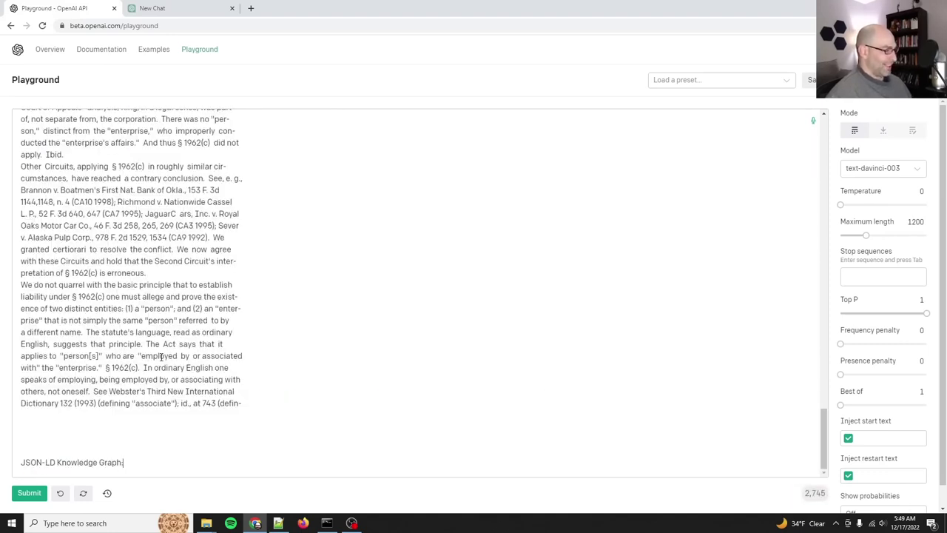
key("ctrl+Return")
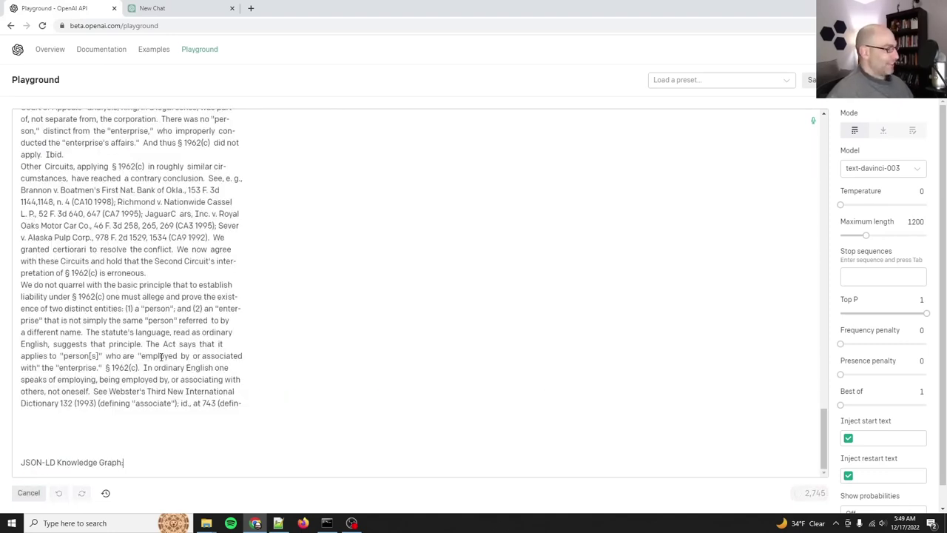
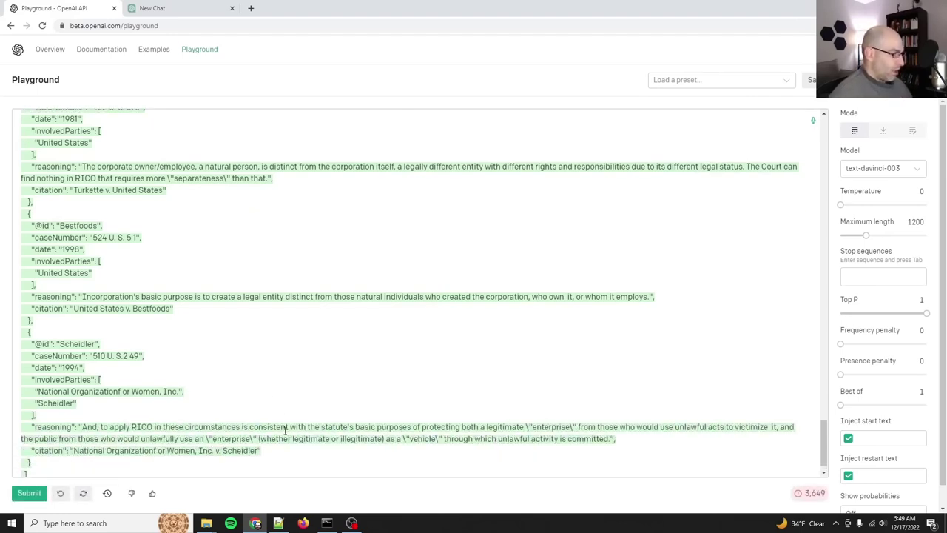
Step: Copy the whole prompt with its generated knowledge graph into a new Notepad++ document
scroll(285, 430, "up", 5)
scroll(285, 430, "up", 1)
key("ctrl+a")
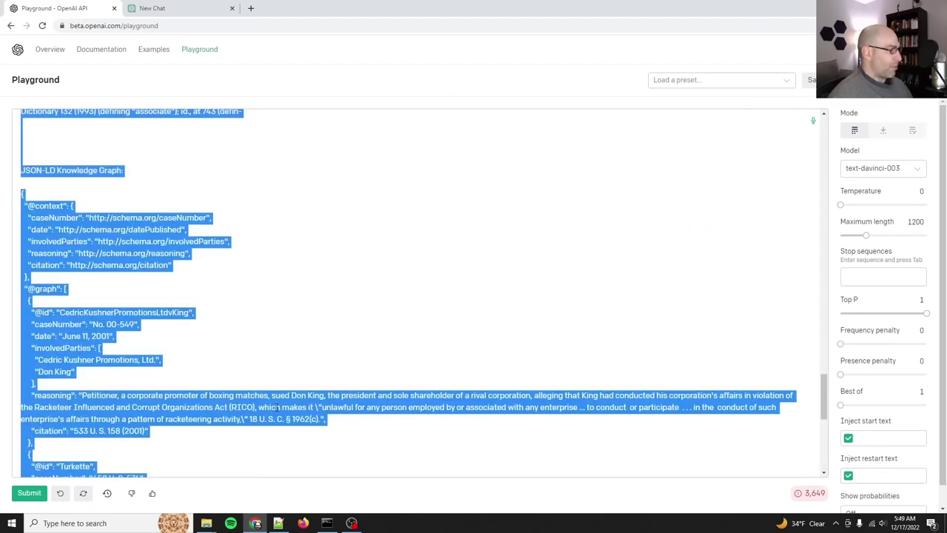
left_click(278, 524)
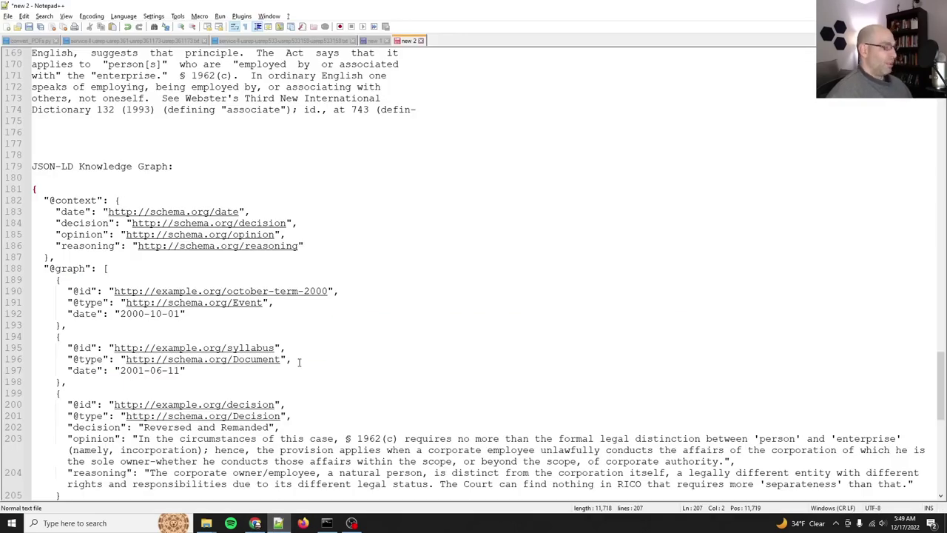
key("ctrl+n")
key("ctrl+v")
Step: Save the document as example_prompt_JSONLD_citation_nodes, a normal text file, in the SCOTUS_GPT3_Opinions folder
key("ctrl+s")
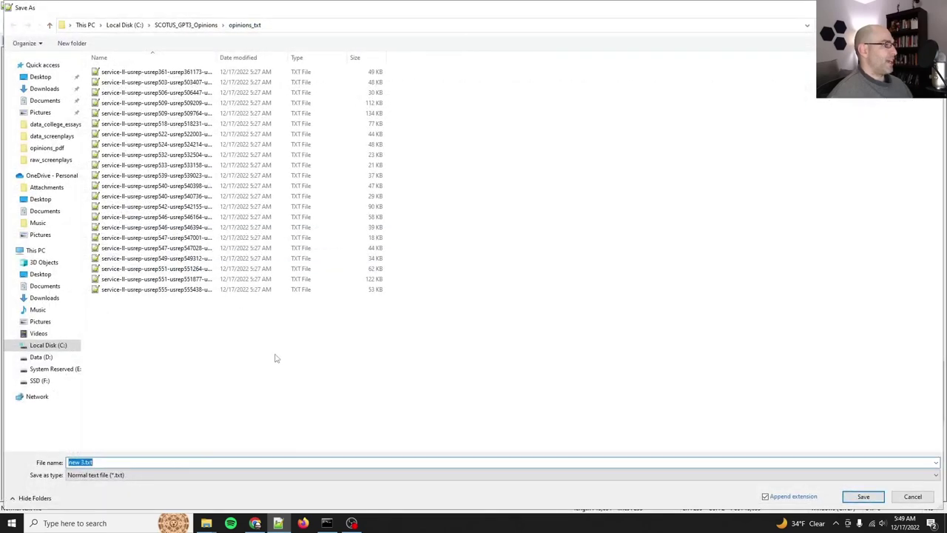
left_click(194, 27)
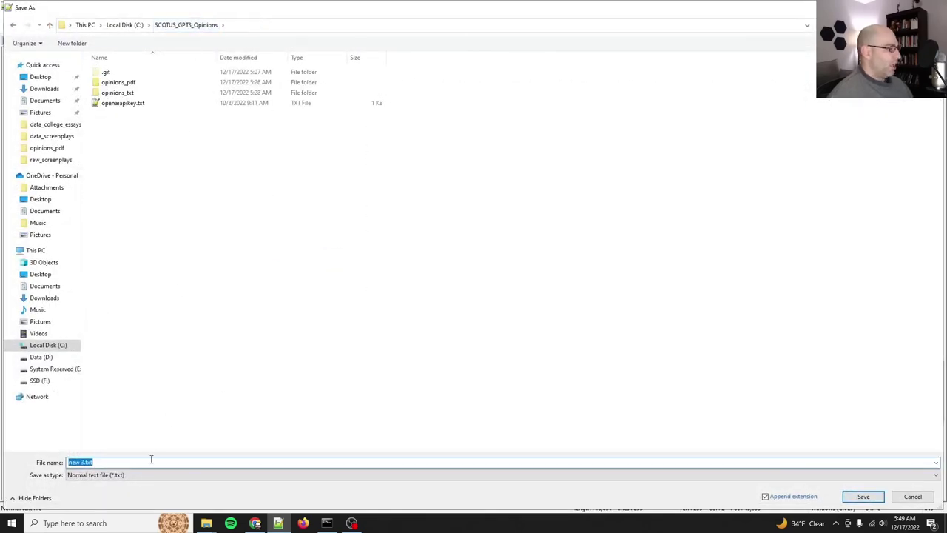
type("prom")
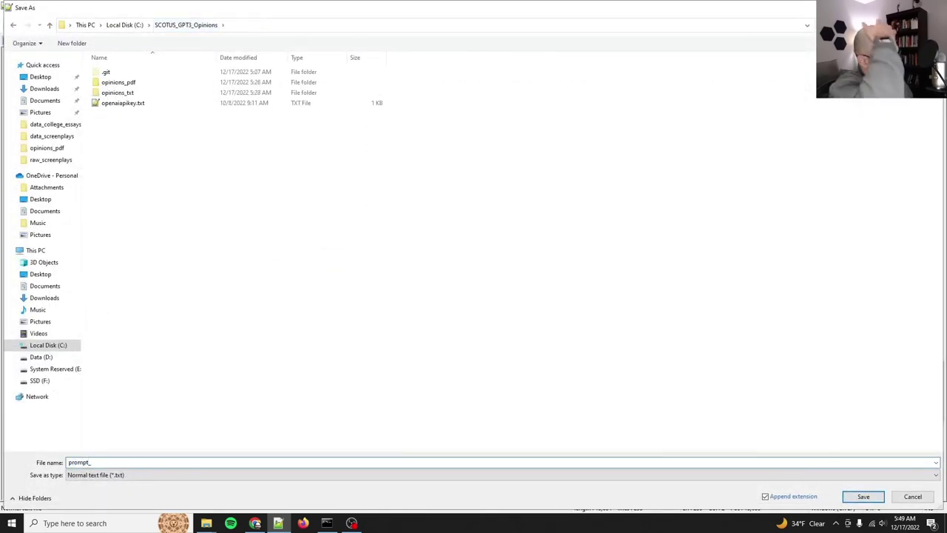
type("pt_")
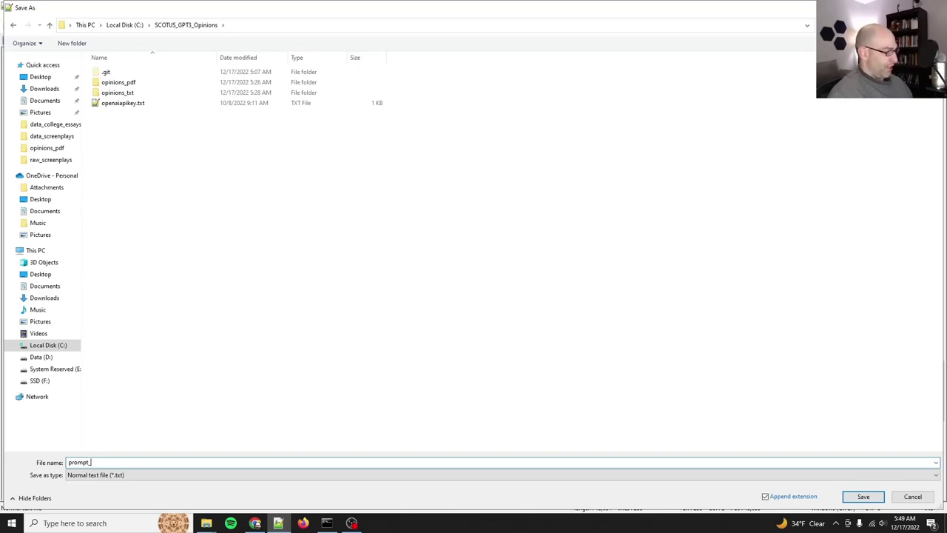
type("JSONLD_")
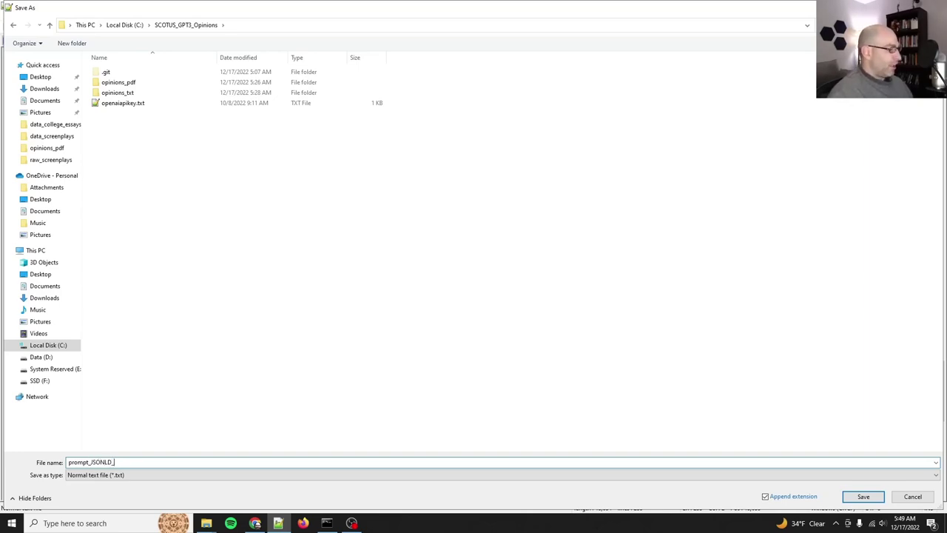
type("cita")
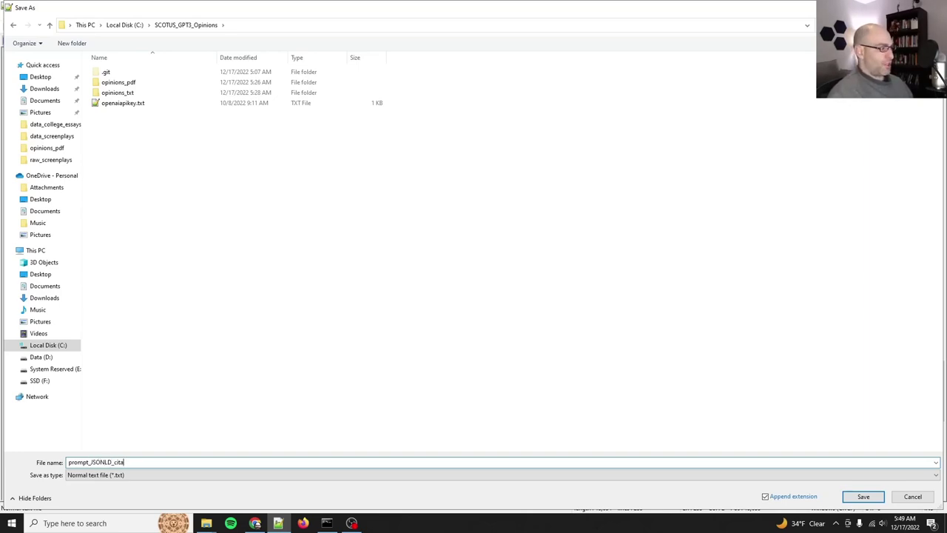
type("tion_nodes")
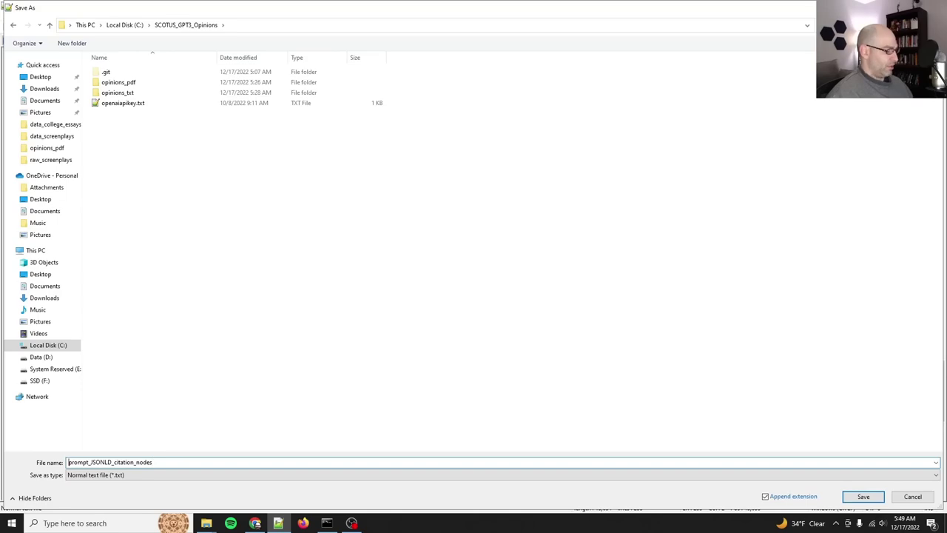
type("example_")
key("Return")
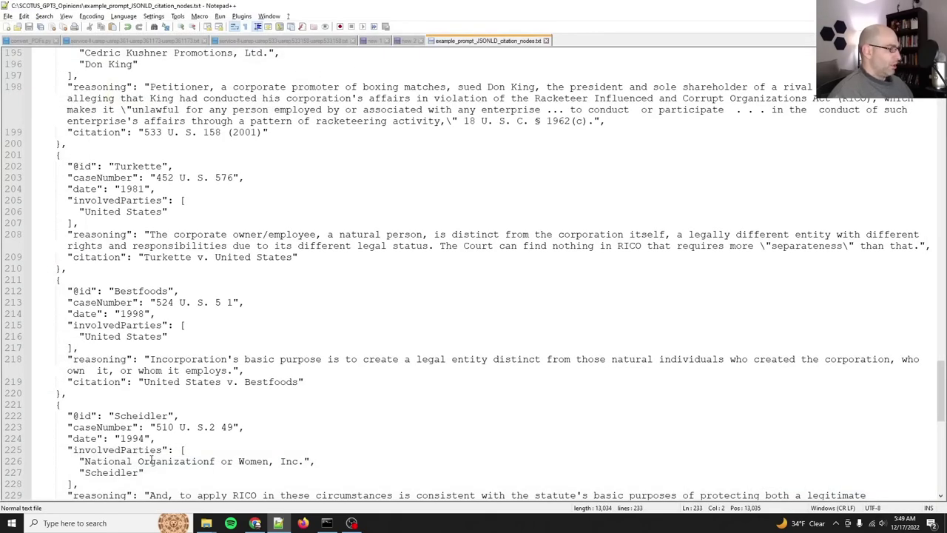
Step: Read through the knowledge graph's context and case nodes in the saved example prompt, including the opinion text above it
scroll(152, 460, "down", 6)
scroll(220, 288, "up", 12)
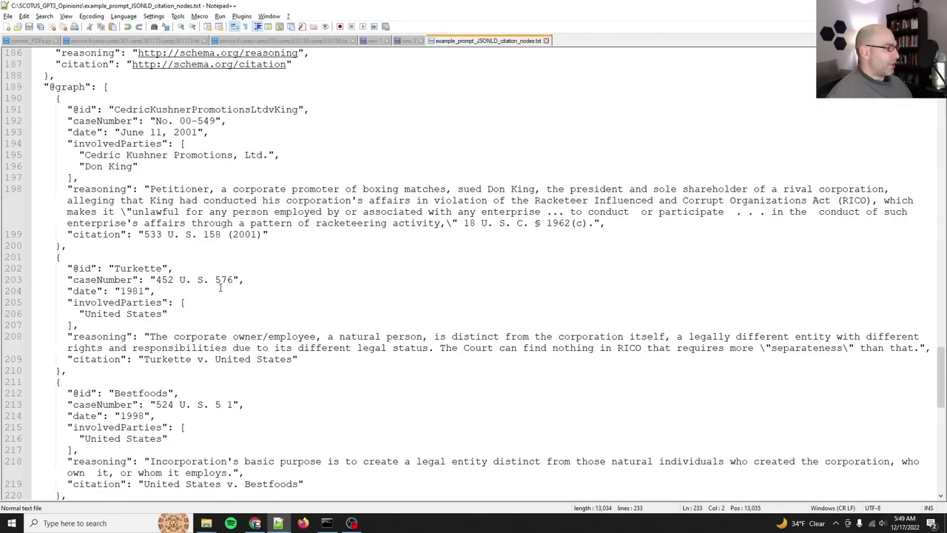
scroll(220, 289, "up", 3)
scroll(219, 288, "down", 3)
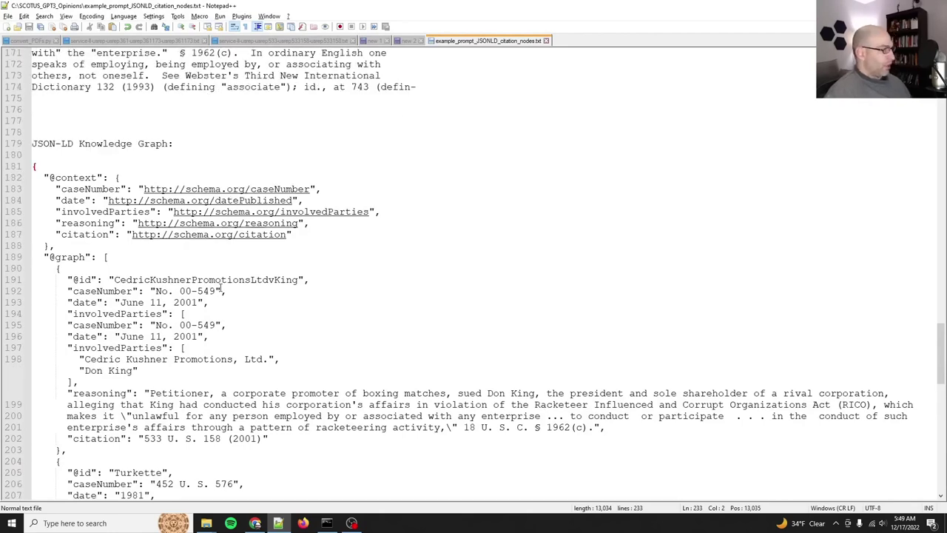
scroll(220, 288, "down", 4)
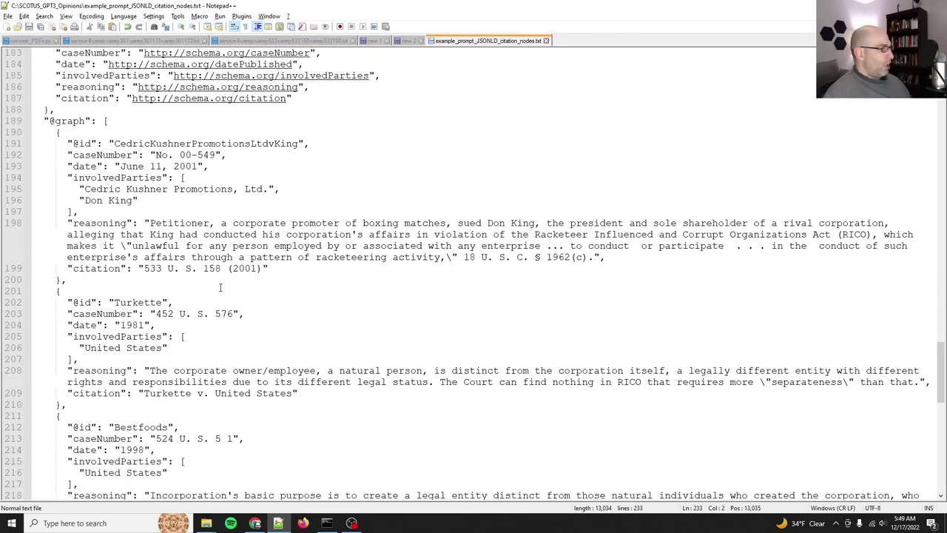
scroll(220, 288, "up", 3)
scroll(220, 289, "up", 3)
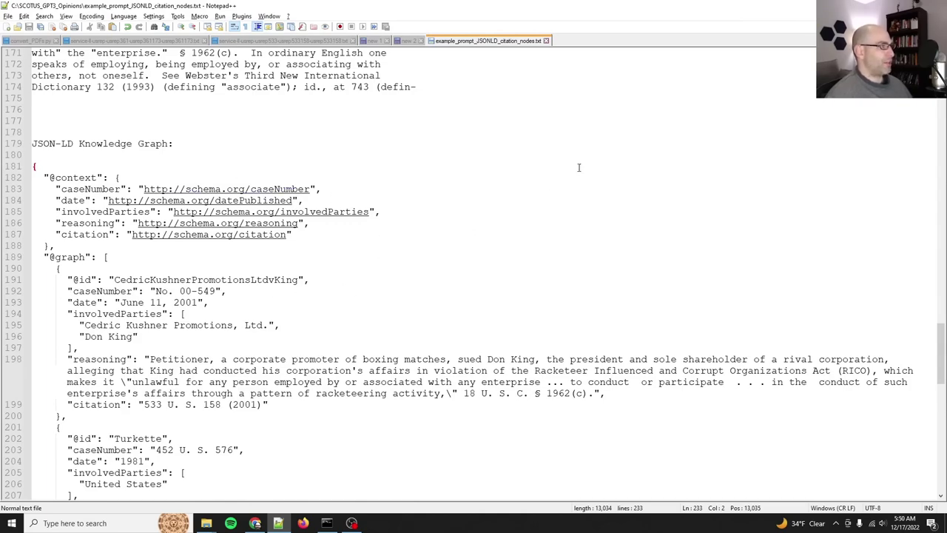
scroll(305, 268, "down", 5)
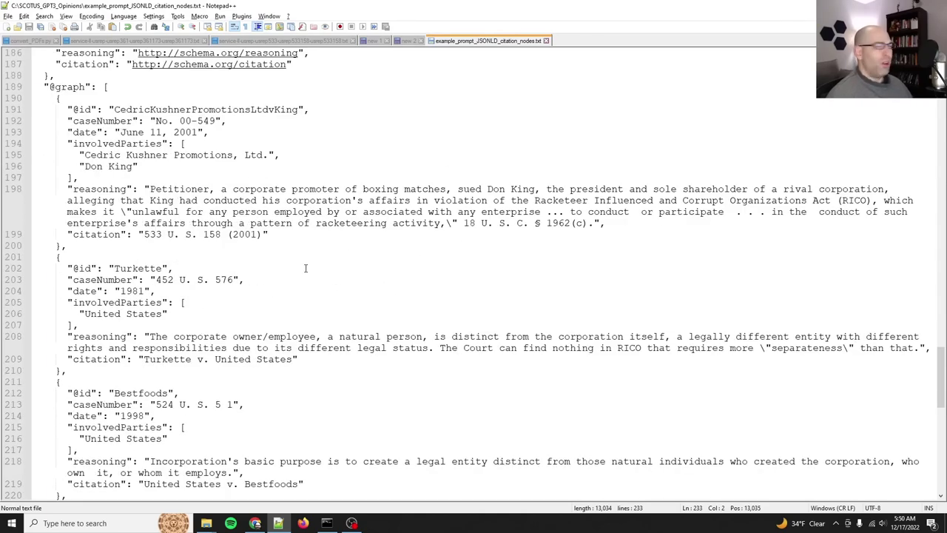
scroll(305, 268, "up", 18)
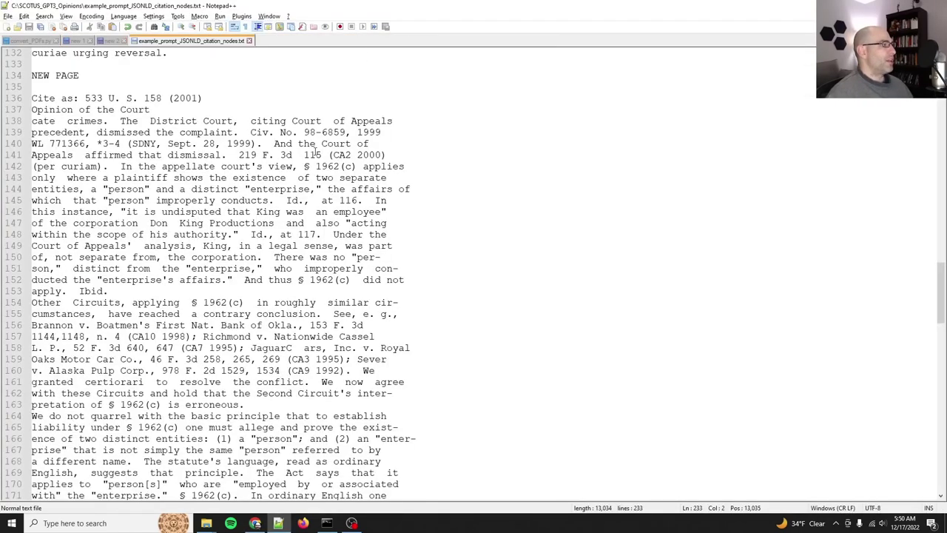
scroll(226, 250, "up", 5)
scroll(226, 251, "up", 4)
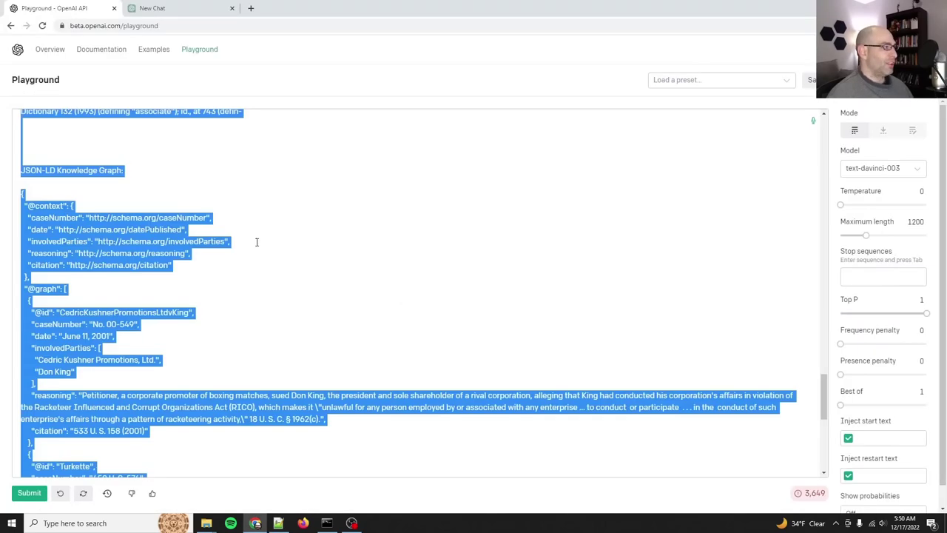
Step: Switch to the OpenAI Playground and delete the JSON-LD conversion instruction above the opinion text
scroll(255, 242, "up", 10)
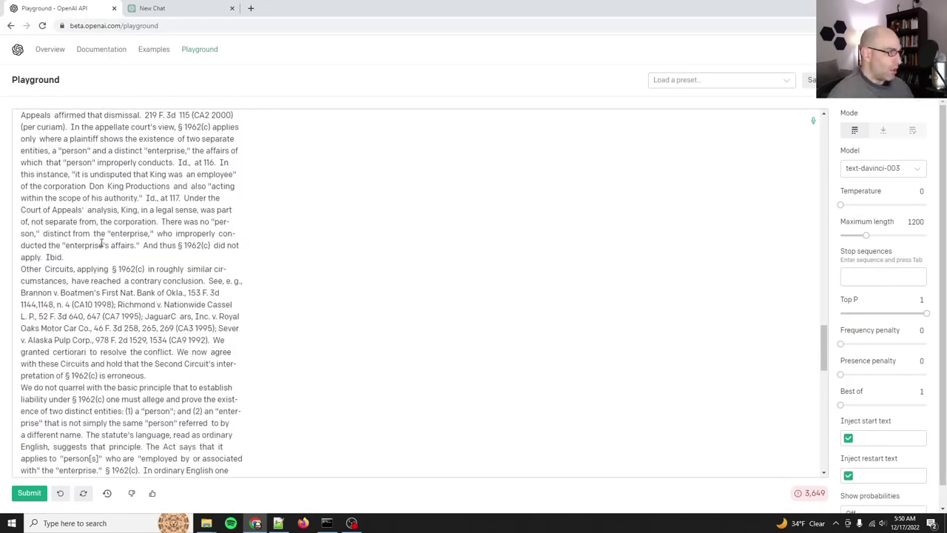
scroll(101, 243, "up", 20)
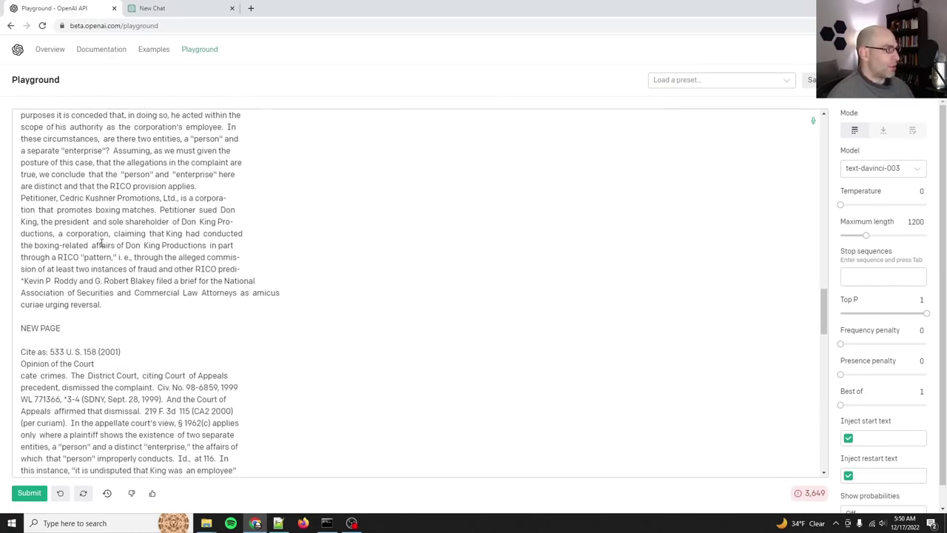
type("Convert the following SCOTUS opinion document into a JSON-LD formatted knowledge graph. Each node should be a case citation, precedent, or prior opinion. Each node should have several properties such as date, case number, involved parties, reasoning for including in this opinion, and other relevant information.")
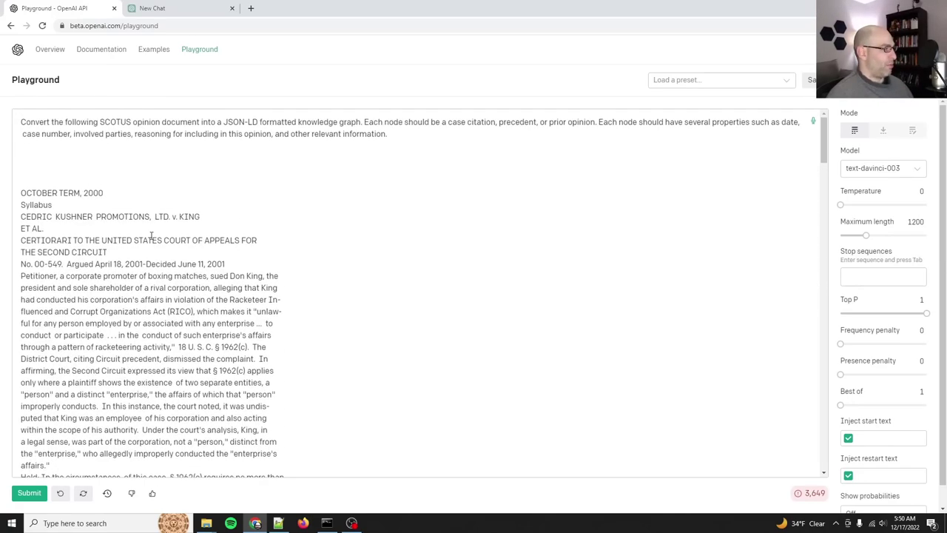
left_click_drag(442, 141, 2, 119)
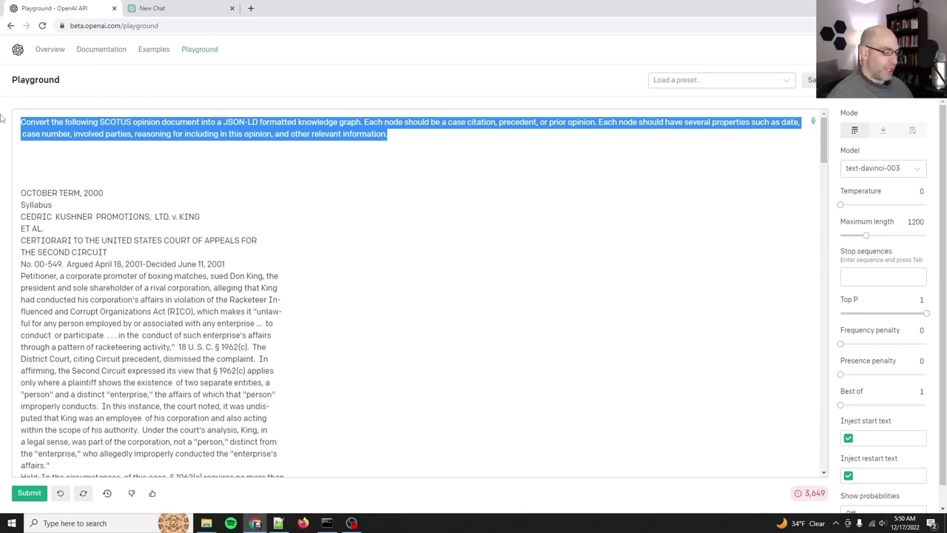
key("BackSpace")
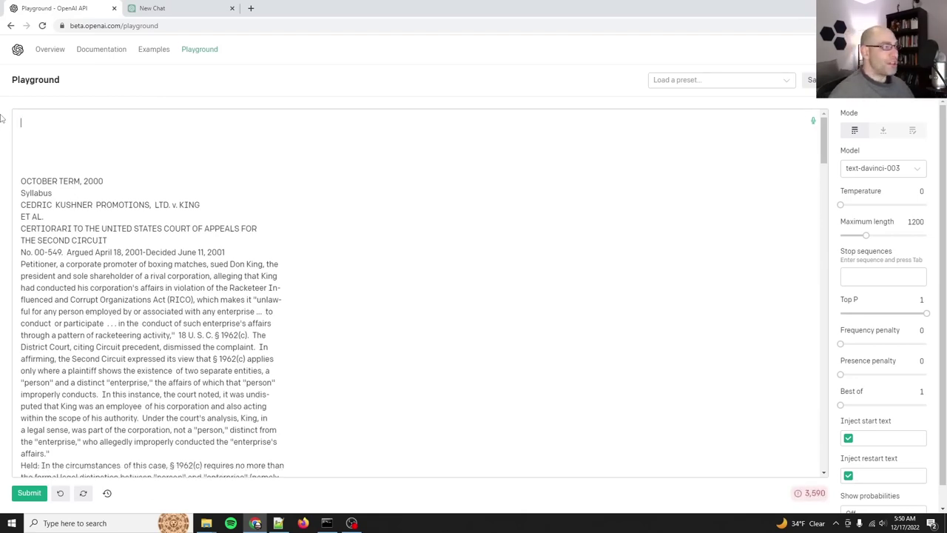
Step: Delete the "JSON-LD Knowledge Graph:" line and all generated JSON after the opinion text
scroll(162, 269, "down", 20)
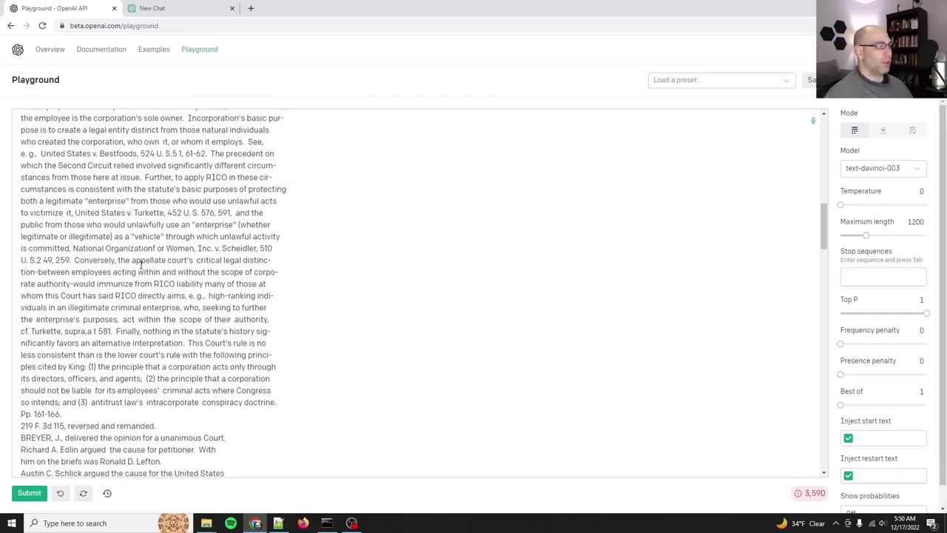
scroll(162, 270, "down", 15)
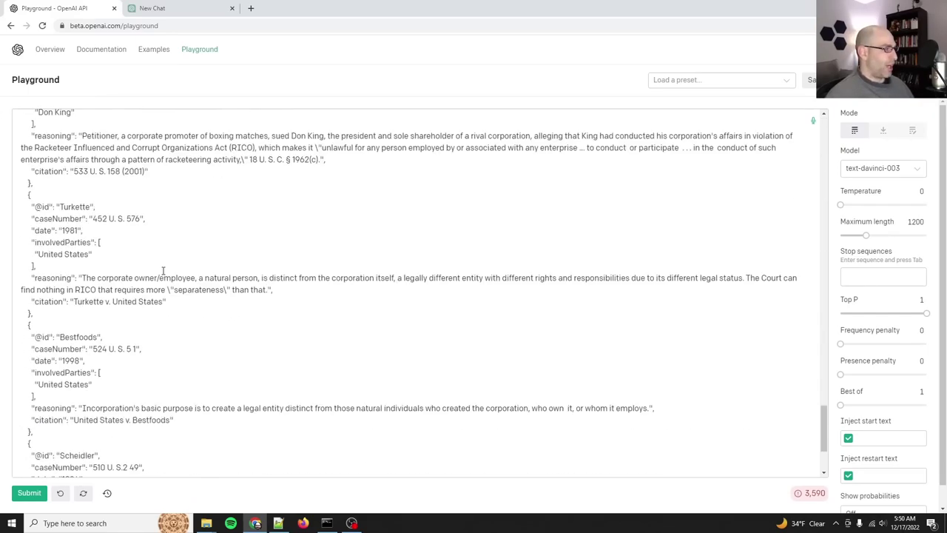
scroll(163, 274, "up", 4)
scroll(193, 251, "up", 2)
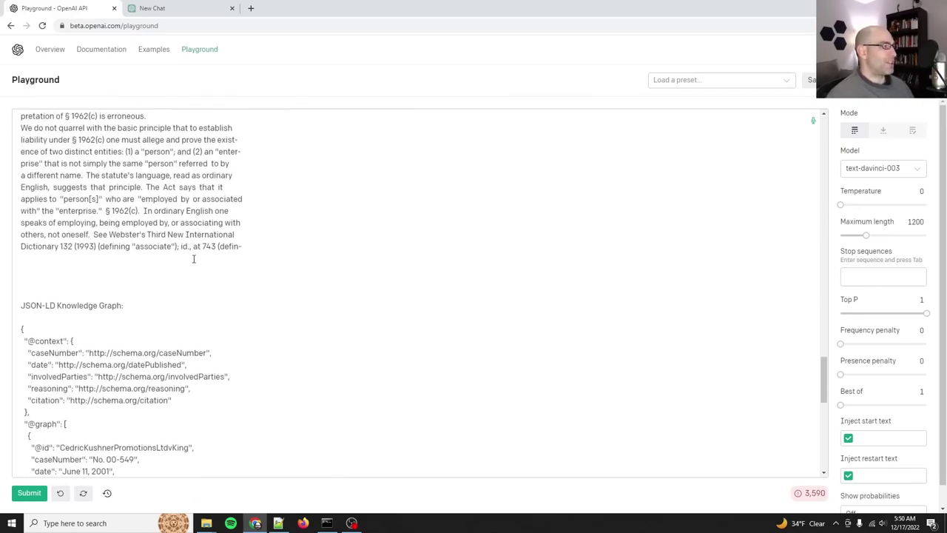
left_click(184, 317)
key("ctrl+shift+End")
key("Delete")
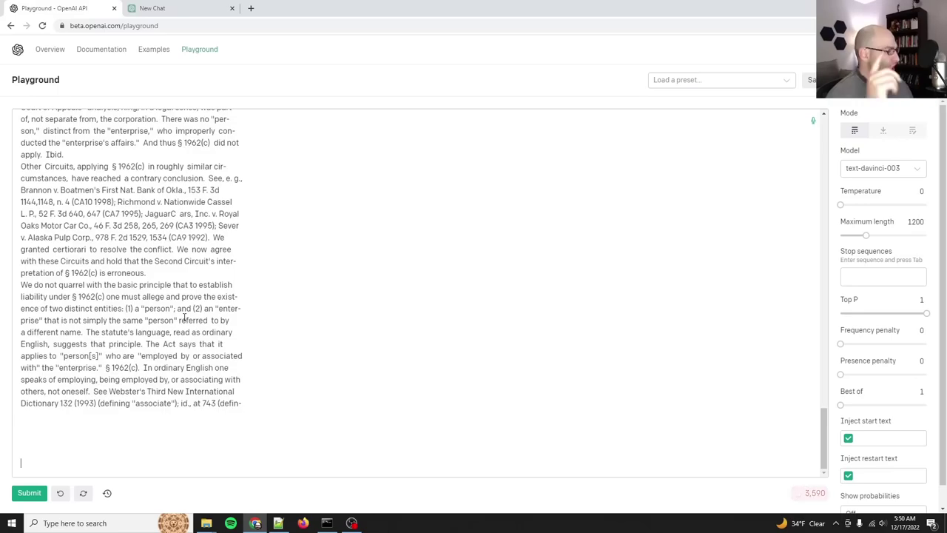
Step: Write the instruction "Rewrite the following SCOTUS opinion as a list of assertions." above the opinion text
scroll(184, 316, "up", 20)
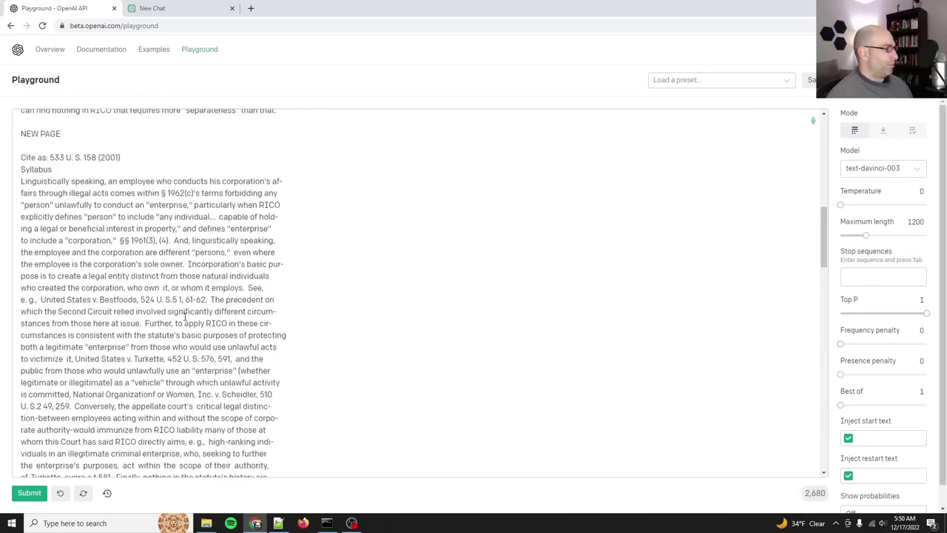
scroll(184, 316, "up", 5)
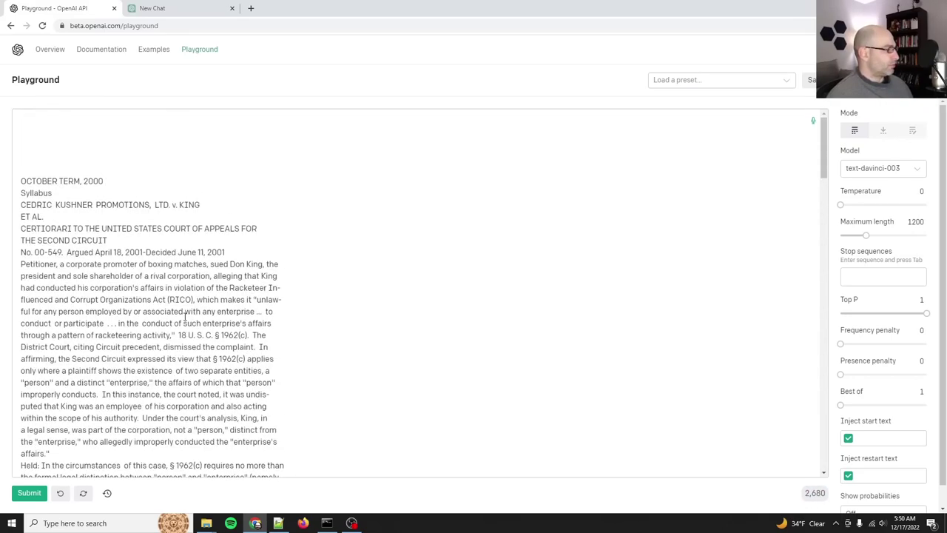
left_click(82, 120)
type("Rewrite ")
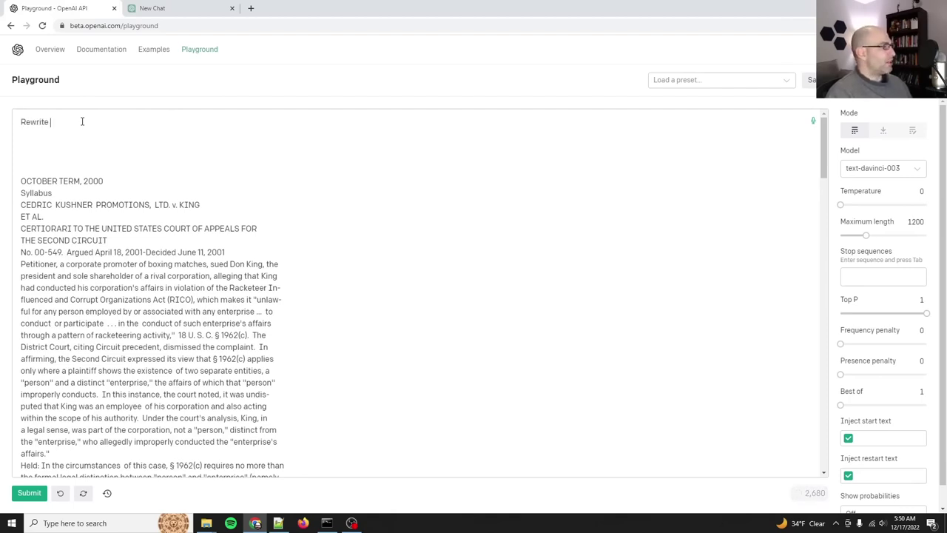
type("the following SCO")
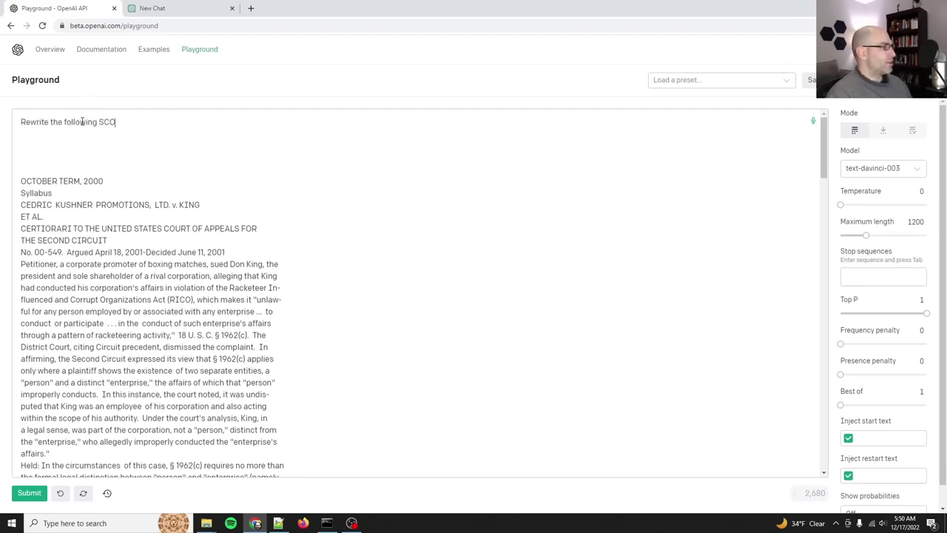
type("TUS opinion")
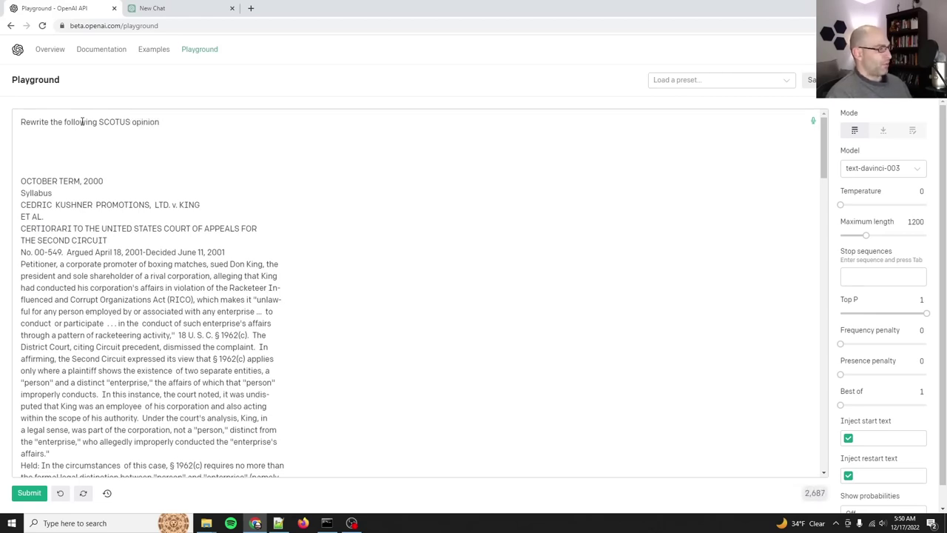
type(" as a list")
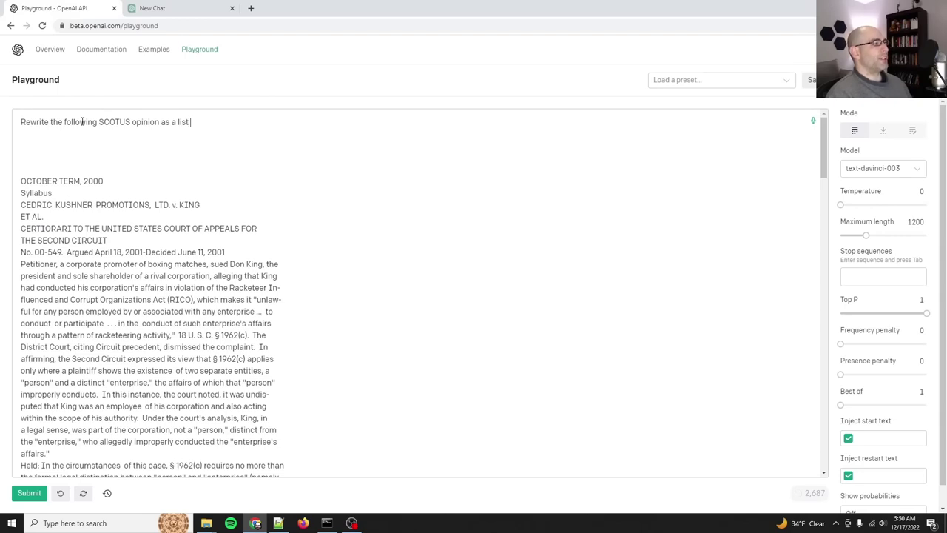
type(" of assertion")
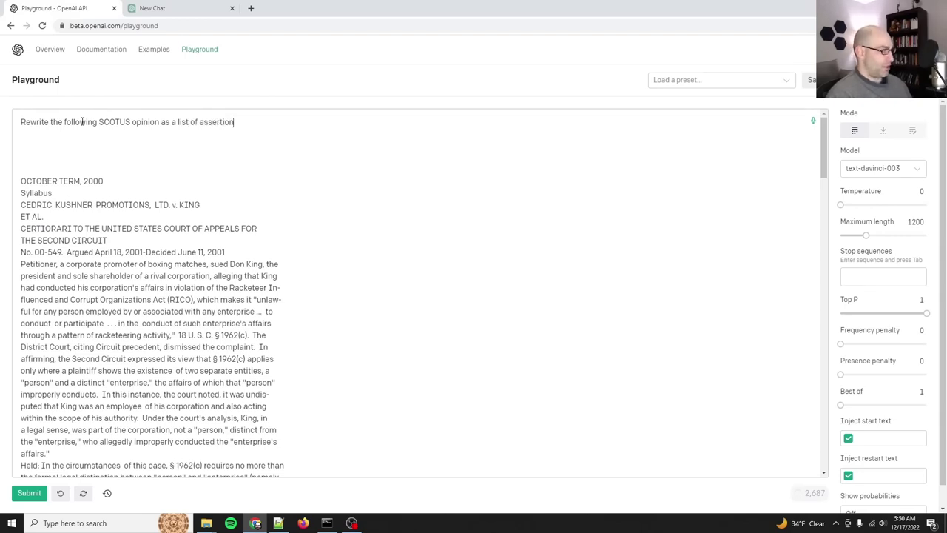
type("s.")
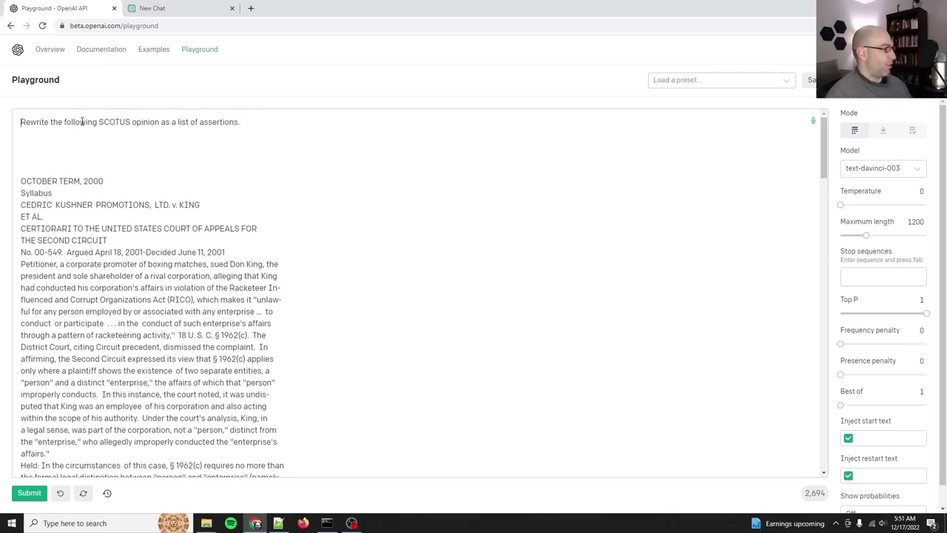
Step: Replace "Rewrite" with "Summarize" in the instruction and append "Remove superfluous language while retaining specific details."
key("Home")
key("ctrl+shift+Right")
type("Summarize")
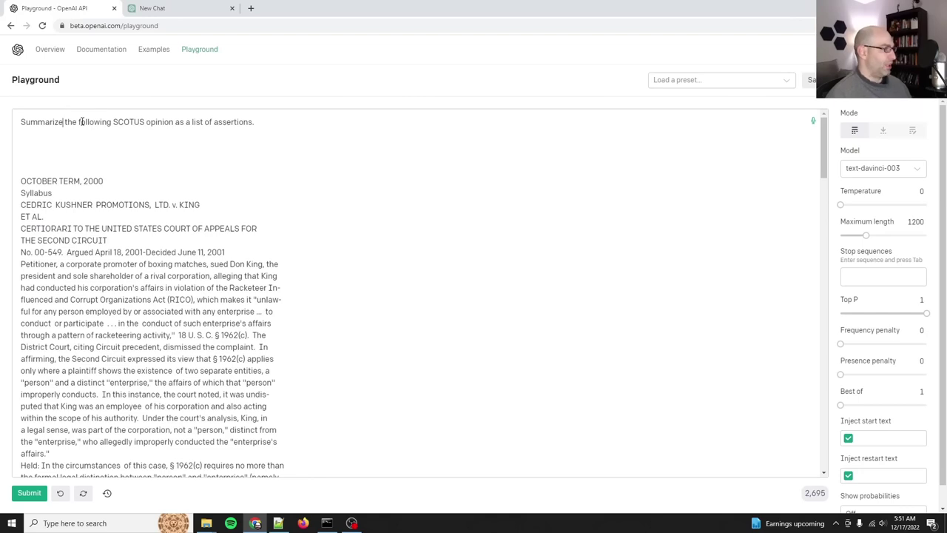
type("Remove ")
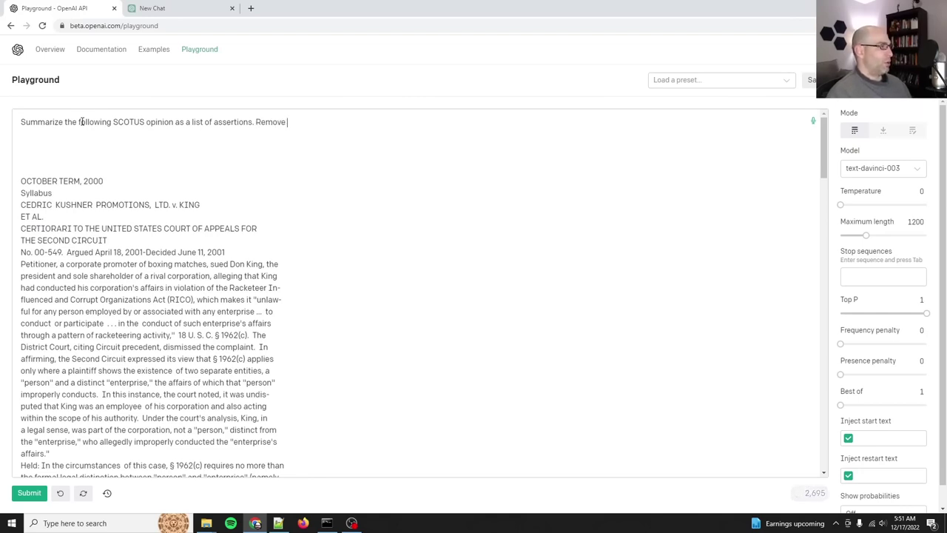
type("superfluous language")
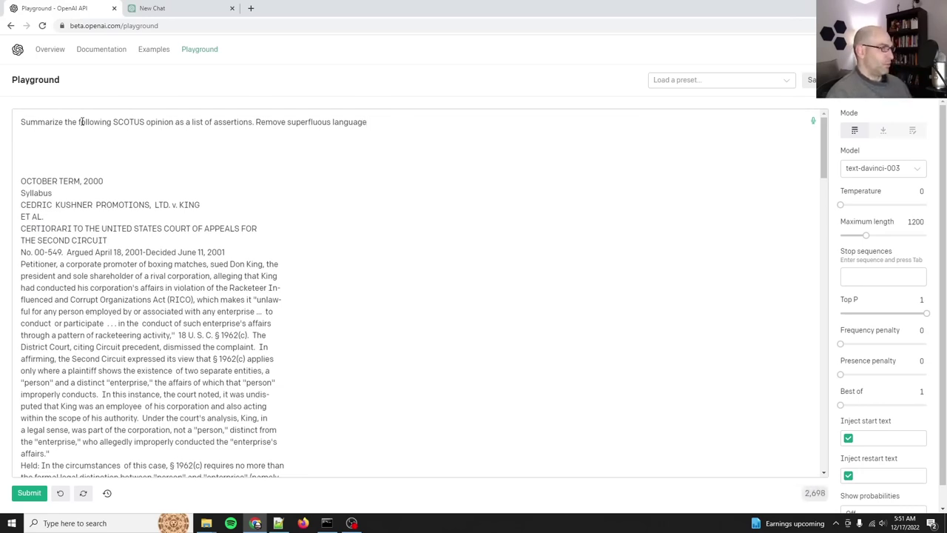
type(" while ret")
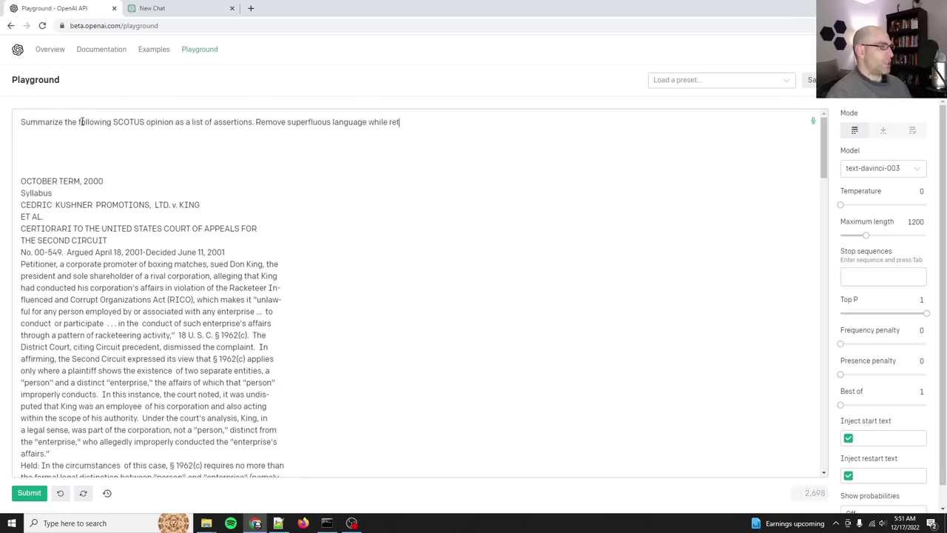
type("aining specific details.")
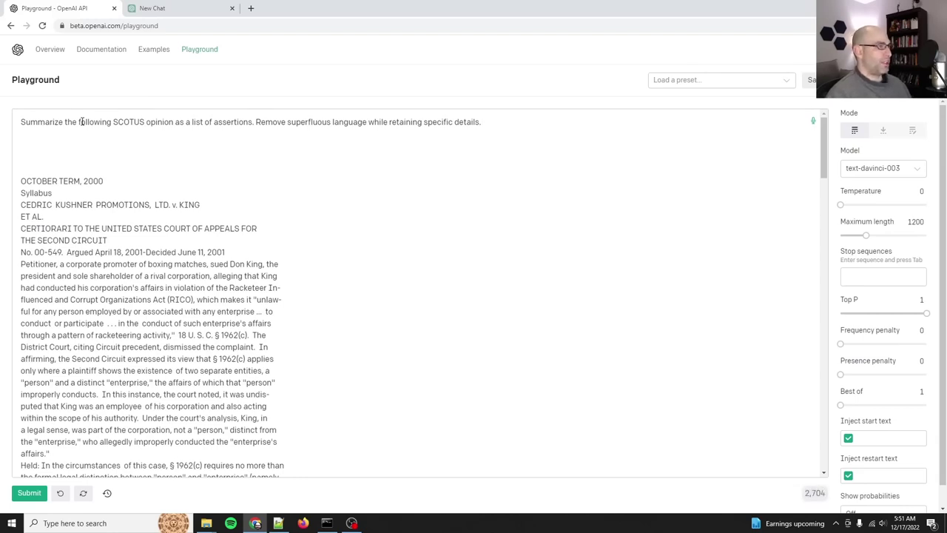
Step: Add "SUMMARY:" after the opinion text and submit the prompt for a completion
key("ctrl+End")
type("SUMM")
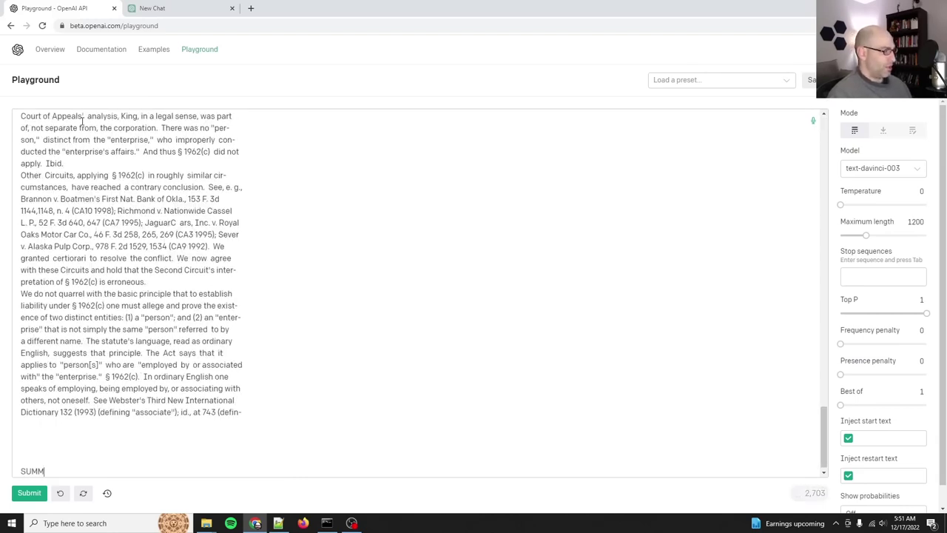
type("ARY:")
key("ctrl+Return")
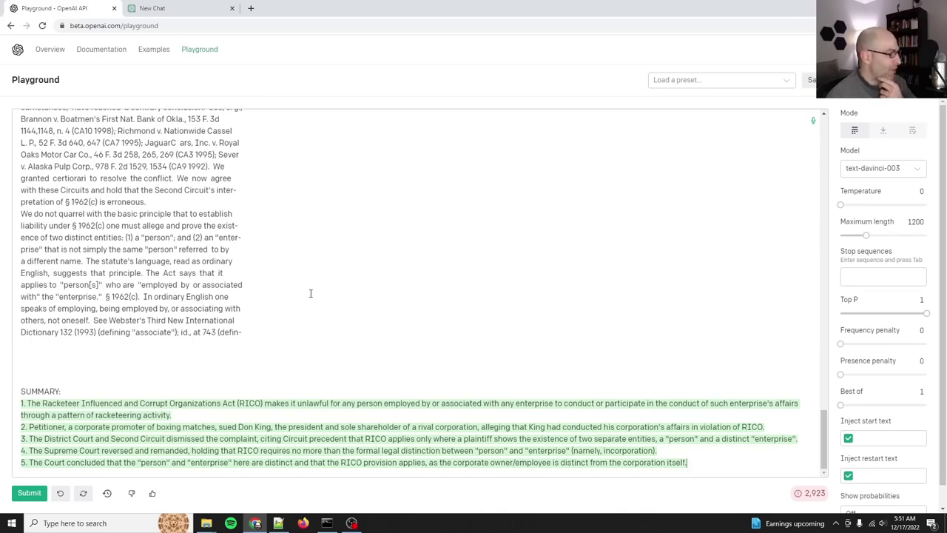
Step: Review the generated assertion summary against the instruction and the full opinion text in the prompt
scroll(310, 293, "up", 15)
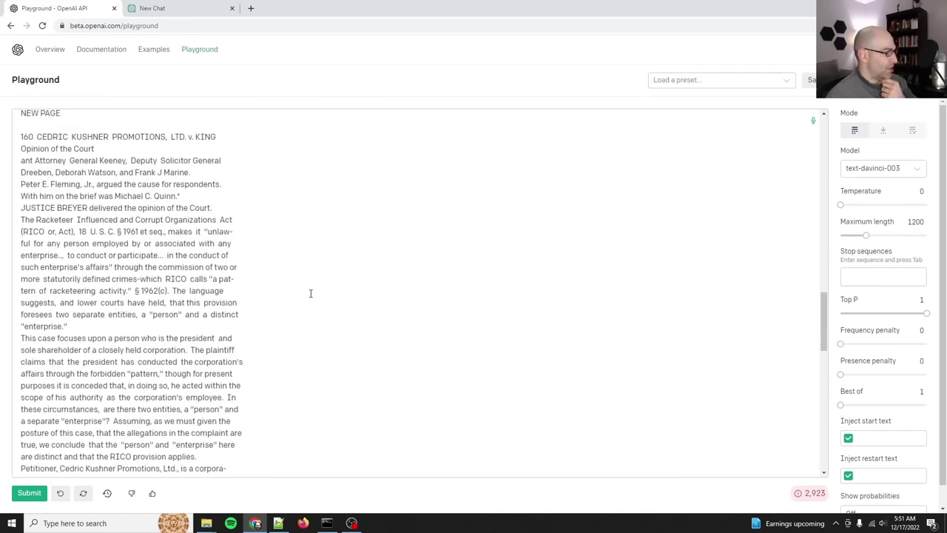
scroll(311, 293, "up", 15)
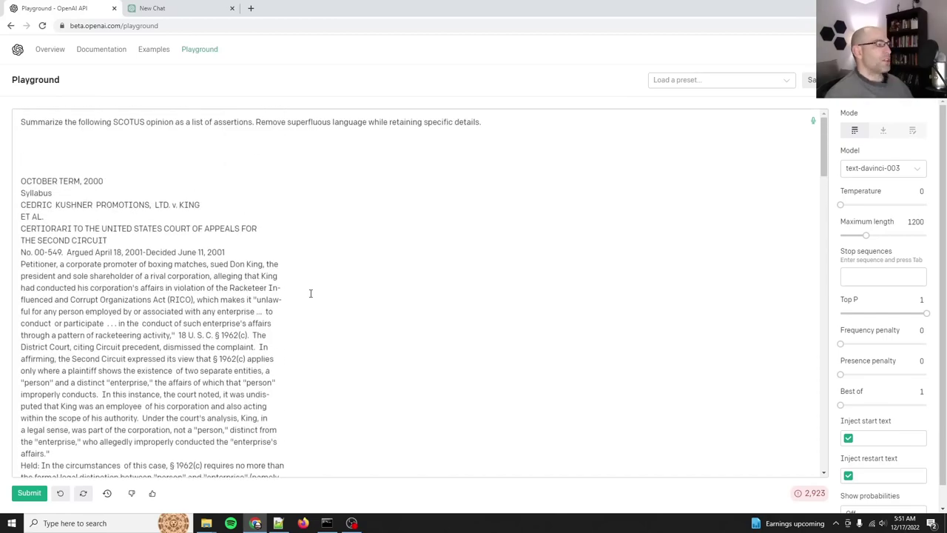
scroll(313, 288, "down", 20)
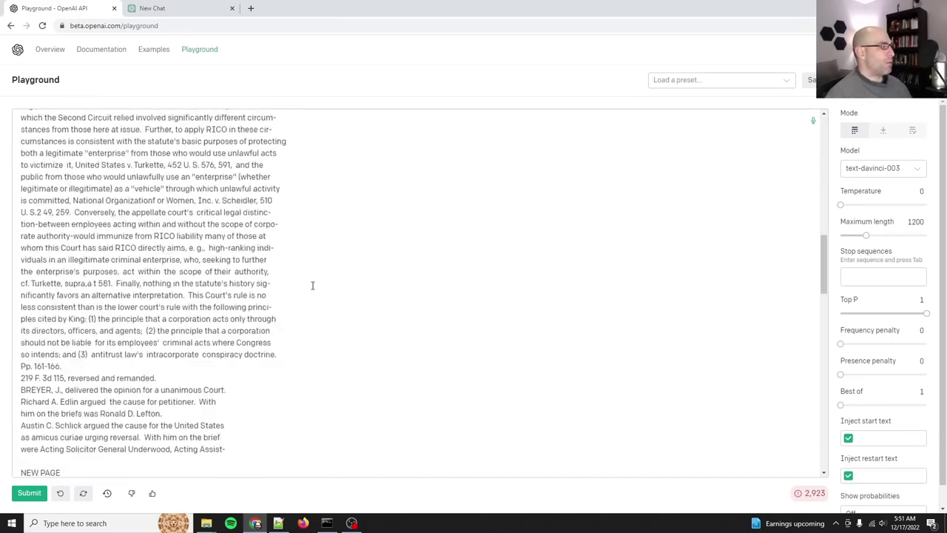
Step: Switch to Notepad++ and find where the opinion text ends in the example JSON-LD prompt file
key("alt+Tab")
scroll(311, 285, "down", 20)
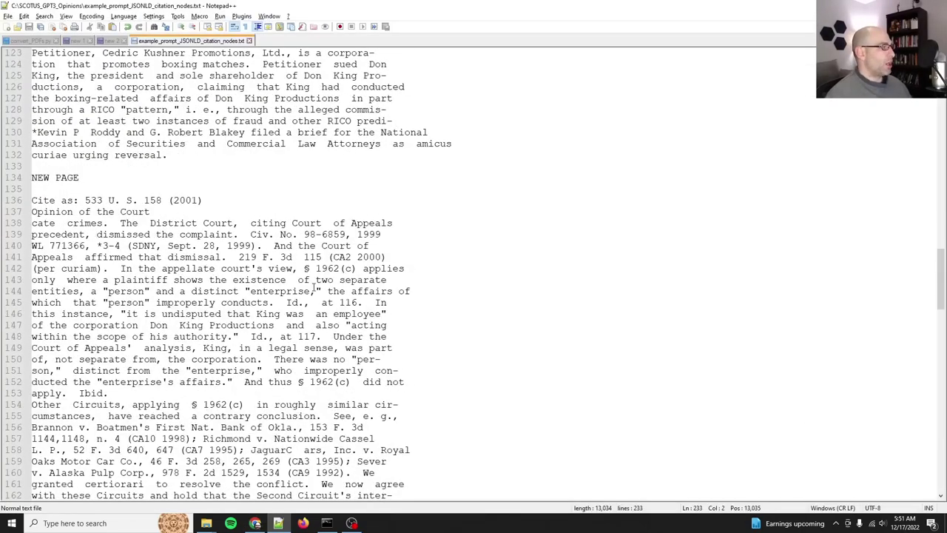
scroll(304, 281, "down", 1)
scroll(315, 296, "up", 8)
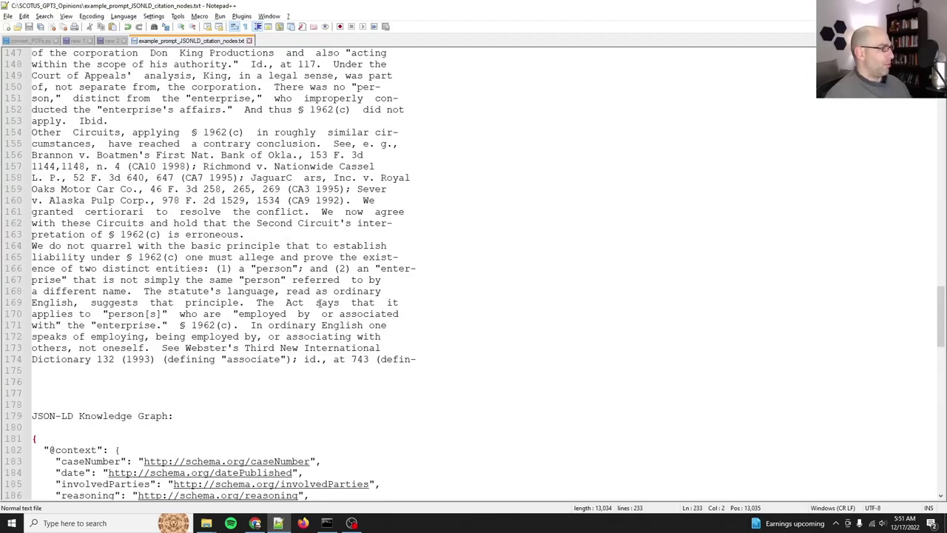
left_click_drag(422, 358, 270, 313)
key("ctrl+shift+Home")
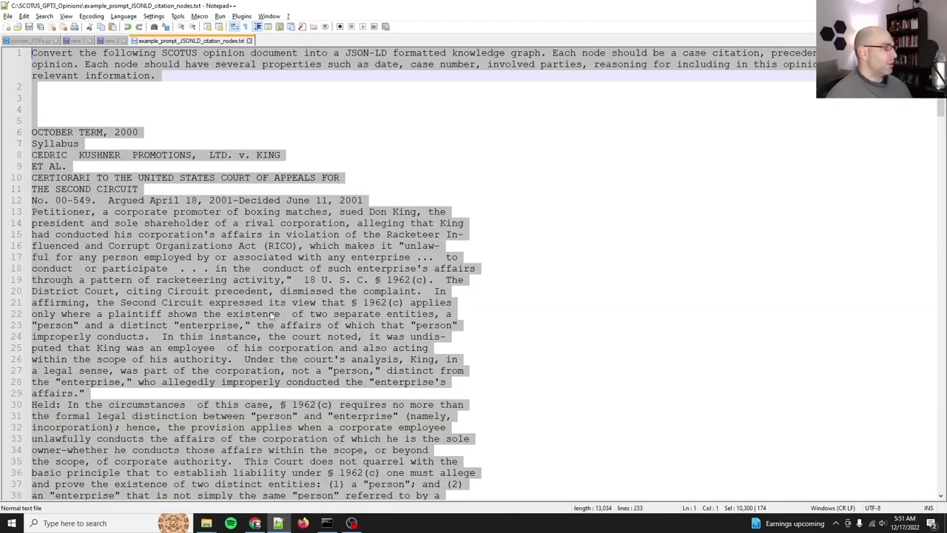
key("shift+Down")
key("shift+Down")
key("shift+Down")
key("shift+Down")
key("shift+Down")
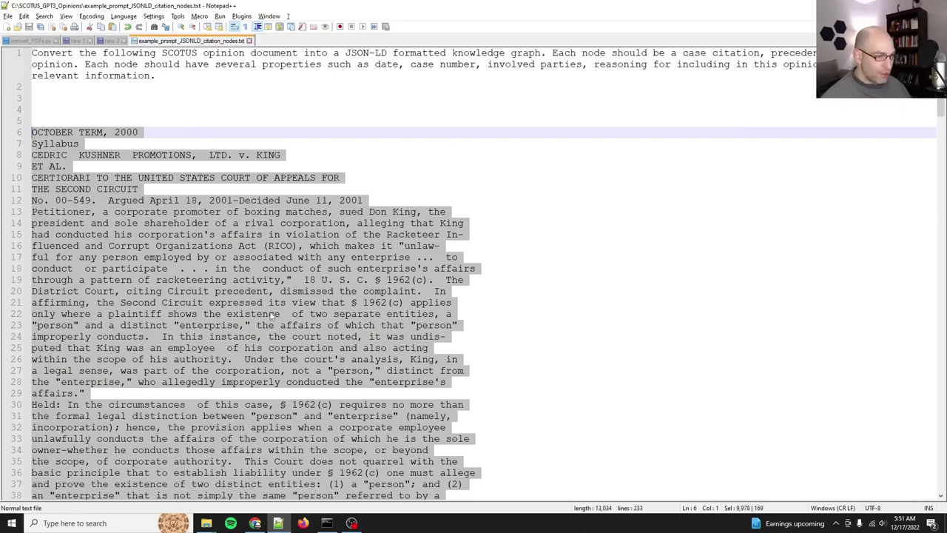
scroll(271, 315, "down", 20)
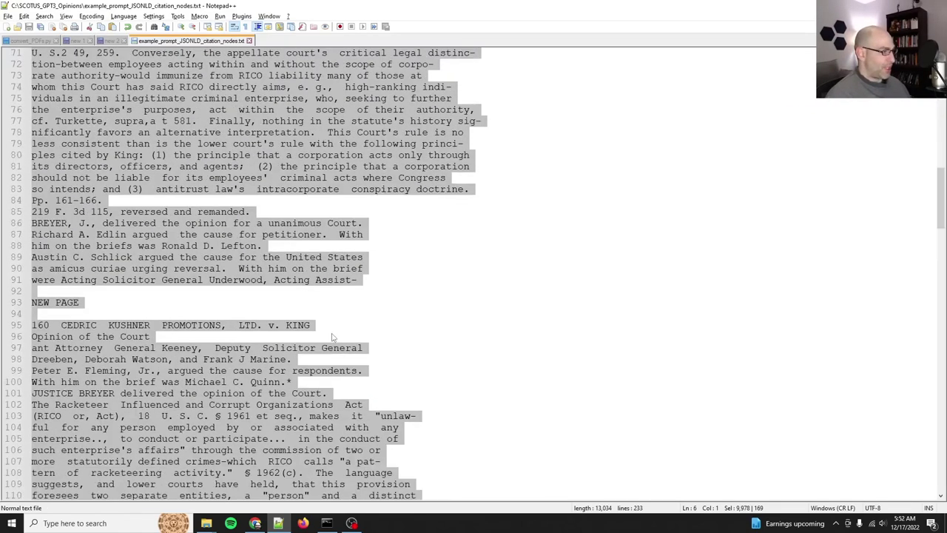
scroll(331, 337, "down", 20)
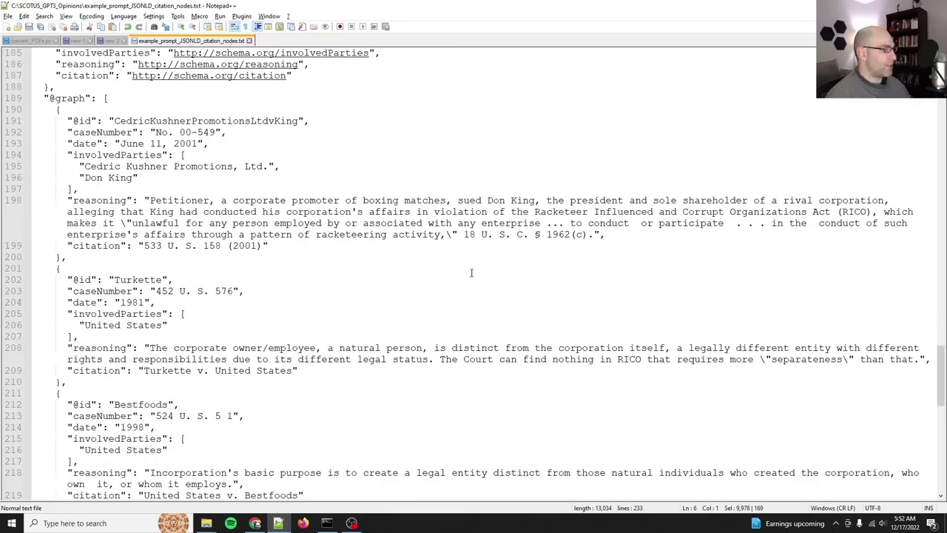
scroll(180, 323, "down", 8)
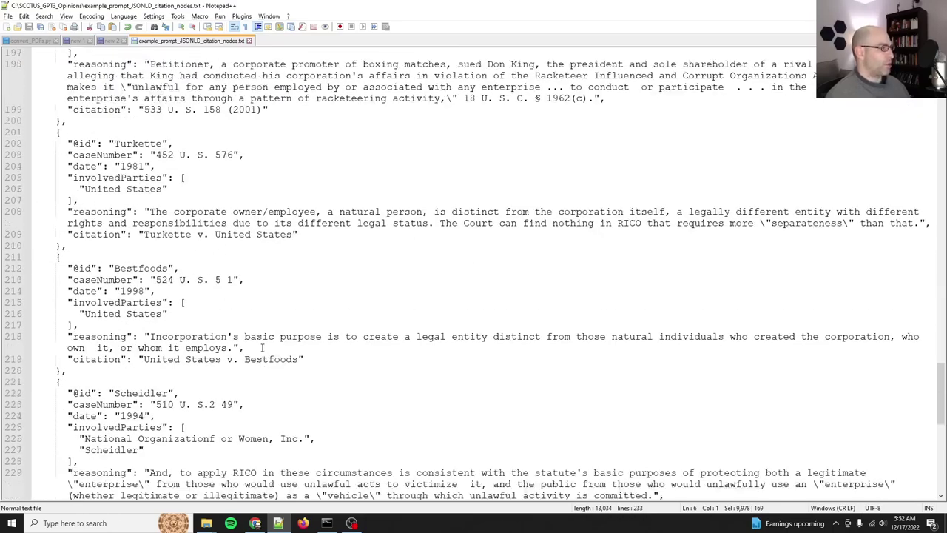
scroll(259, 347, "up", 17)
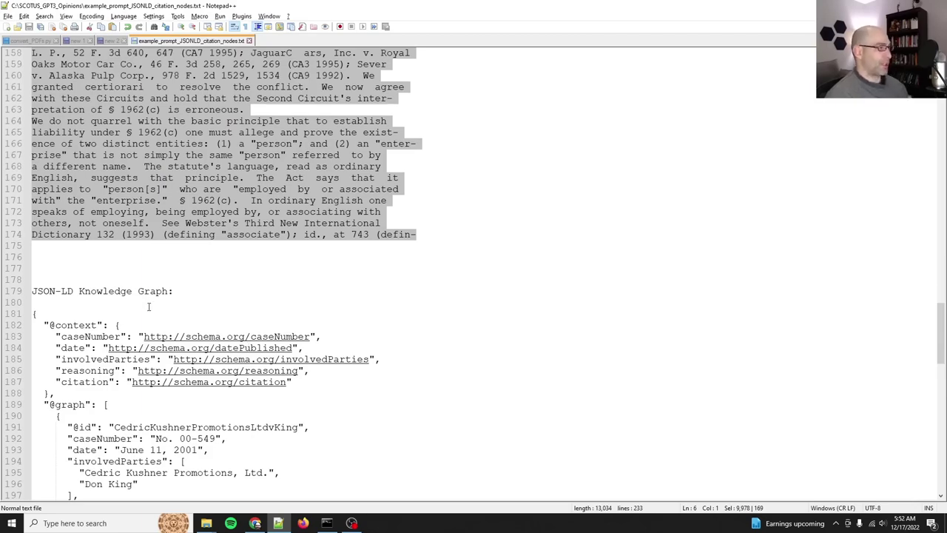
scroll(148, 308, "up", 19)
left_click(189, 313)
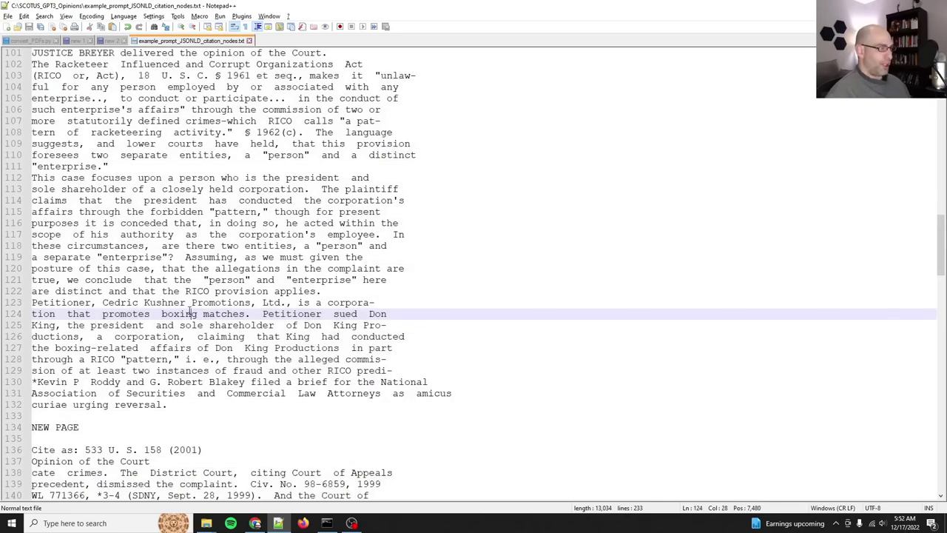
Step: Replace the entire opinion text, from "OCTOBER TERM, 2000" through the "Dictionary 132 (1993)" line, with the placeholder "<<CHUNK>>"
key("ctrl+Home")
key("Down")
key("Down")
key("Down")
key("Down")
key("Down")
key("Down")
key("Down")
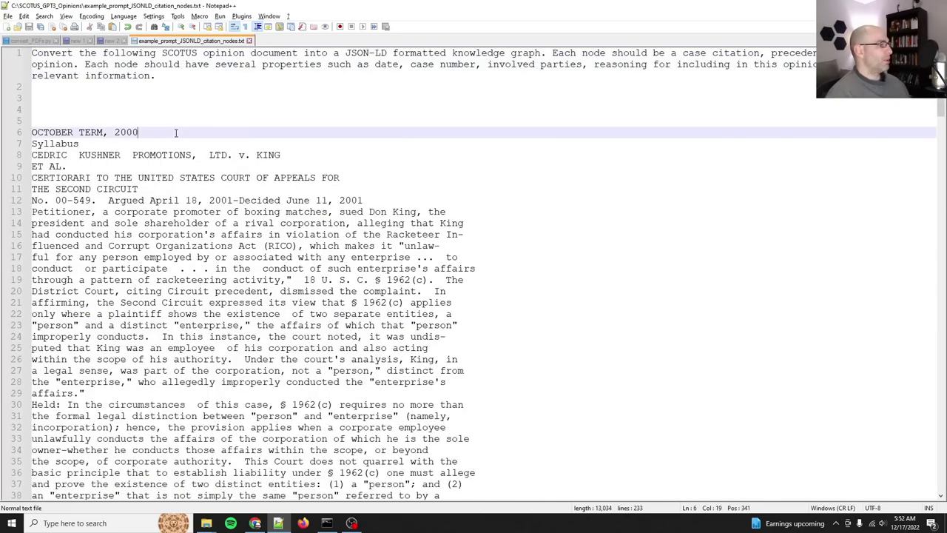
scroll(175, 132, "down", 20)
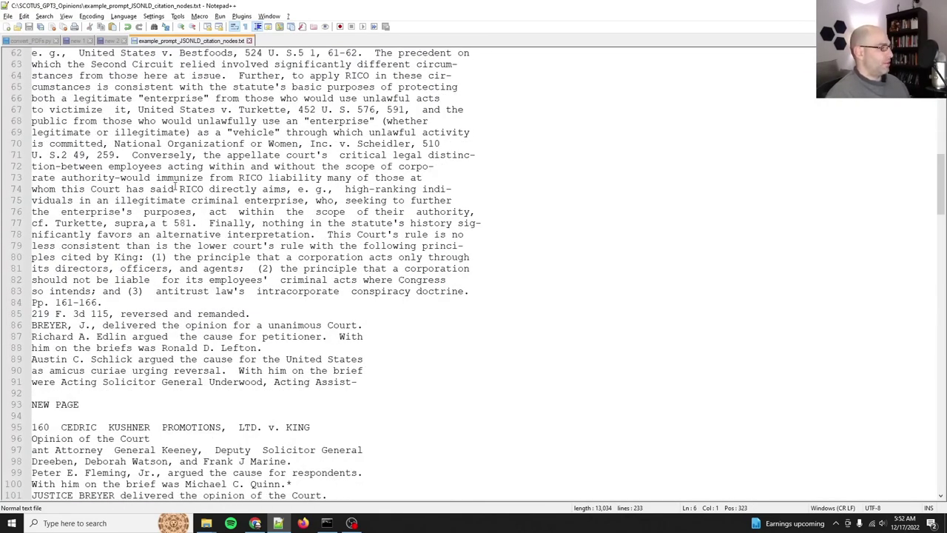
scroll(290, 243, "down", 6)
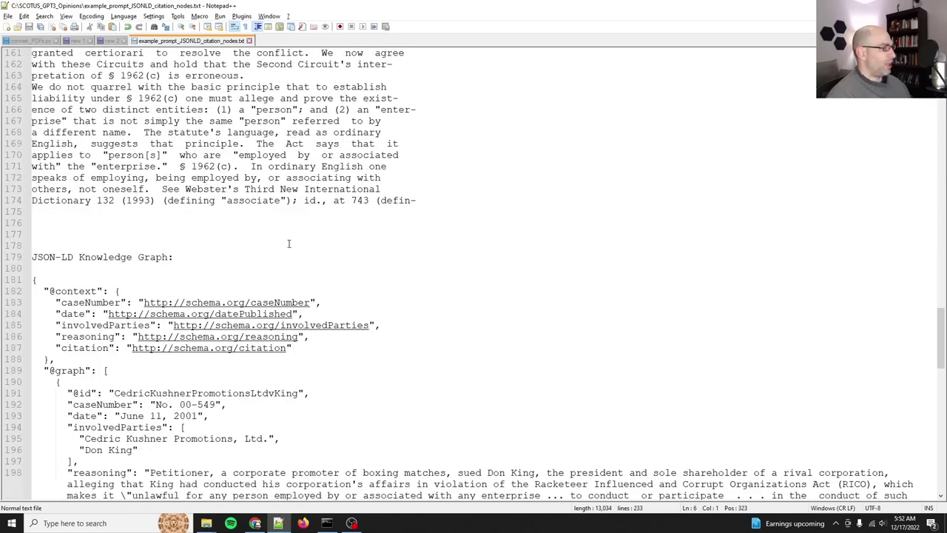
left_click(435, 200, "shift")
type("<<CHUNK>>")
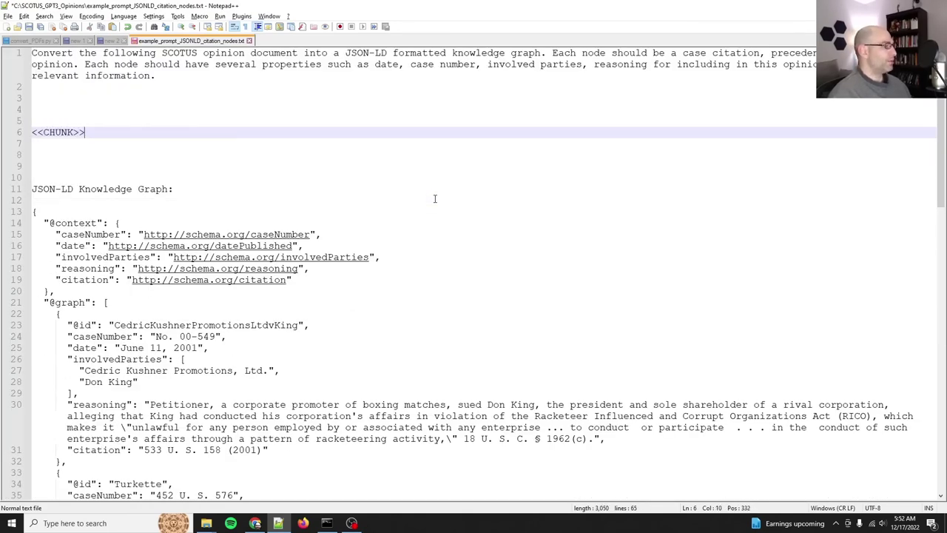
Step: Delete all generated JSON after the "JSON-LD Knowledge Graph:" line
left_click(321, 200)
left_click(203, 189)
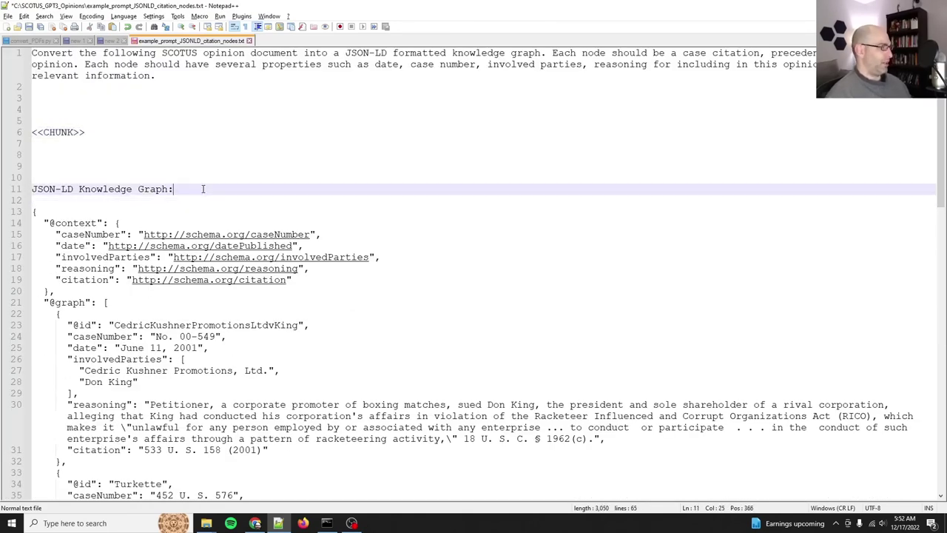
key("ctrl+shift+End")
key("Delete")
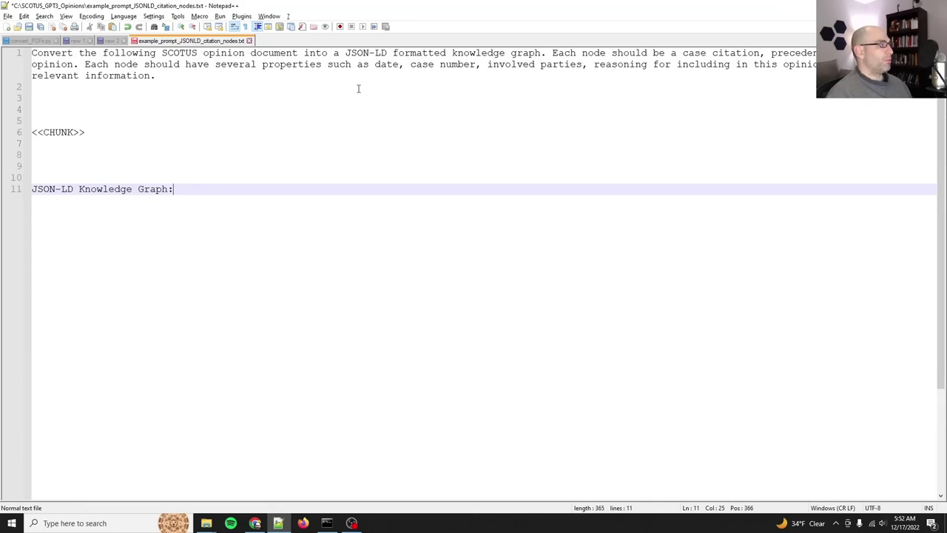
Step: Save the template as a new text file named prompt_JSONLD_citation_nodes in the SCOTUS_GPT3_Opinions folder
key("alt+f")
type("ample_")
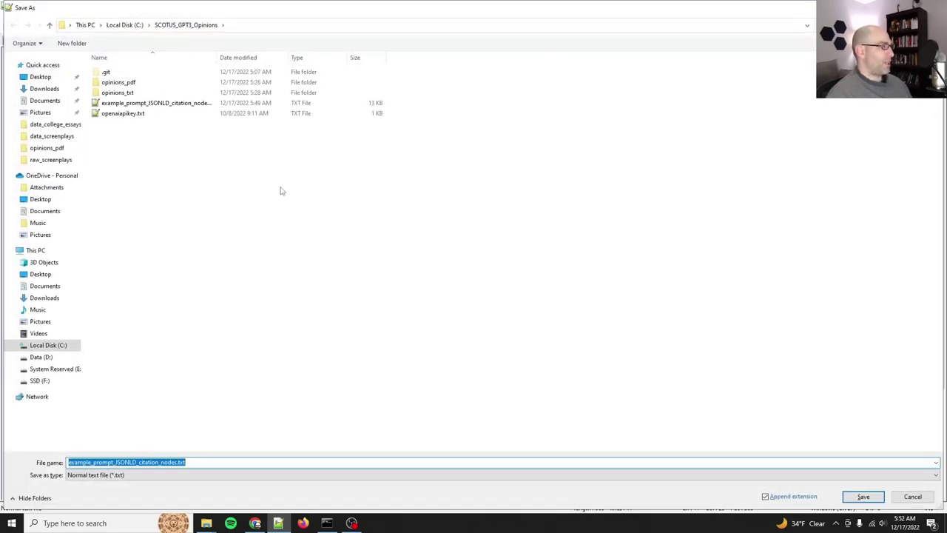
type("prompt_")
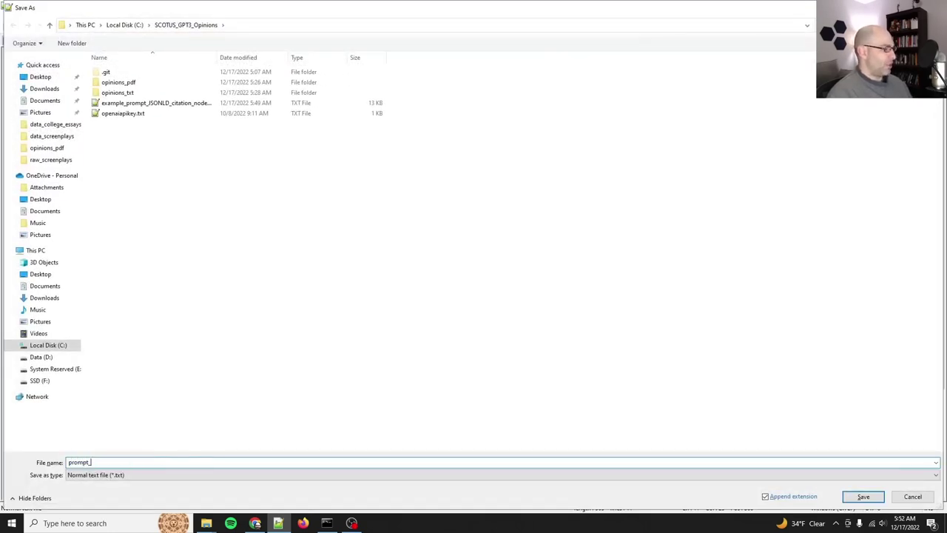
type("JSONLD")
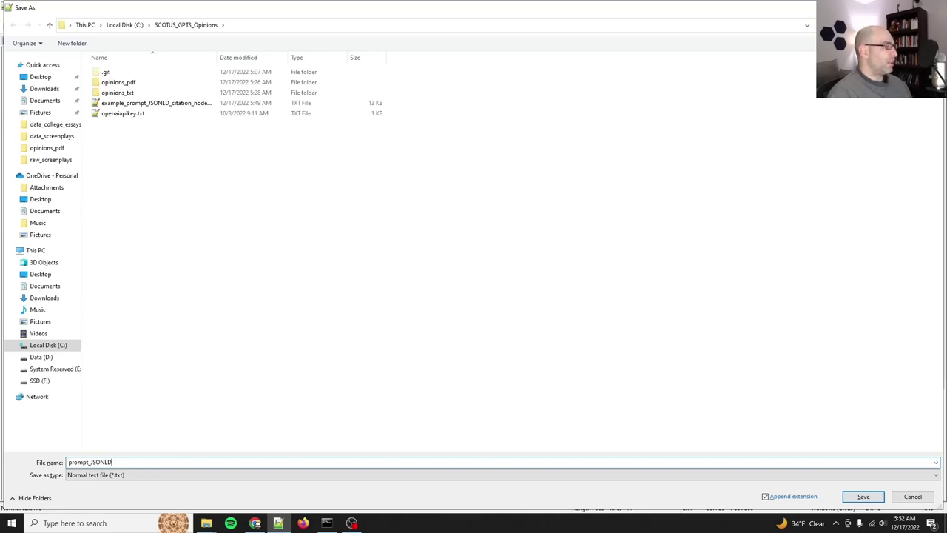
type("_citation_nodes")
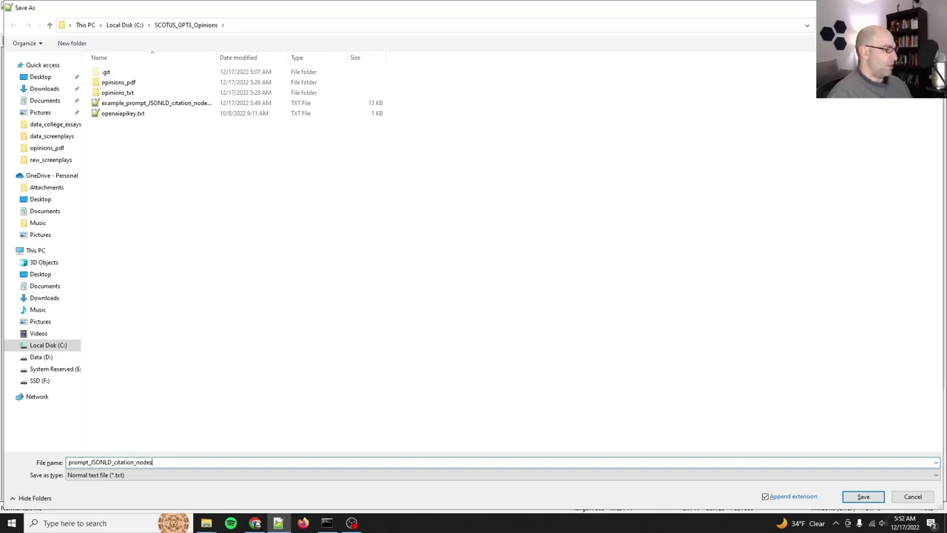
key("Return")
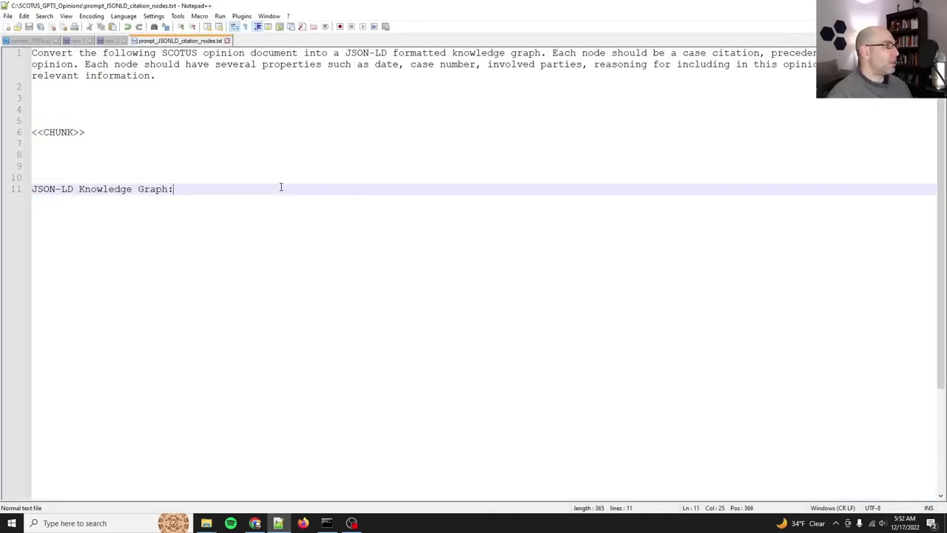
left_click(351, 523)
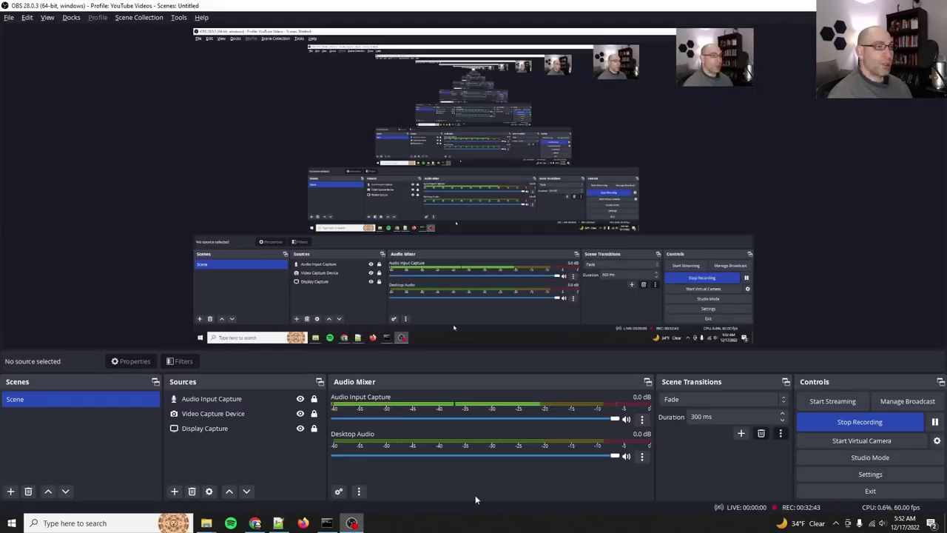
left_click(935, 422)
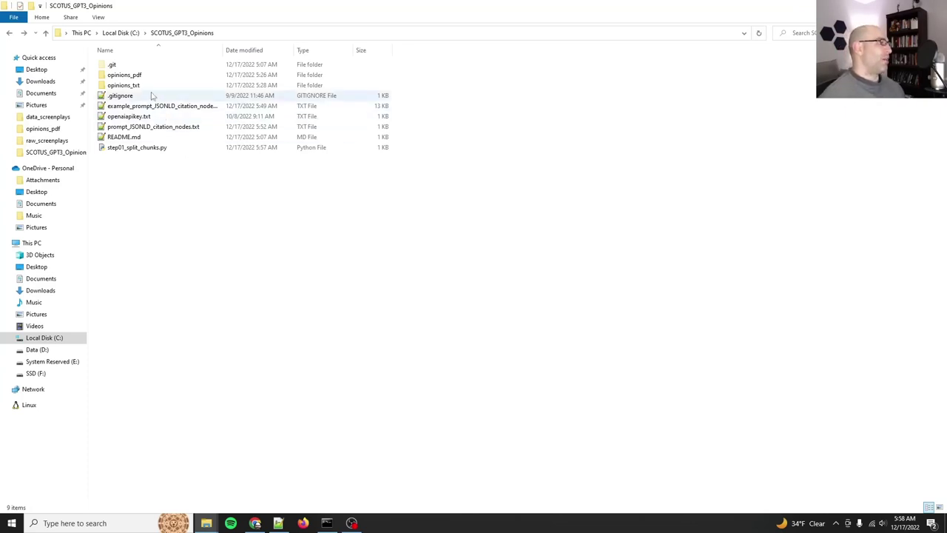
Step: Open the first opinion text file in the opinions_txt folder and look through its contents
double_click(128, 85)
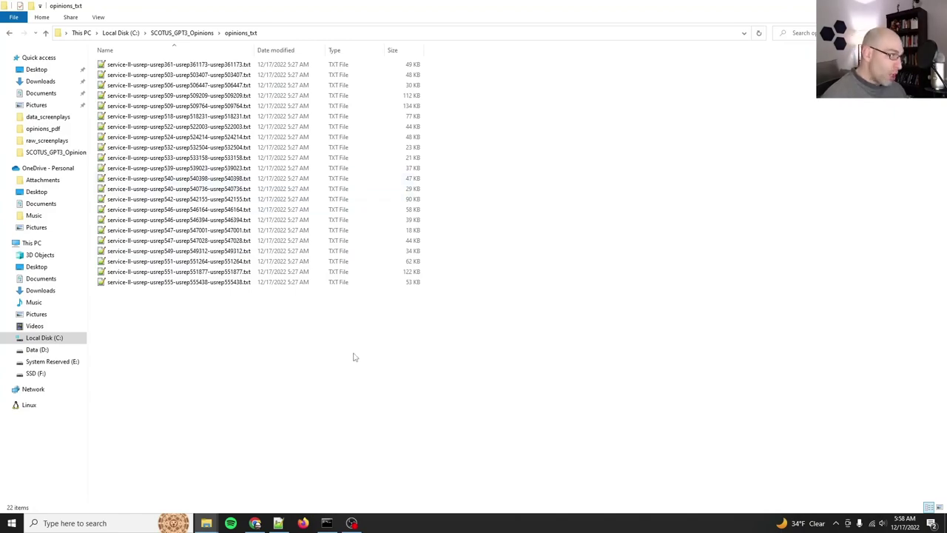
left_click(202, 66)
double_click(202, 67)
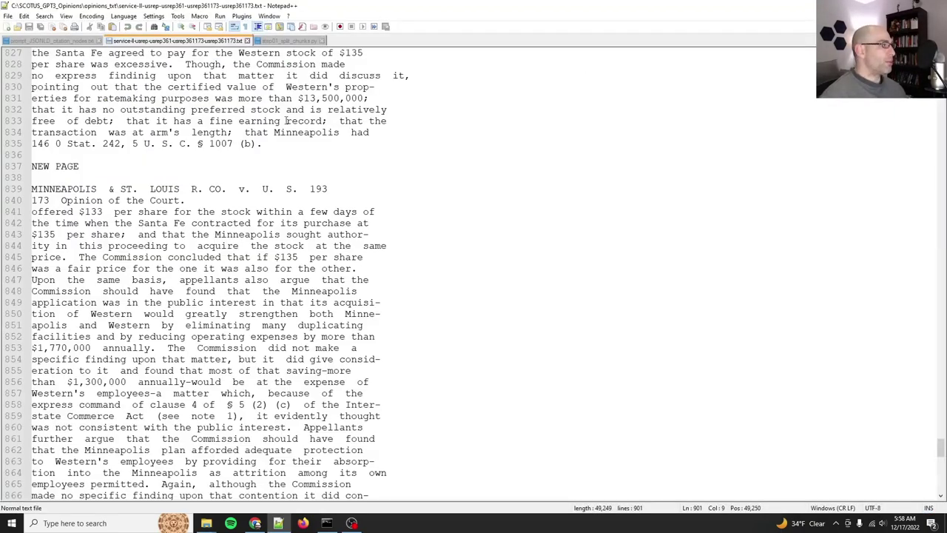
scroll(137, 222, "up", 15)
Step: Close the opinion text file and bring up the step01_split_chunks.py script for editing
key("ctrl+Tab")
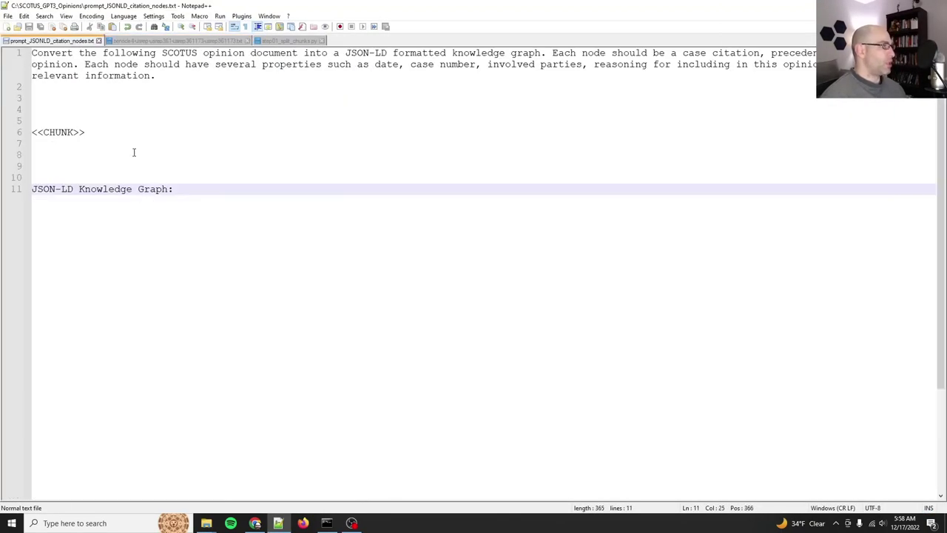
key("ctrl+Tab")
key("ctrl+w")
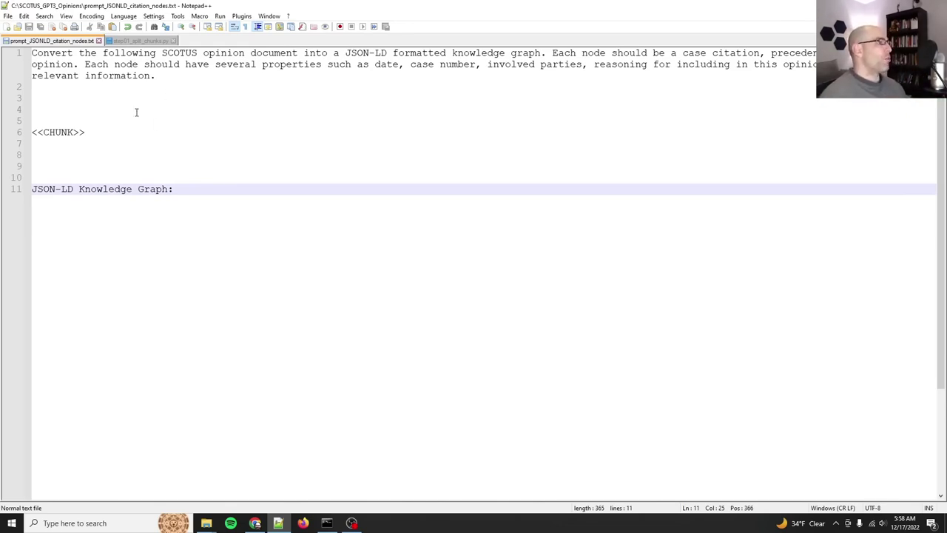
left_click(136, 41)
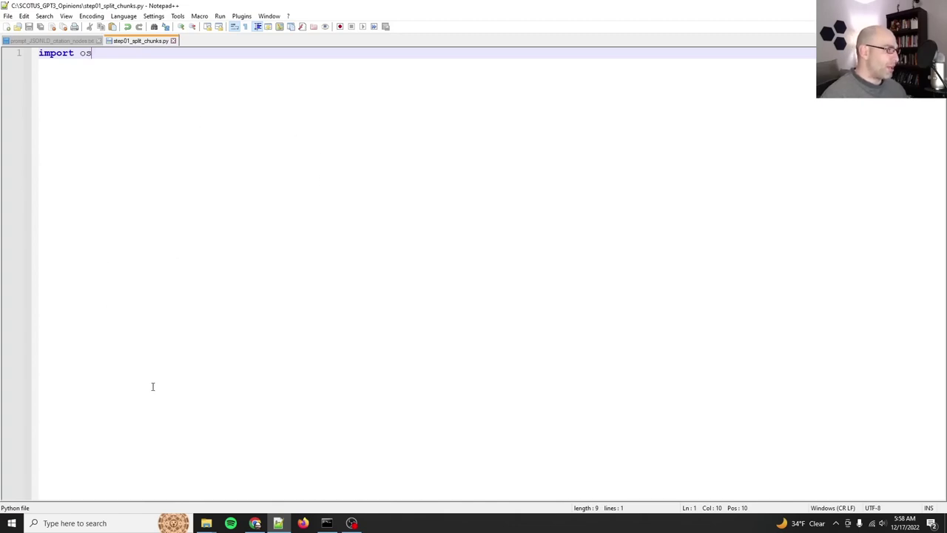